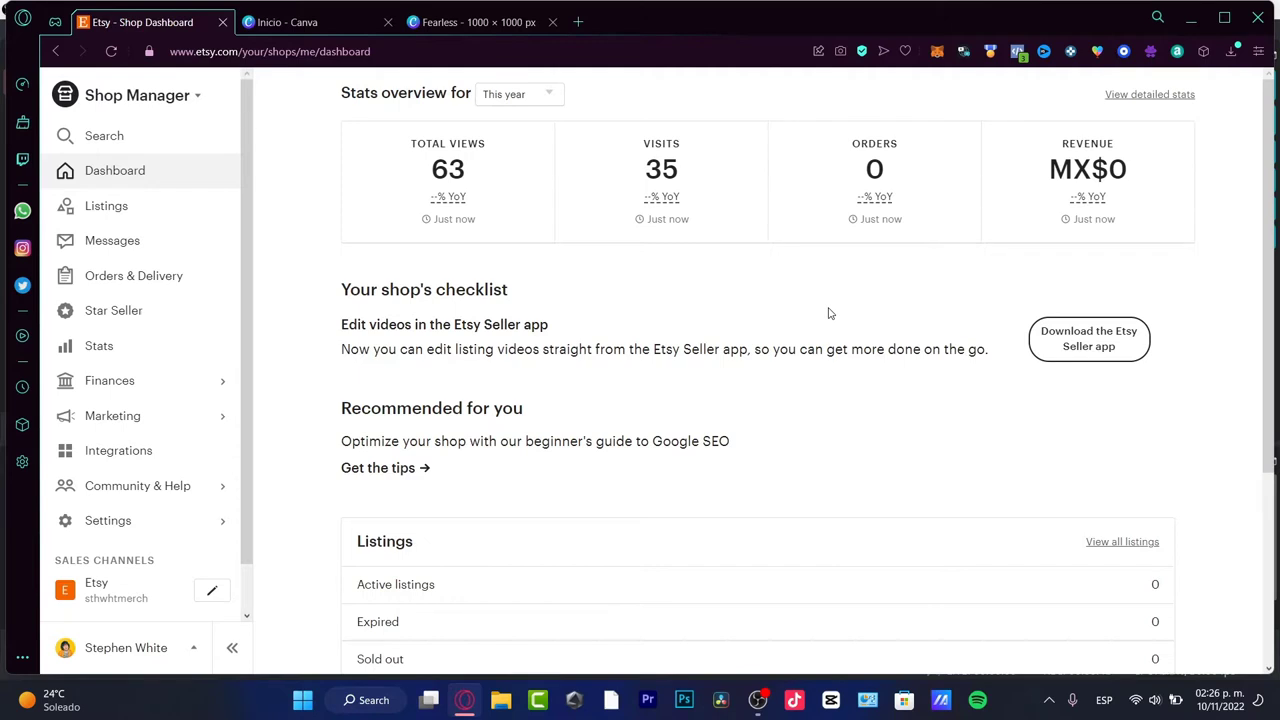
# - Switch to Canva and change the account's display language from the account settings to English
pyautogui.click(287, 22)
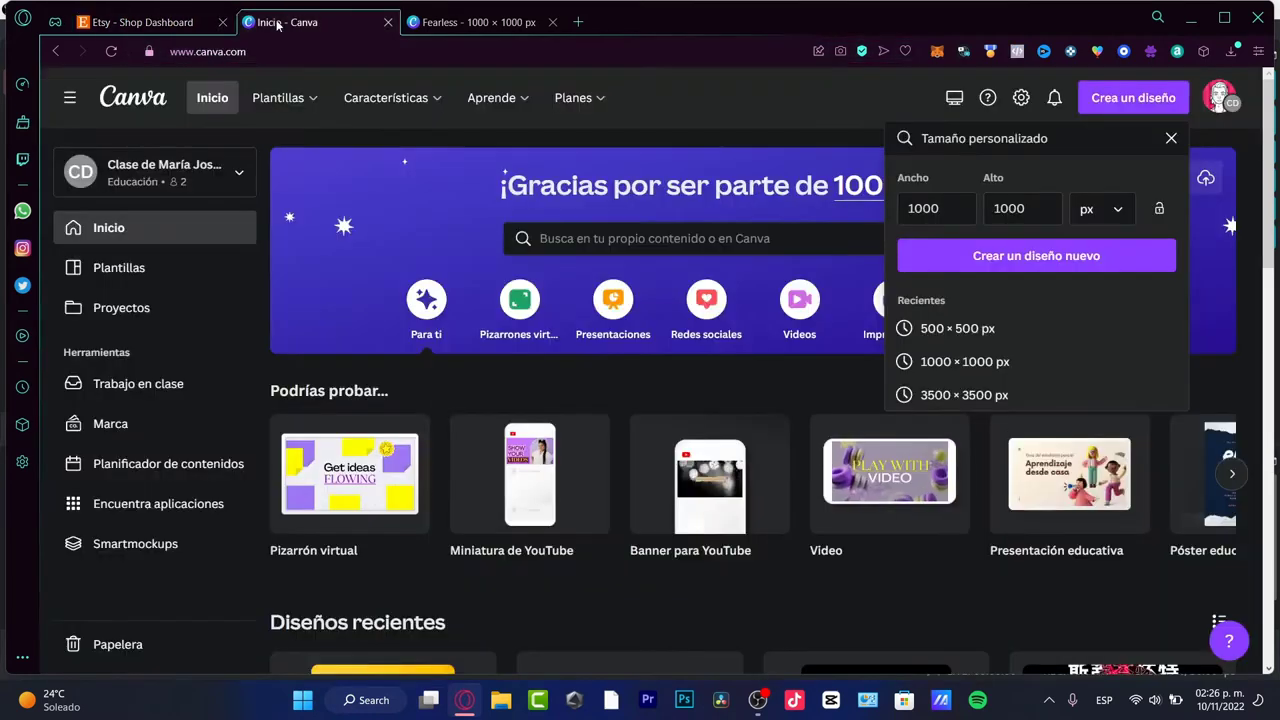
pyautogui.click(1021, 98)
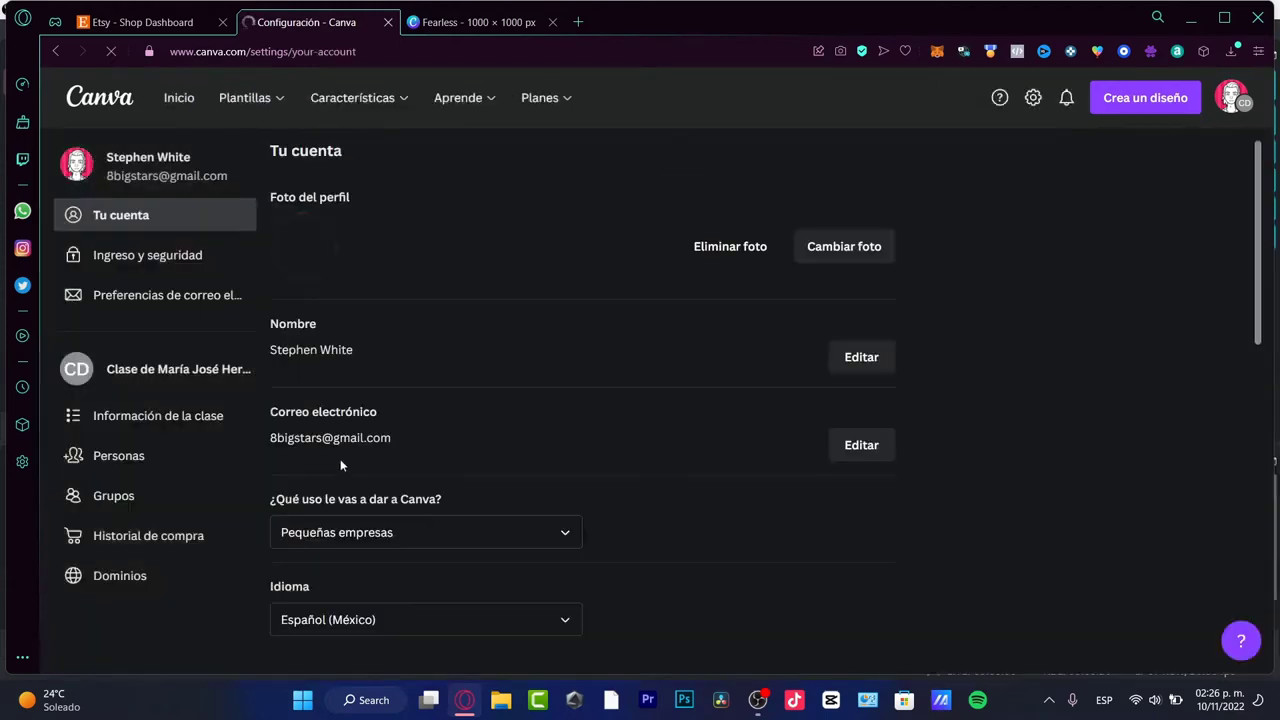
pyautogui.scroll(-3, 529, 393)
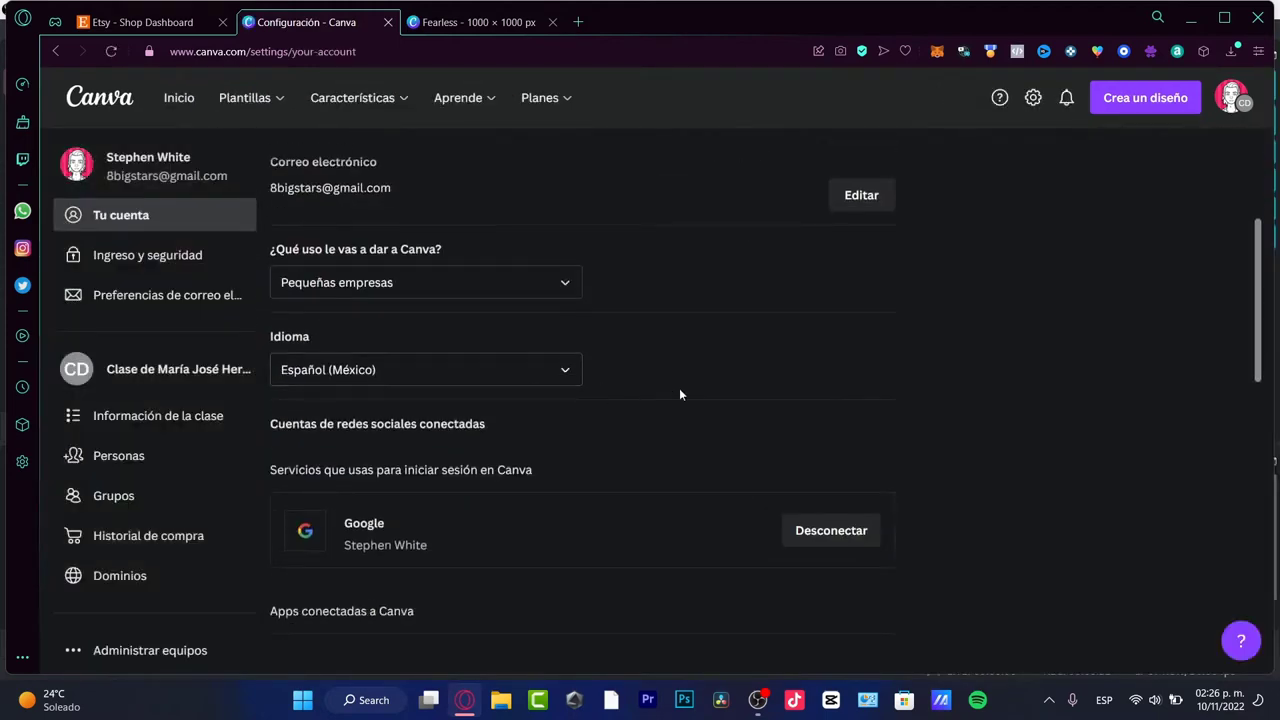
pyautogui.click(526, 372)
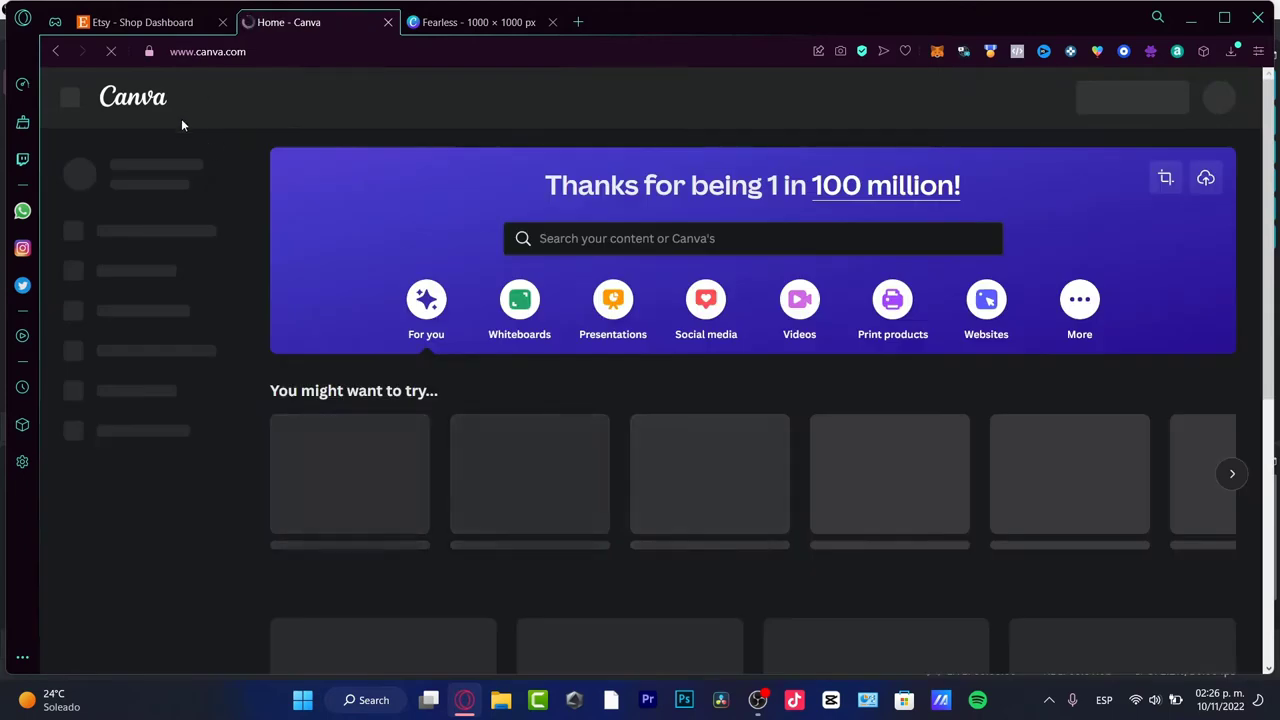
# - Search the templates for "youtube" and open the red "Want to develop your social Youtube faster?" template for editing
pyautogui.click(697, 241)
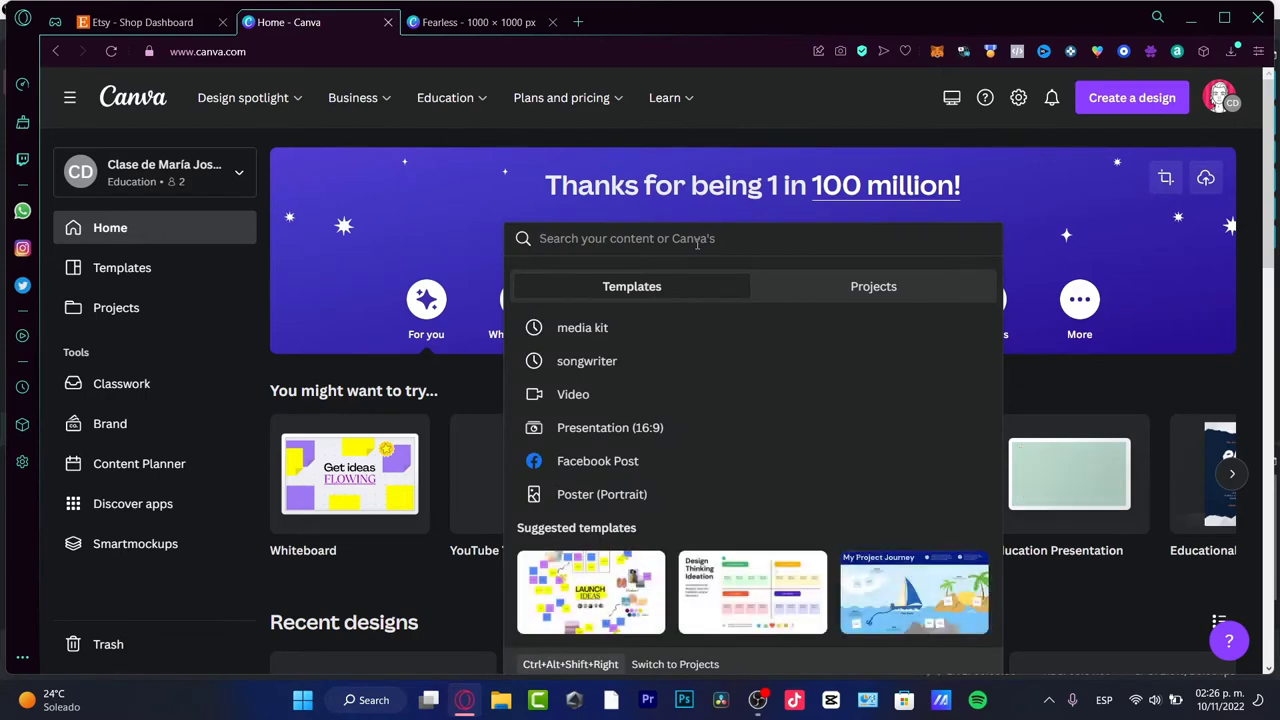
pyautogui.write('youtube')
pyautogui.press('Return')
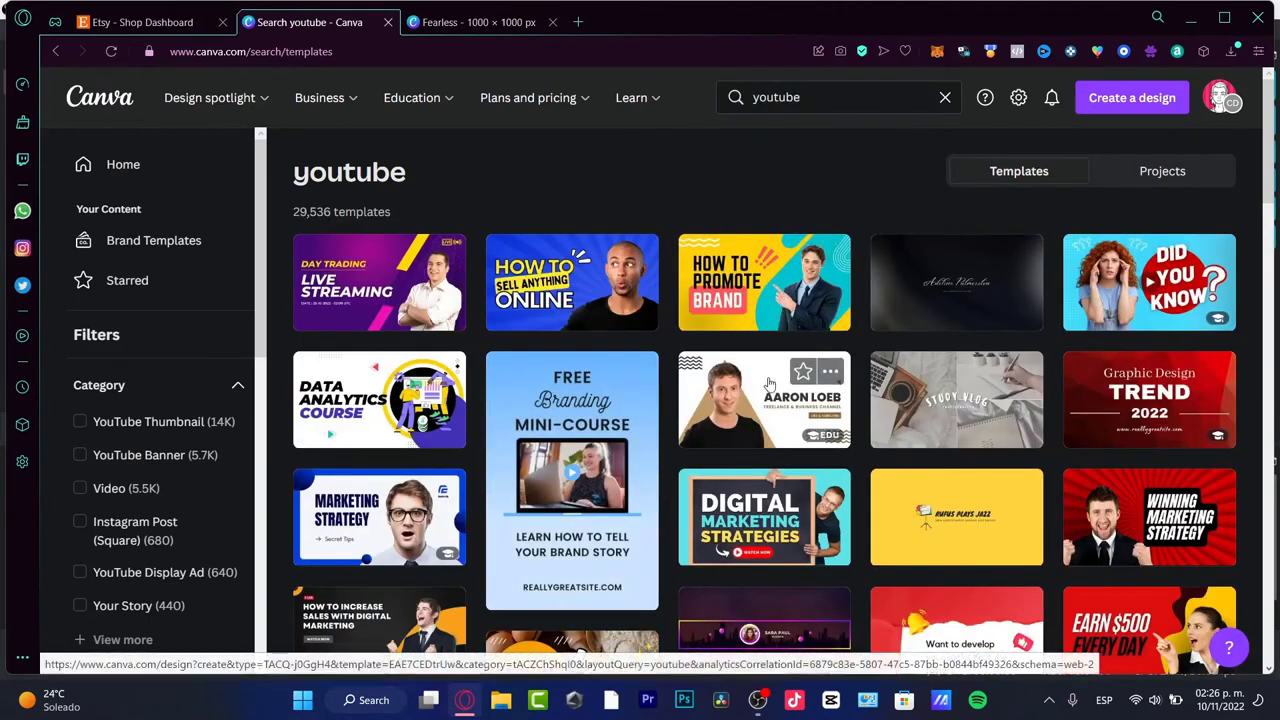
pyautogui.scroll(-2, 1272, 126)
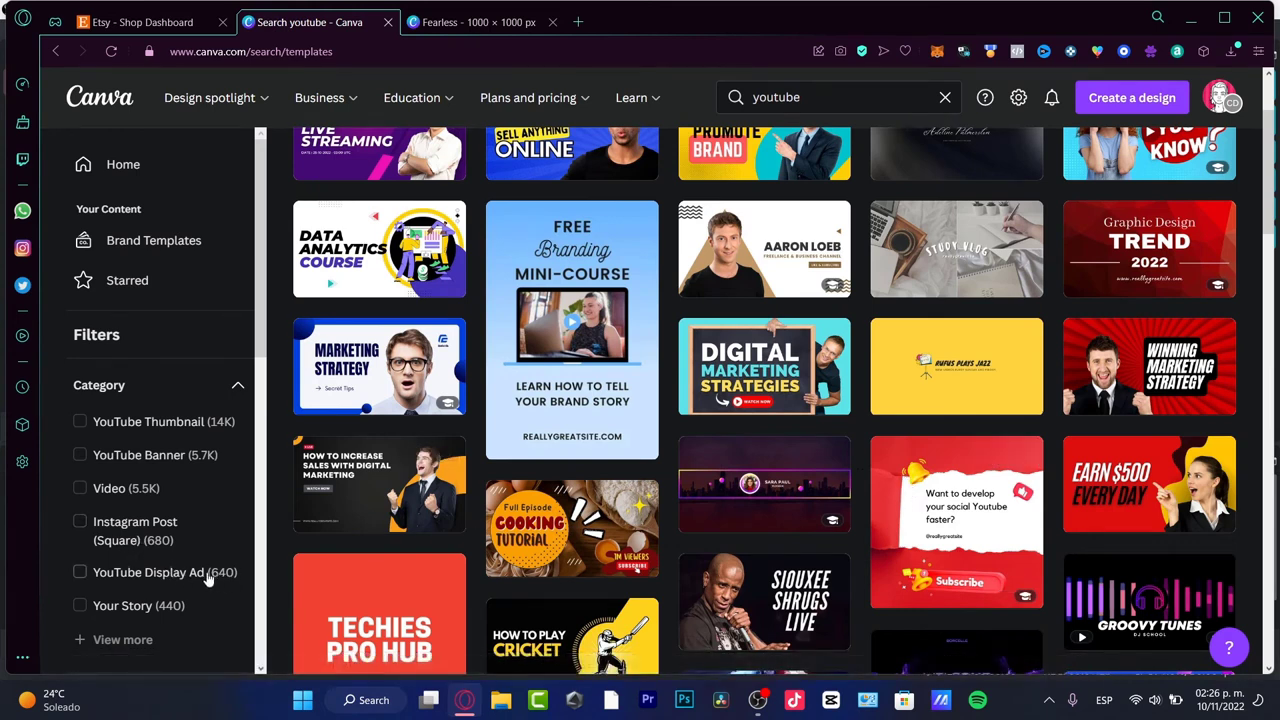
pyautogui.scroll(-3, 208, 578)
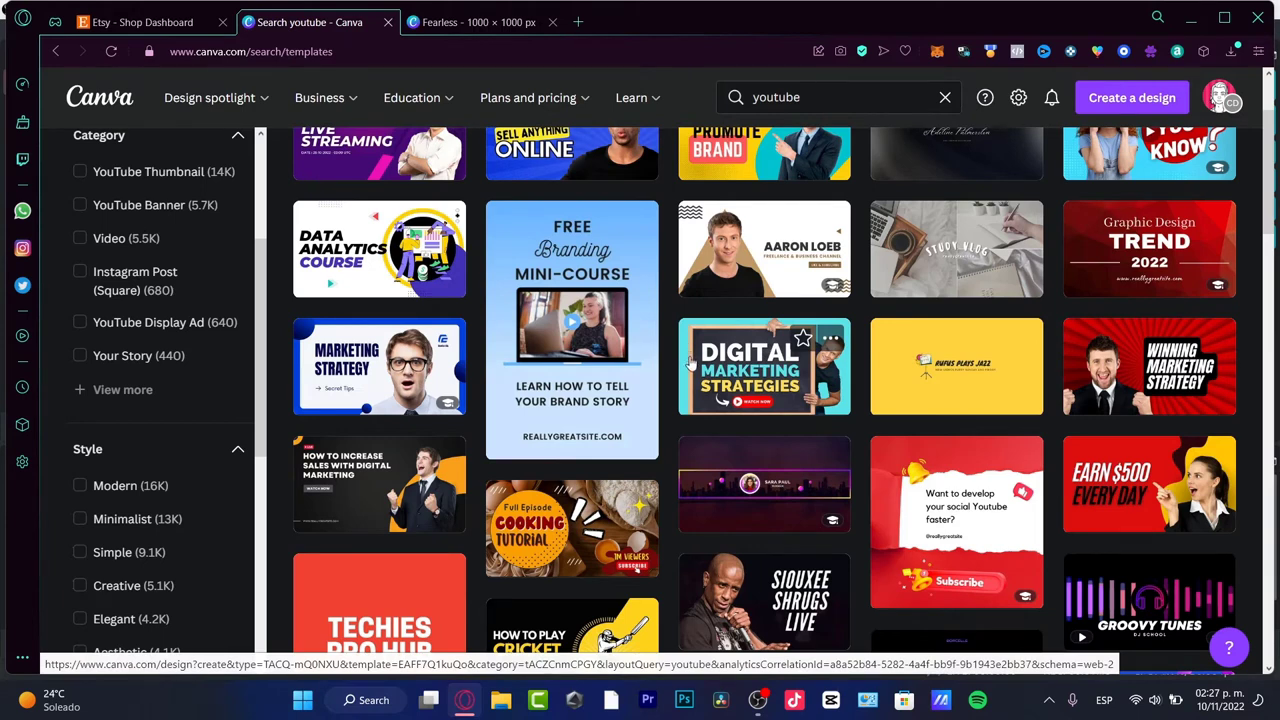
pyautogui.click(968, 508)
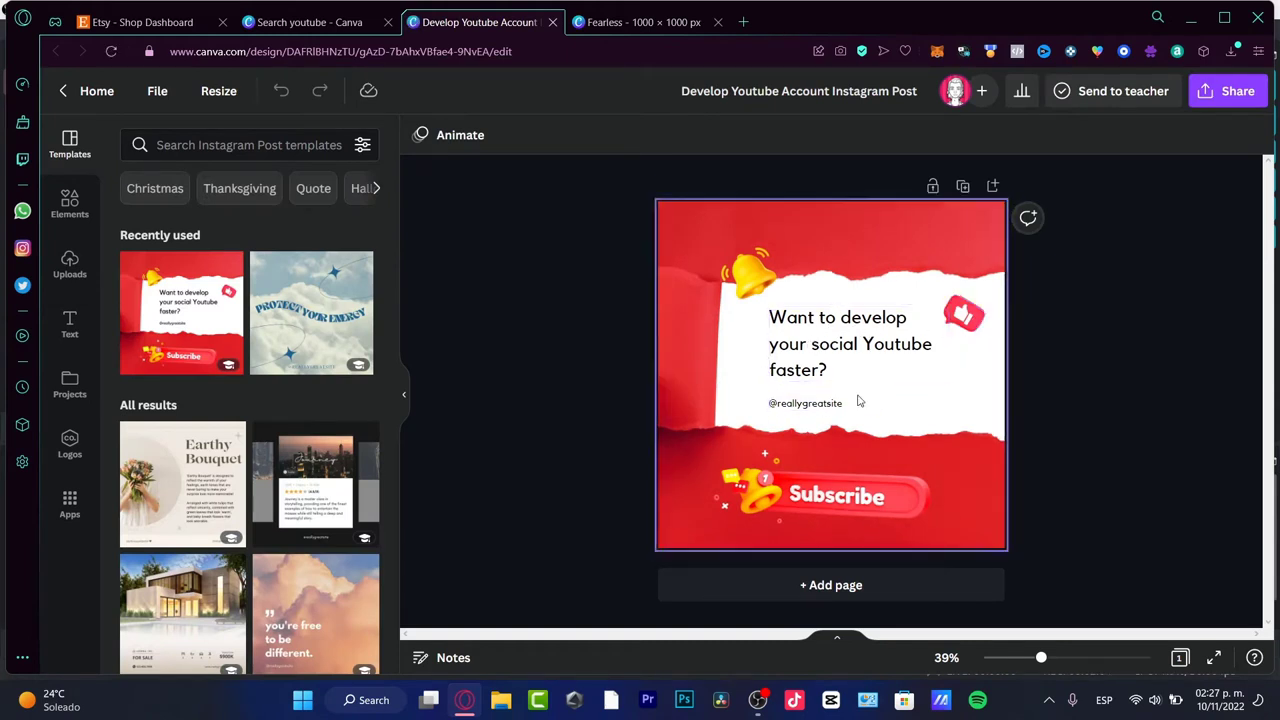
# - Examine which parts of the template can be edited: the handle text, the background image's colours and the bell graphic
pyautogui.click(820, 404)
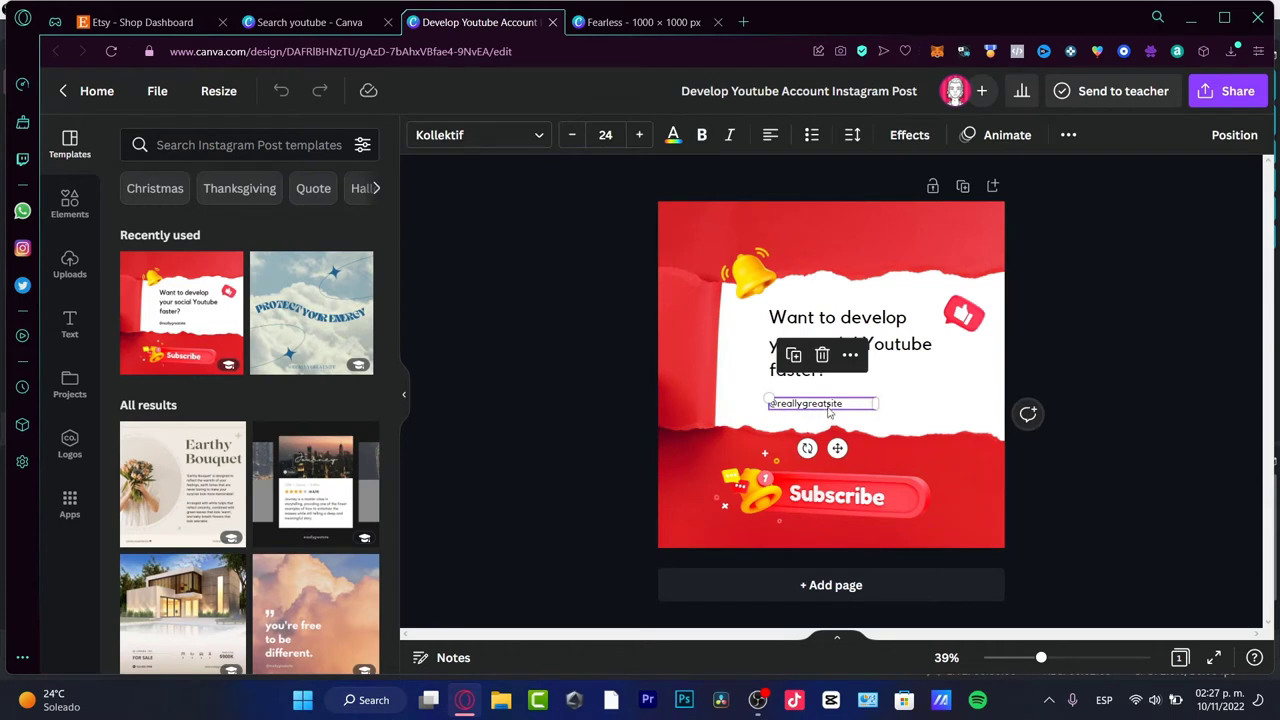
pyautogui.click(1019, 296)
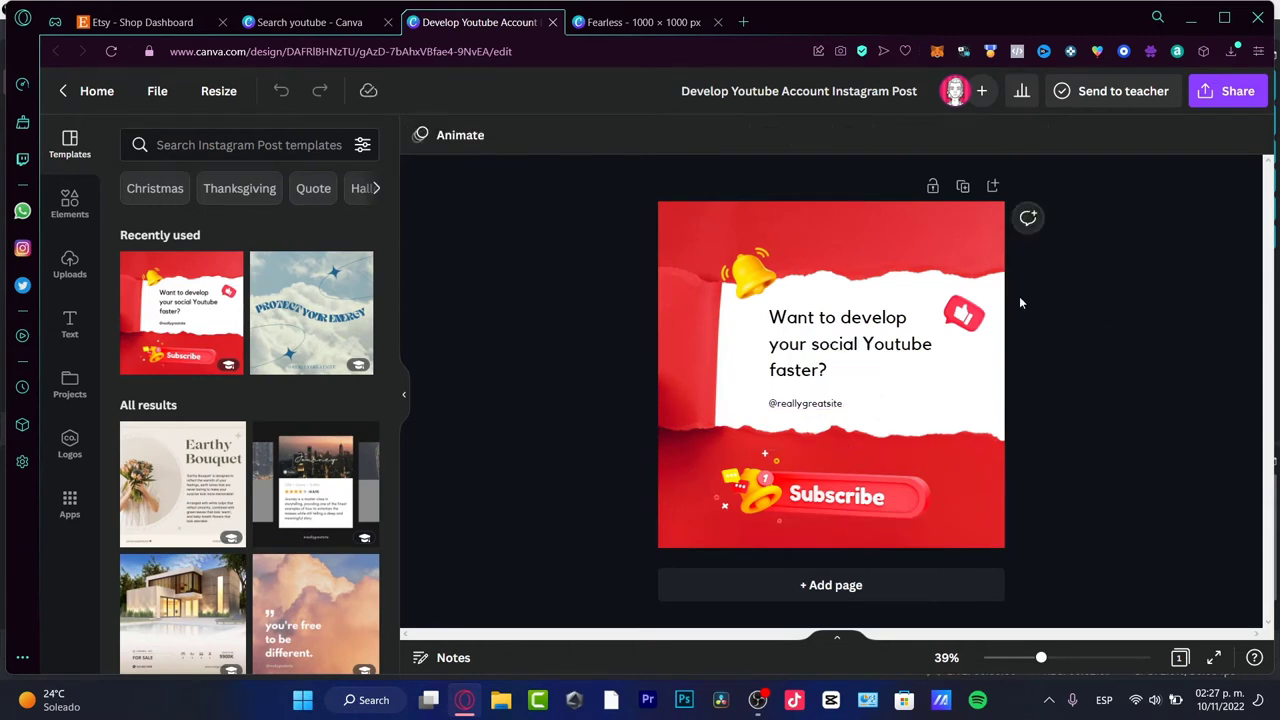
pyautogui.click(897, 228)
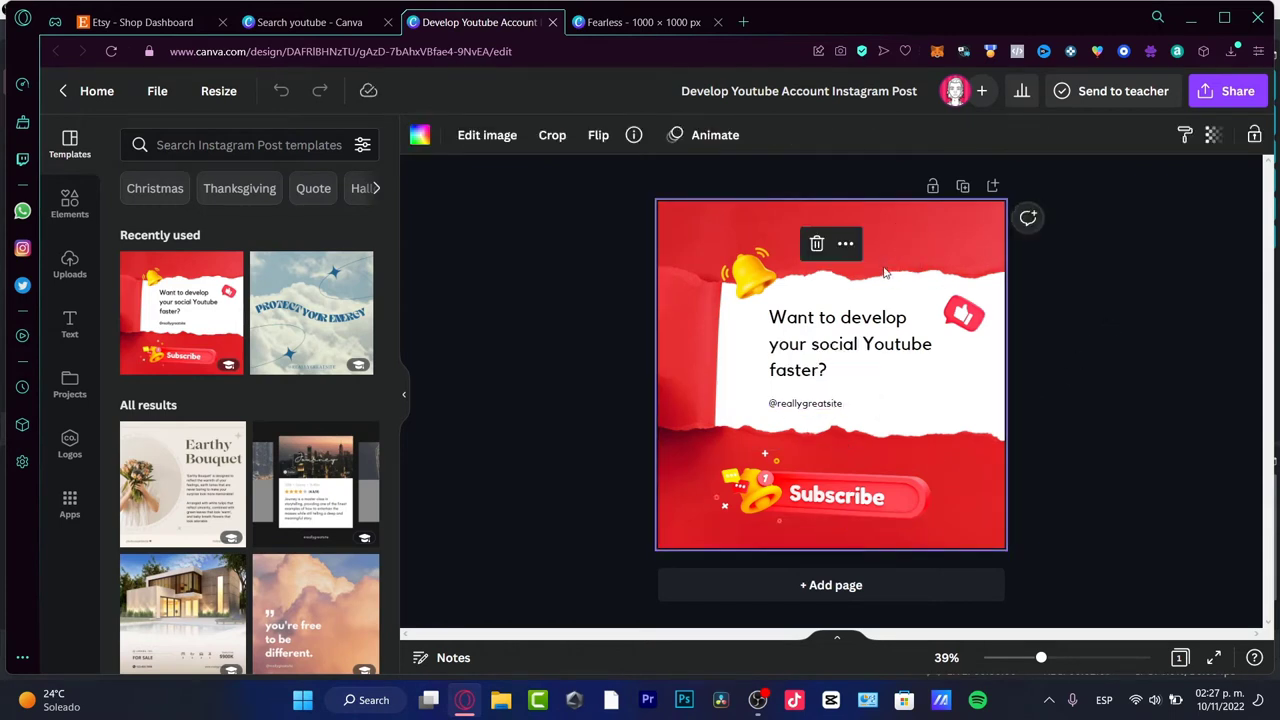
pyautogui.click(420, 136)
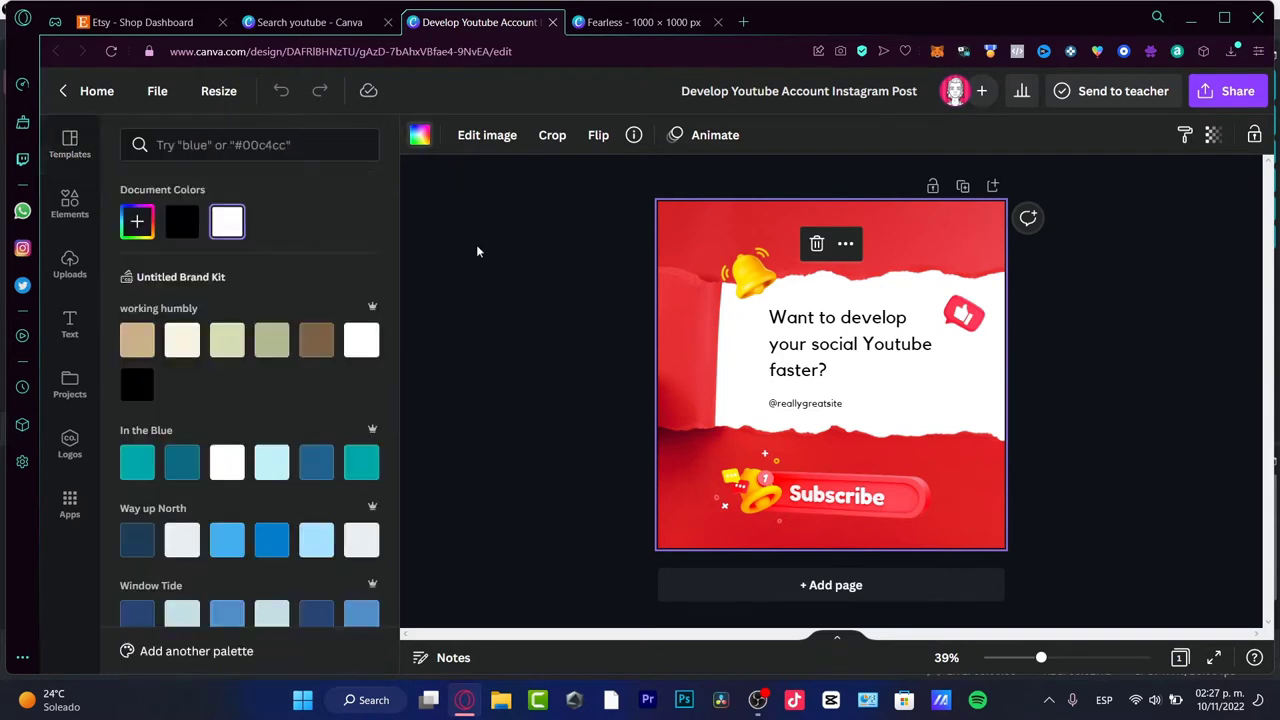
pyautogui.click(751, 277)
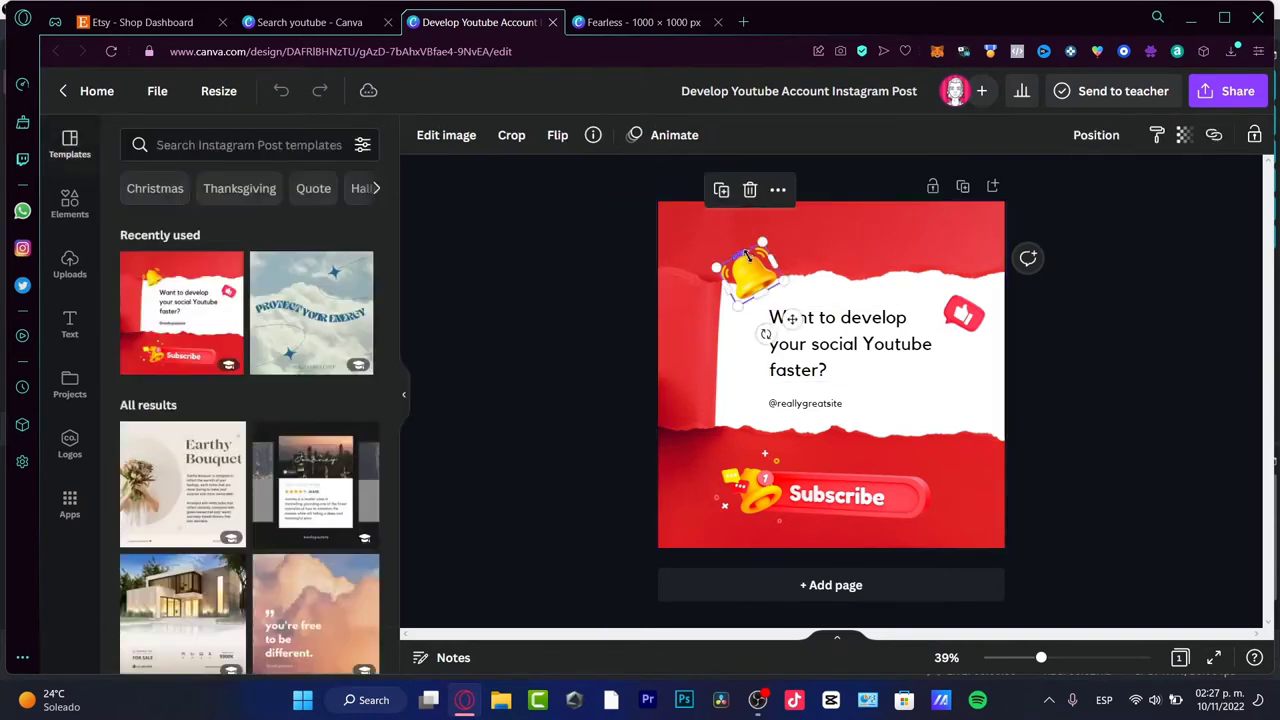
pyautogui.click(699, 226)
pyautogui.click(766, 272)
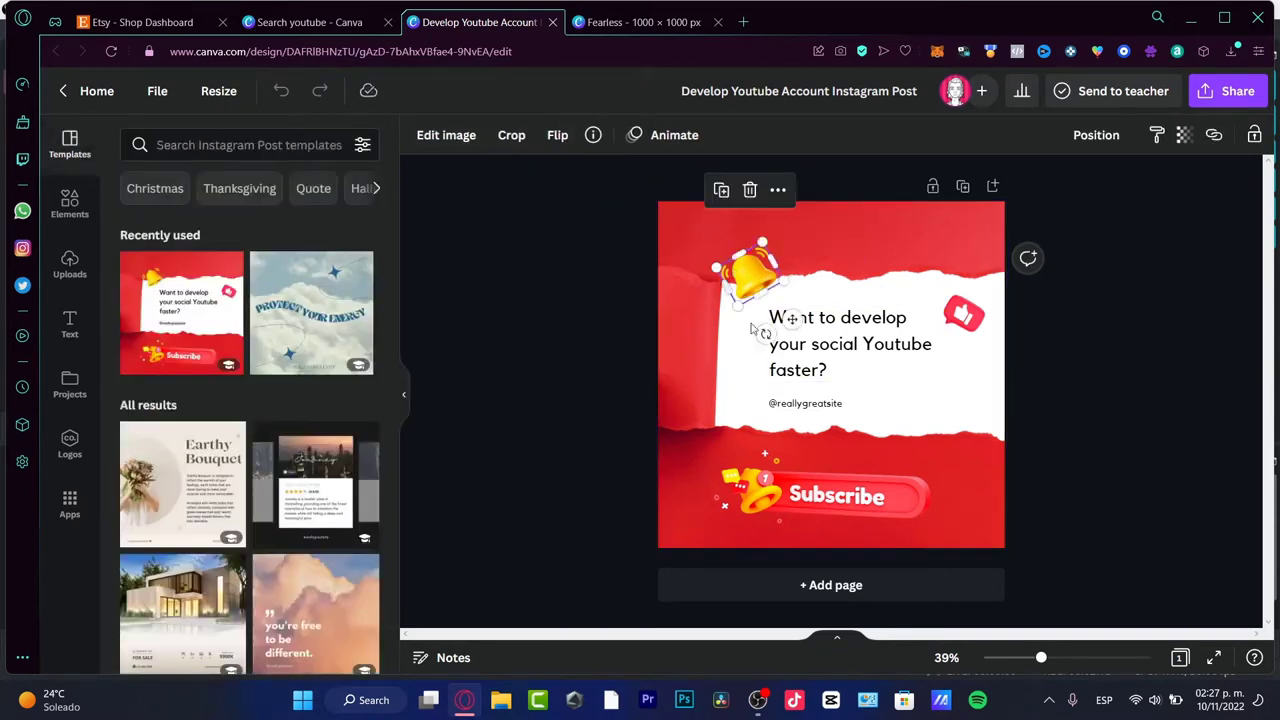
# - Try the Organic and Nunito Sans Extra Light fonts on the headline, then set it to Eastman Alt Pack
pyautogui.click(875, 362)
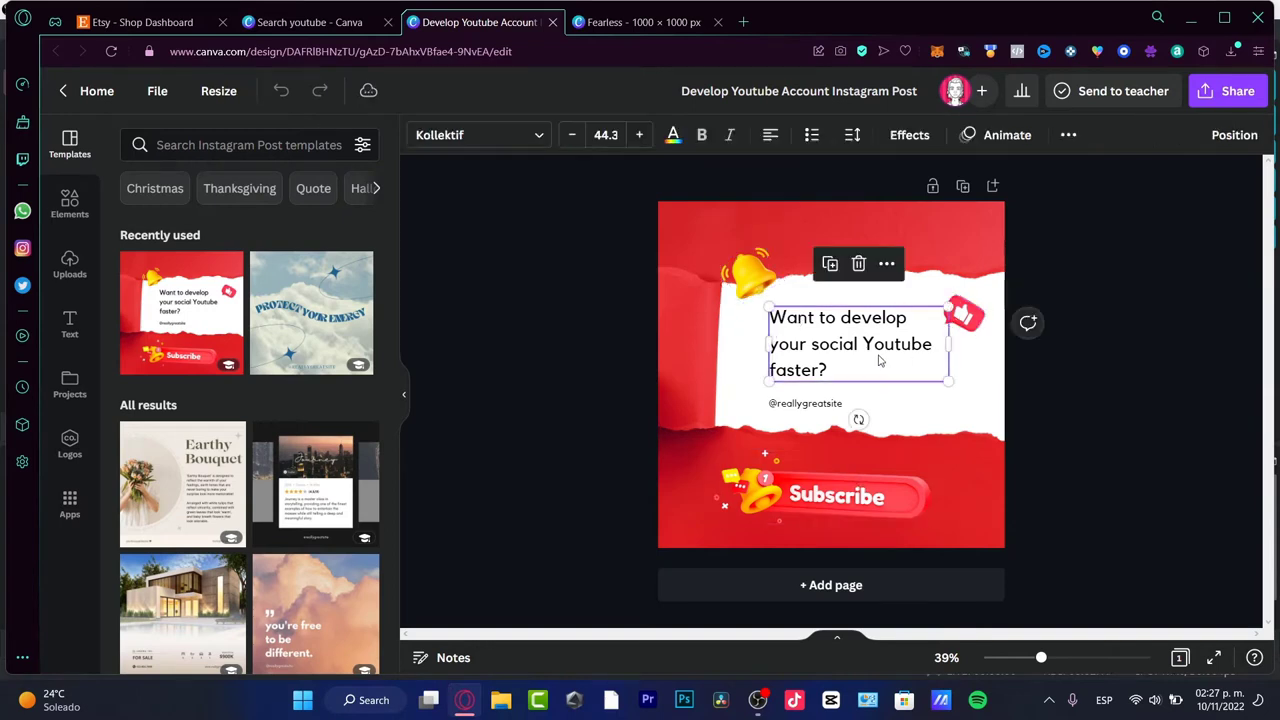
pyautogui.click(540, 134)
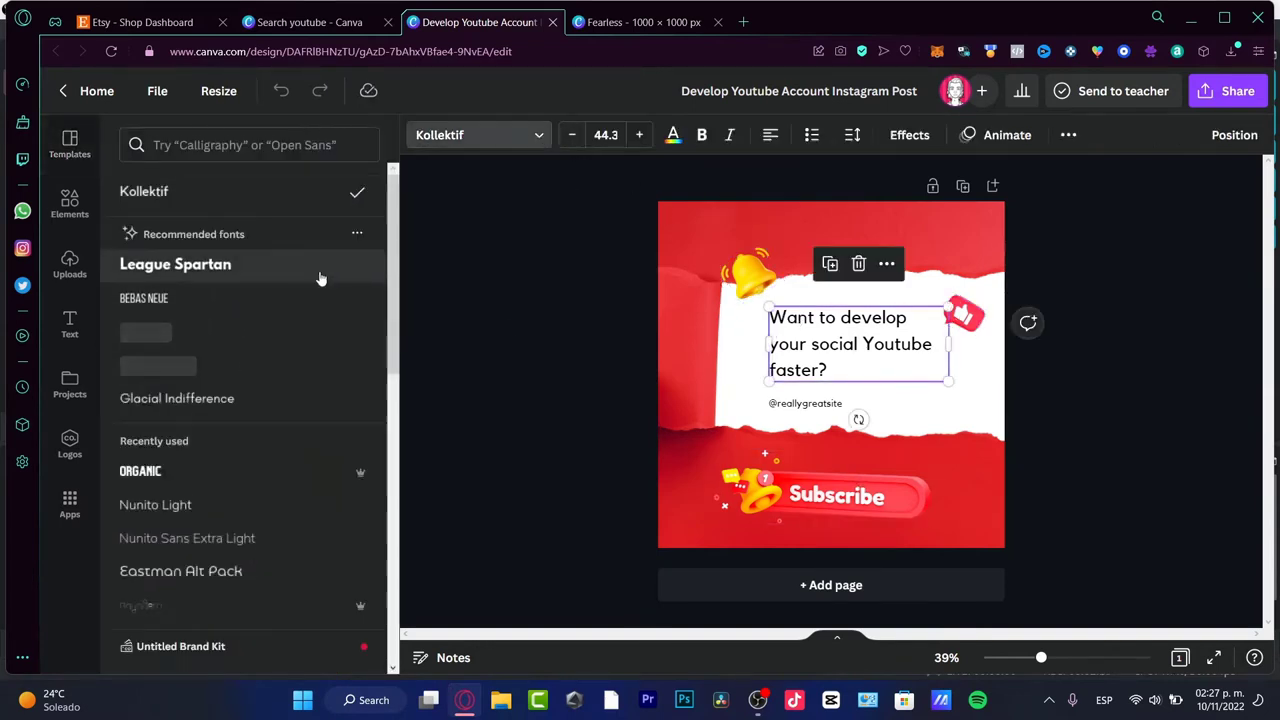
pyautogui.click(268, 478)
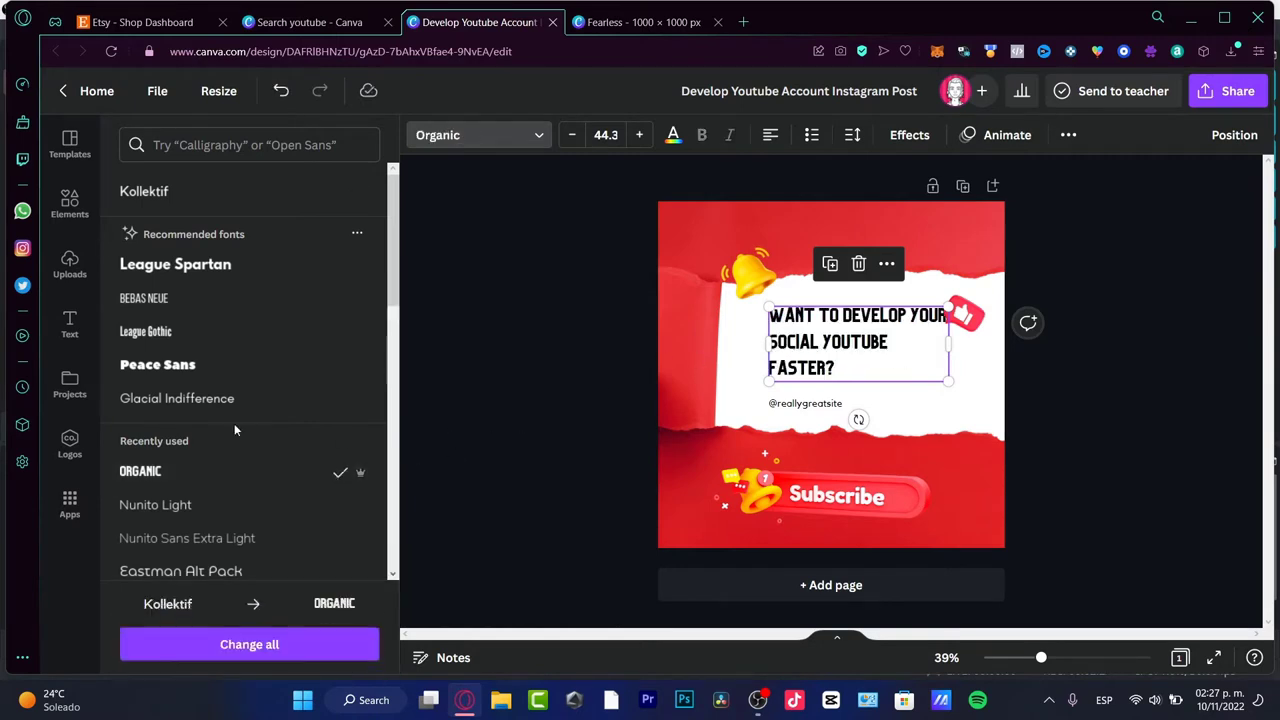
pyautogui.scroll(-3, 235, 425)
pyautogui.click(205, 298)
pyautogui.click(225, 321)
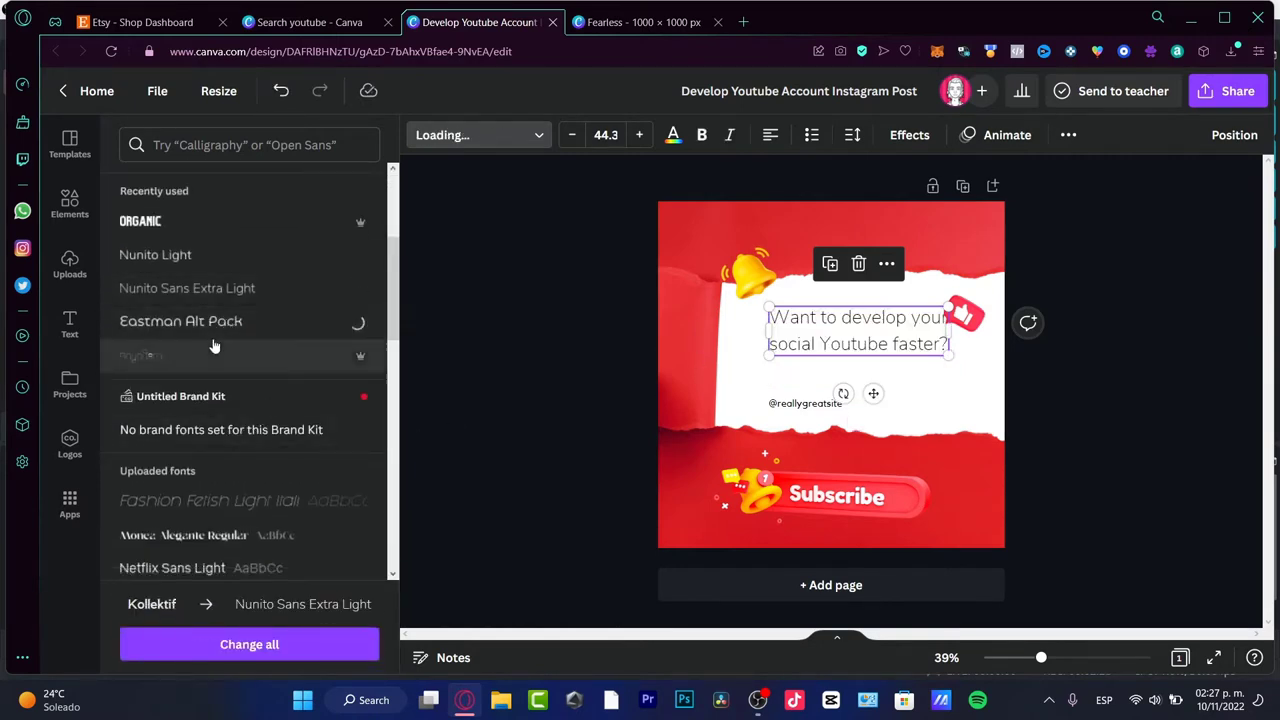
pyautogui.click(548, 350)
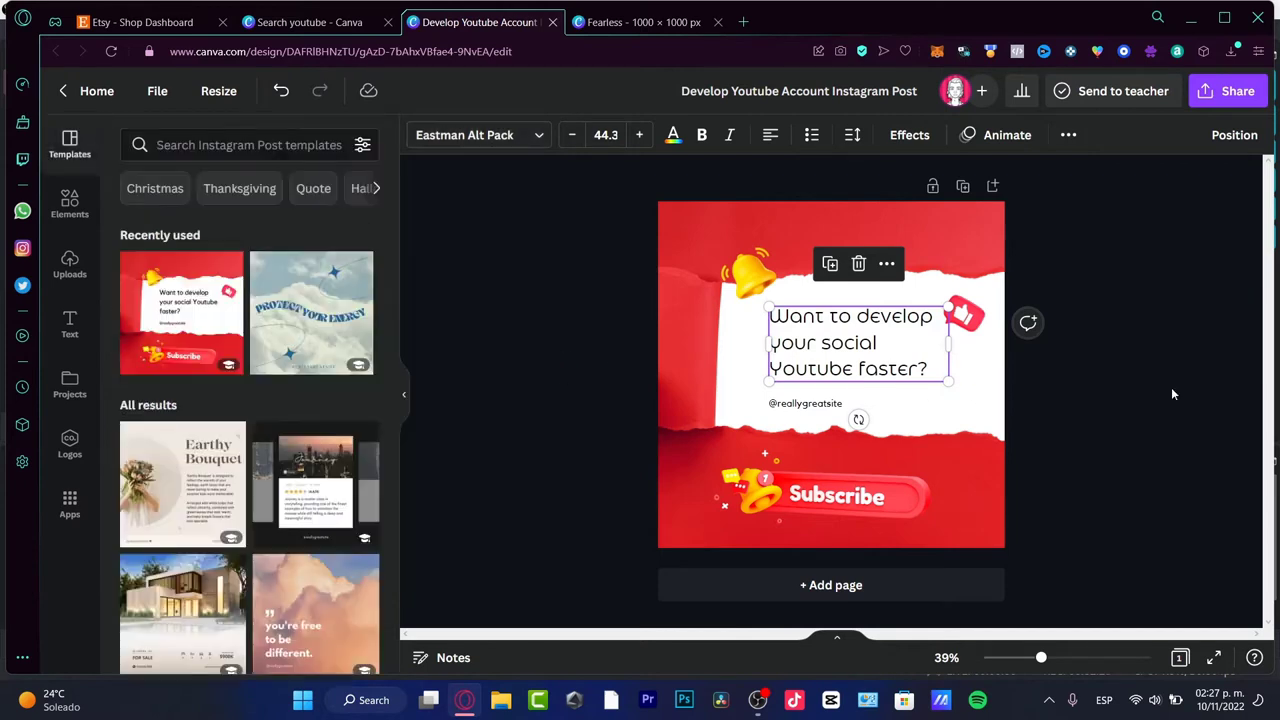
pyautogui.click(1173, 393)
# - Move the headline slightly left on the torn paper area and enlarge it until it nearly reaches the like icon
pyautogui.moveTo(849, 355); pyautogui.dragTo(844, 355)
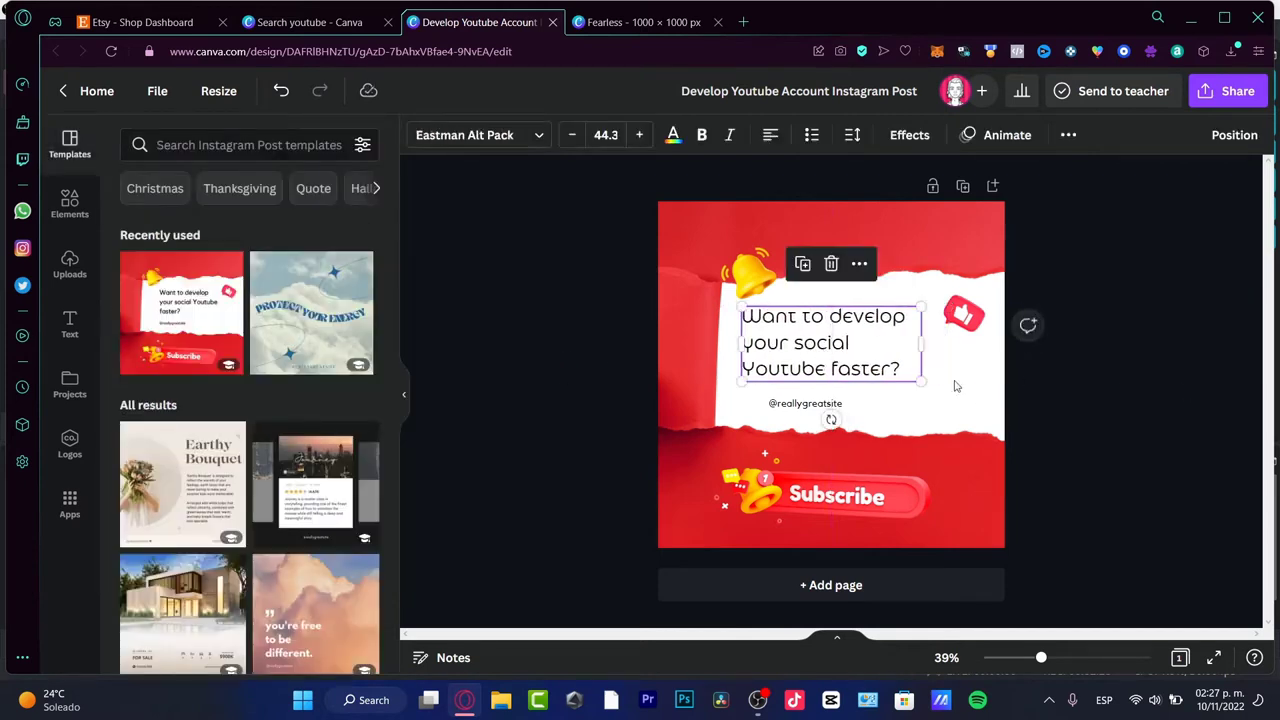
pyautogui.moveTo(943, 380); pyautogui.dragTo(958, 405)
pyautogui.moveTo(1109, 523); pyautogui.dragTo(663, 200)
pyautogui.click(1137, 292)
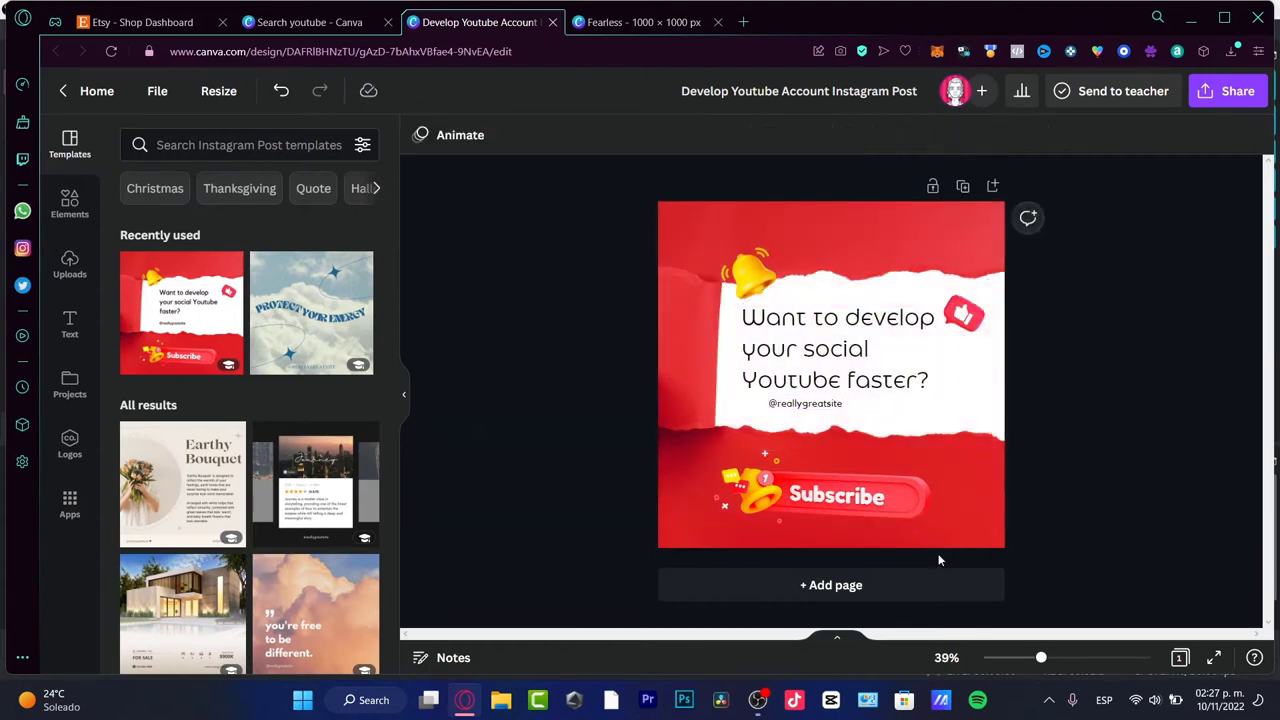
# - Add a blank second page and delete the texts, graphics and background image from page 1
pyautogui.click(831, 585)
pyautogui.scroll(2, 1112, 401)
pyautogui.moveTo(1080, 432); pyautogui.dragTo(499, 168)
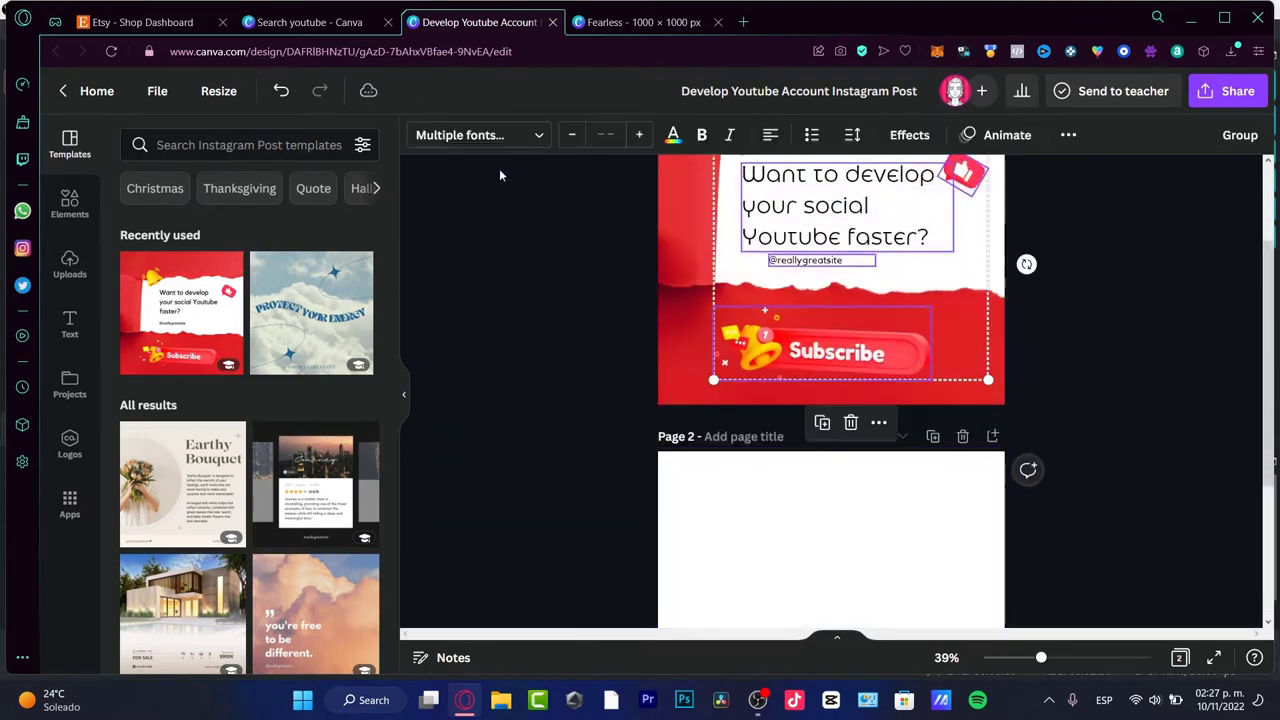
pyautogui.press('Delete')
pyautogui.scroll(-3, 866, 318)
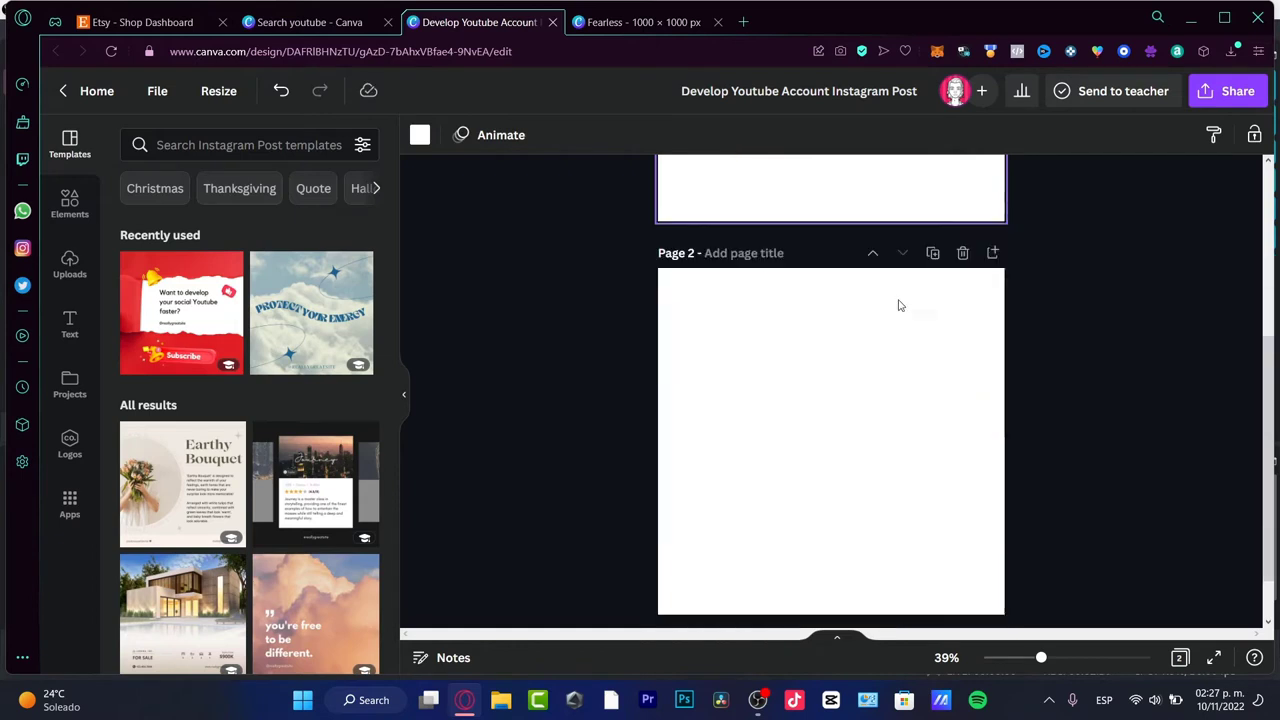
pyautogui.scroll(5, 857, 389)
pyautogui.click(745, 277)
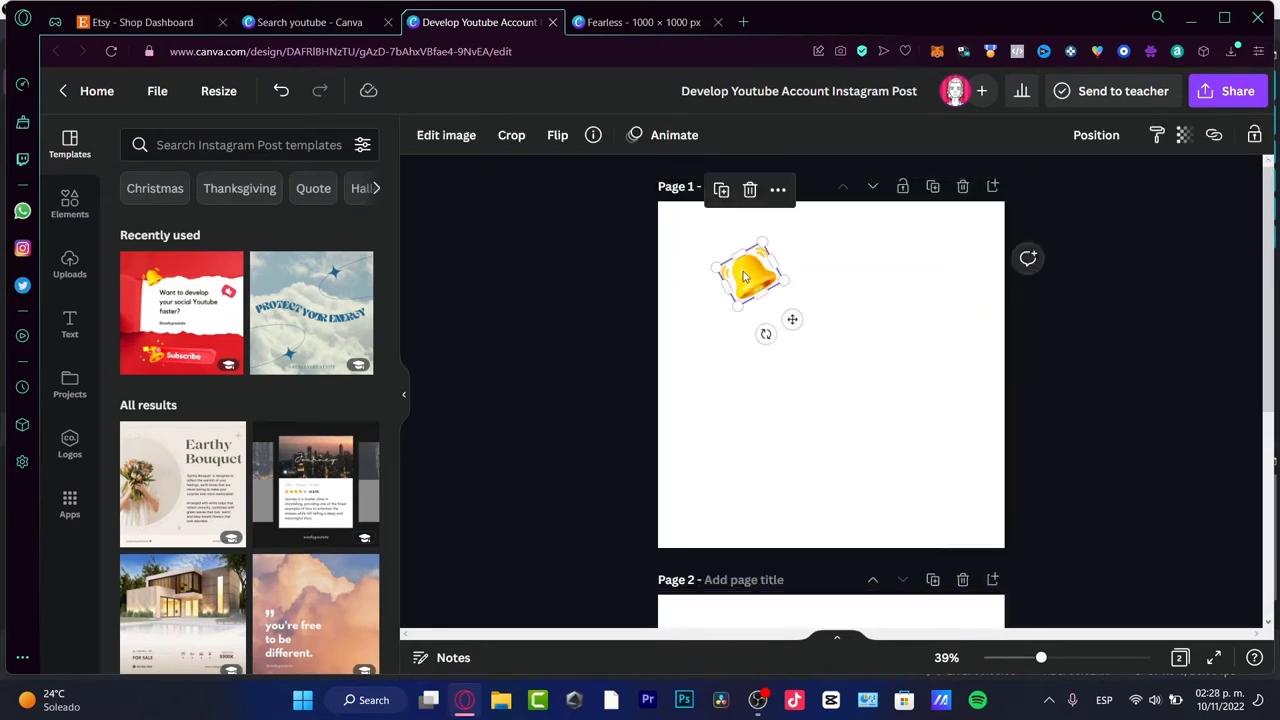
pyautogui.press('Delete')
# - Set the blank second page's background to the tan colour from the "working humbly" palette
pyautogui.scroll(-4, 786, 414)
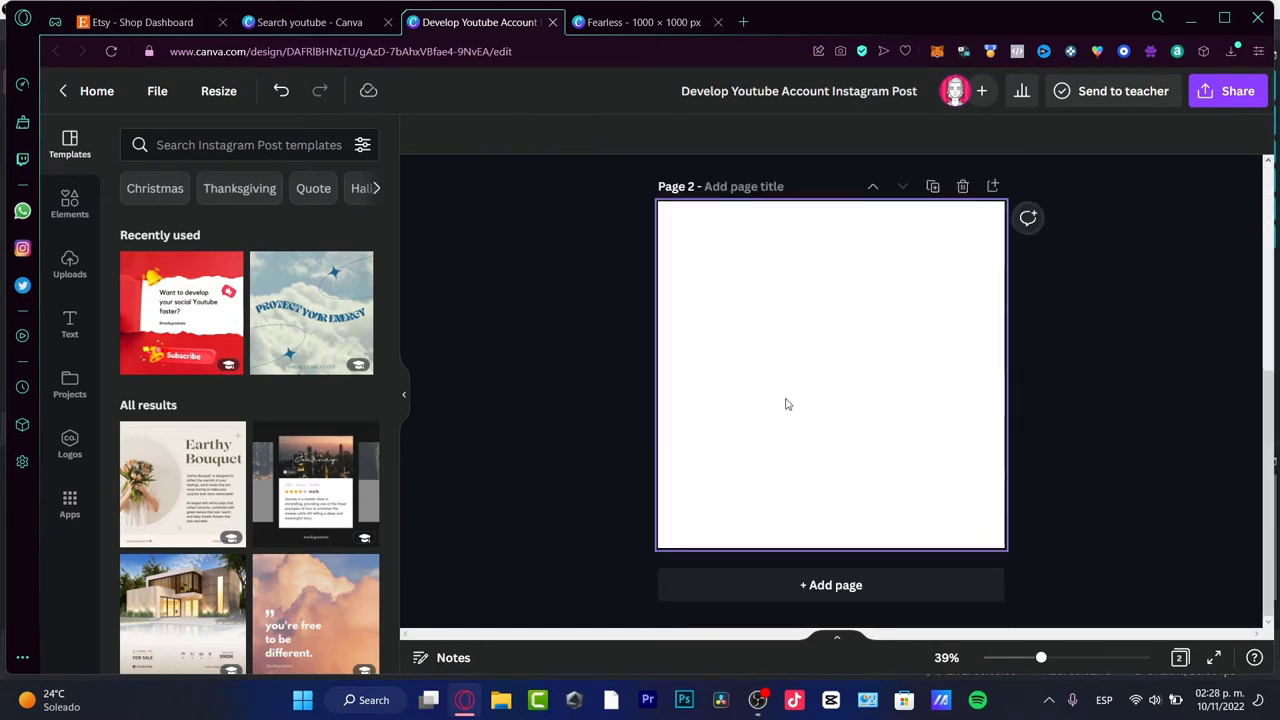
pyautogui.click(66, 202)
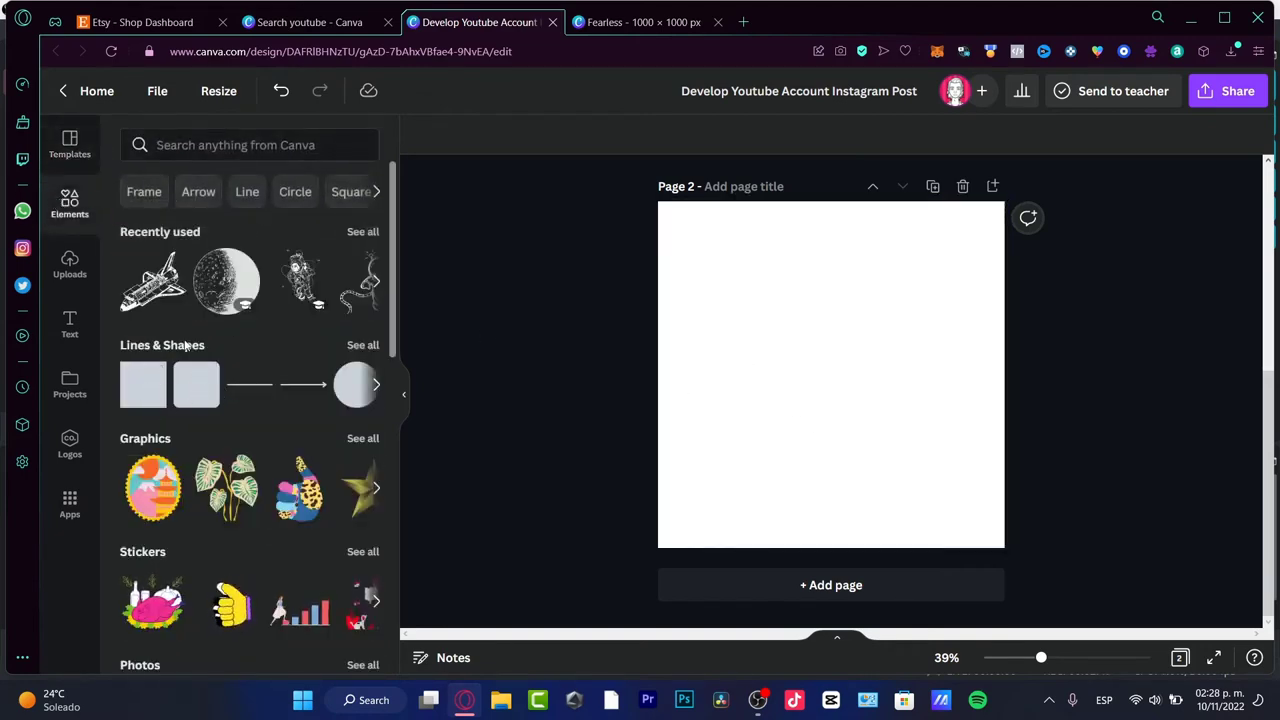
pyautogui.scroll(3, 717, 380)
pyautogui.scroll(-3, 720, 386)
pyautogui.click(718, 386)
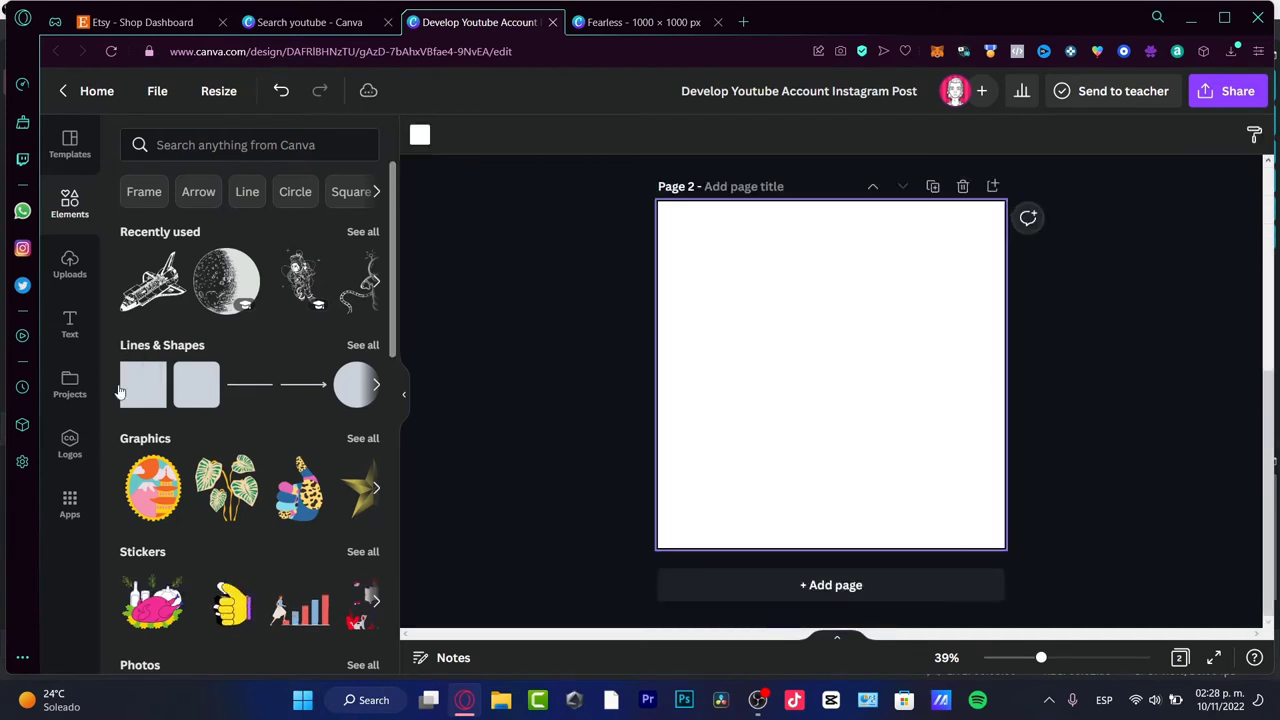
pyautogui.click(419, 134)
pyautogui.click(137, 340)
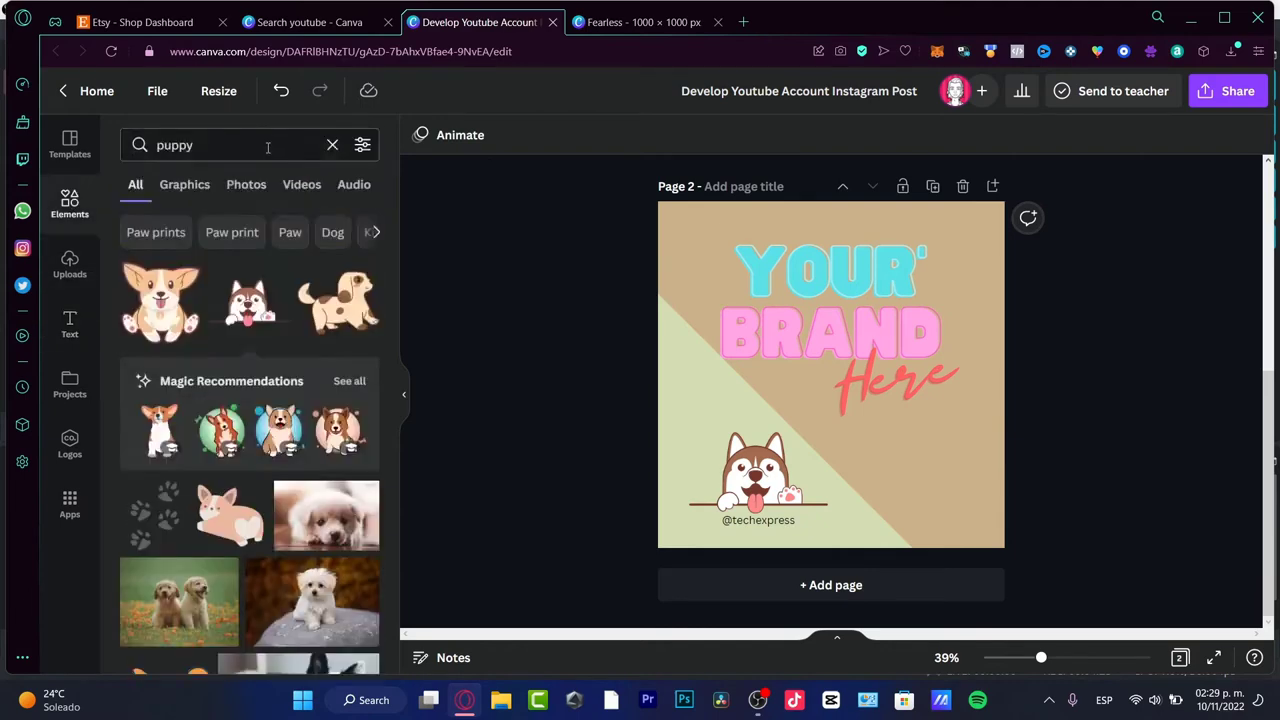
# - Search the elements for "margin", add the double-line square border to page 2, enlarge it to nearly fill the page and centre it
pyautogui.click(267, 147)
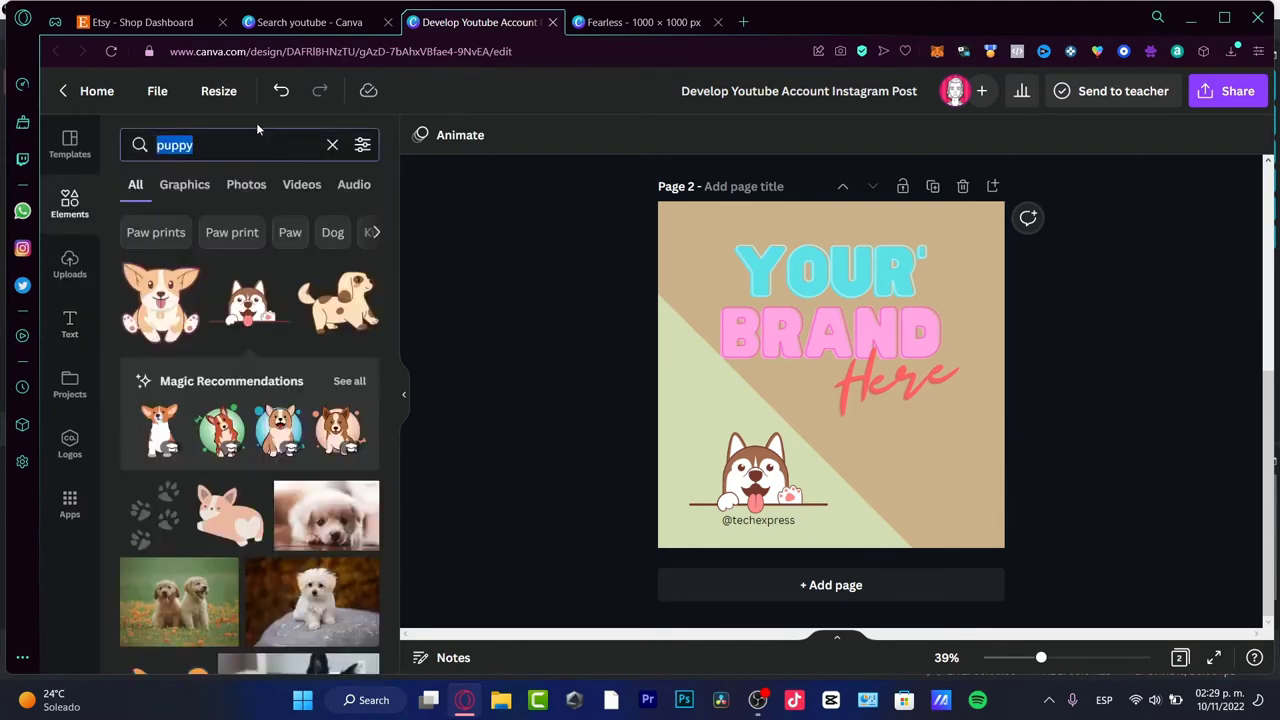
pyautogui.write('margin')
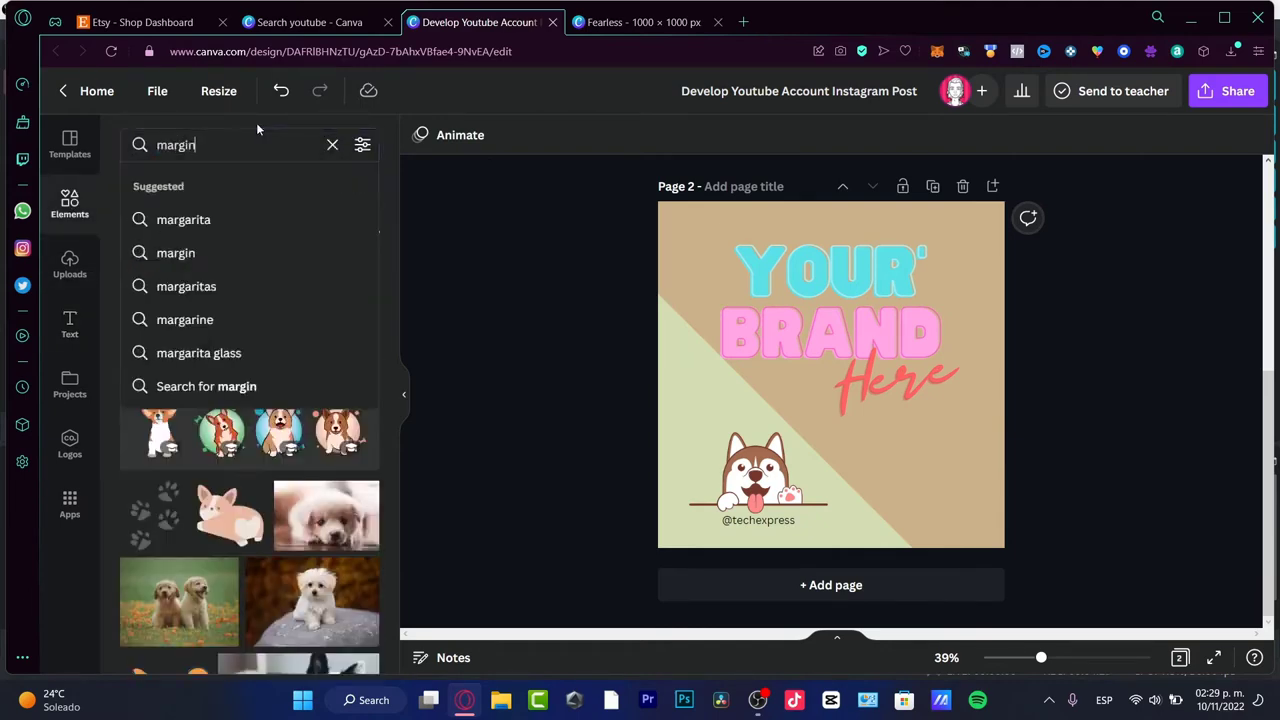
pyautogui.press('Return')
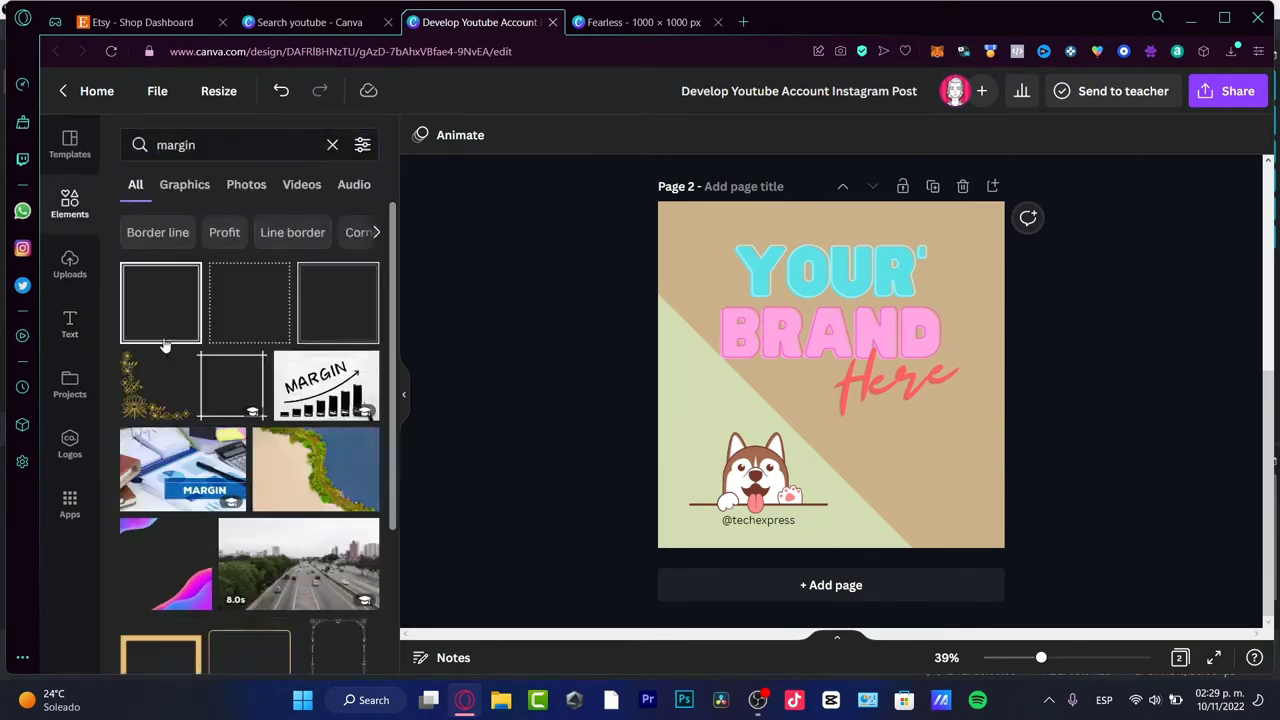
pyautogui.click(351, 323)
pyautogui.moveTo(843, 411); pyautogui.dragTo(1018, 560)
pyautogui.moveTo(968, 526)
pyautogui.mouseDown()
pyautogui.moveTo(954, 510)
pyautogui.moveTo(989, 533)
pyautogui.mouseUp()
pyautogui.moveTo(947, 480); pyautogui.dragTo(954, 489)
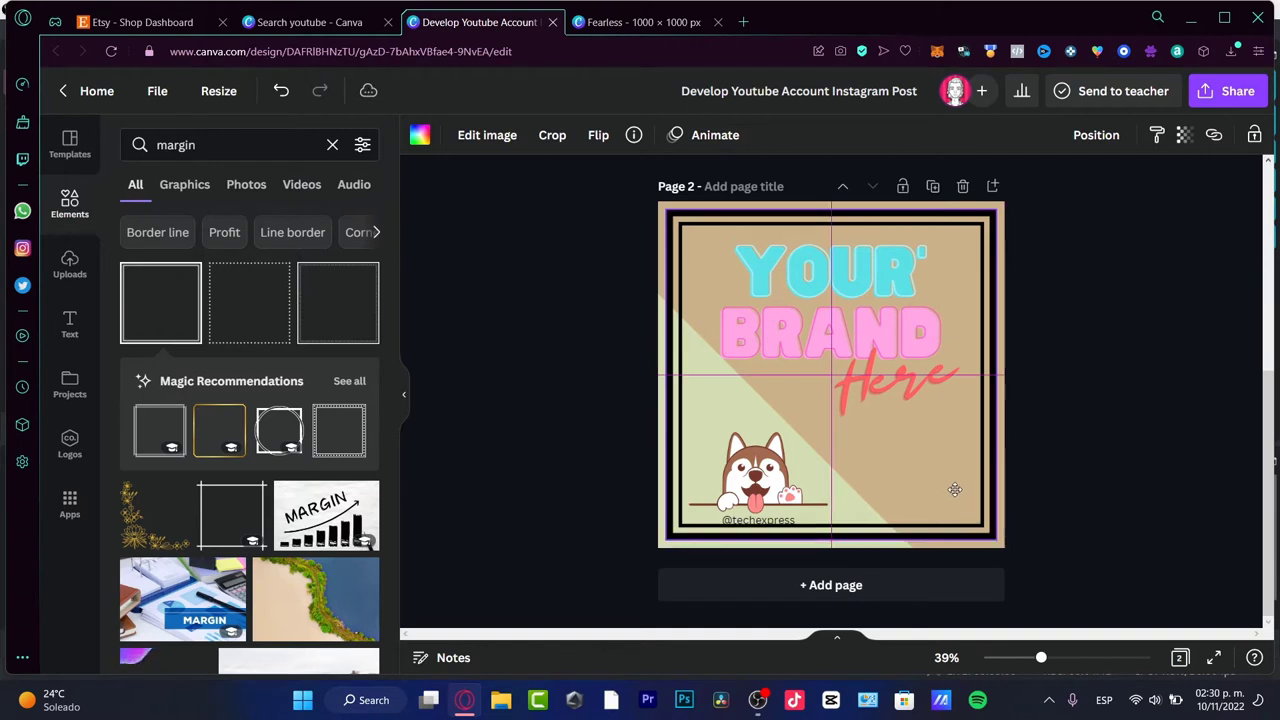
pyautogui.click(1030, 466)
pyautogui.moveTo(777, 490); pyautogui.dragTo(778, 497)
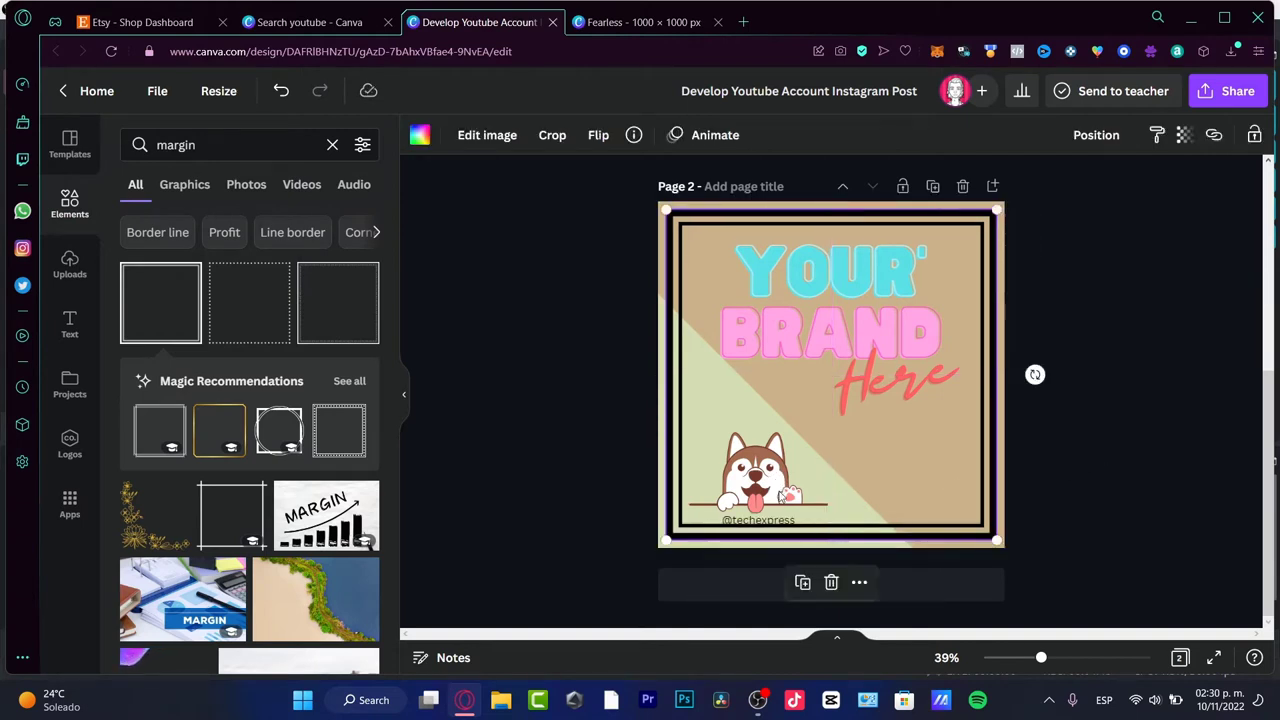
pyautogui.rightClick(768, 488)
pyautogui.click(800, 468)
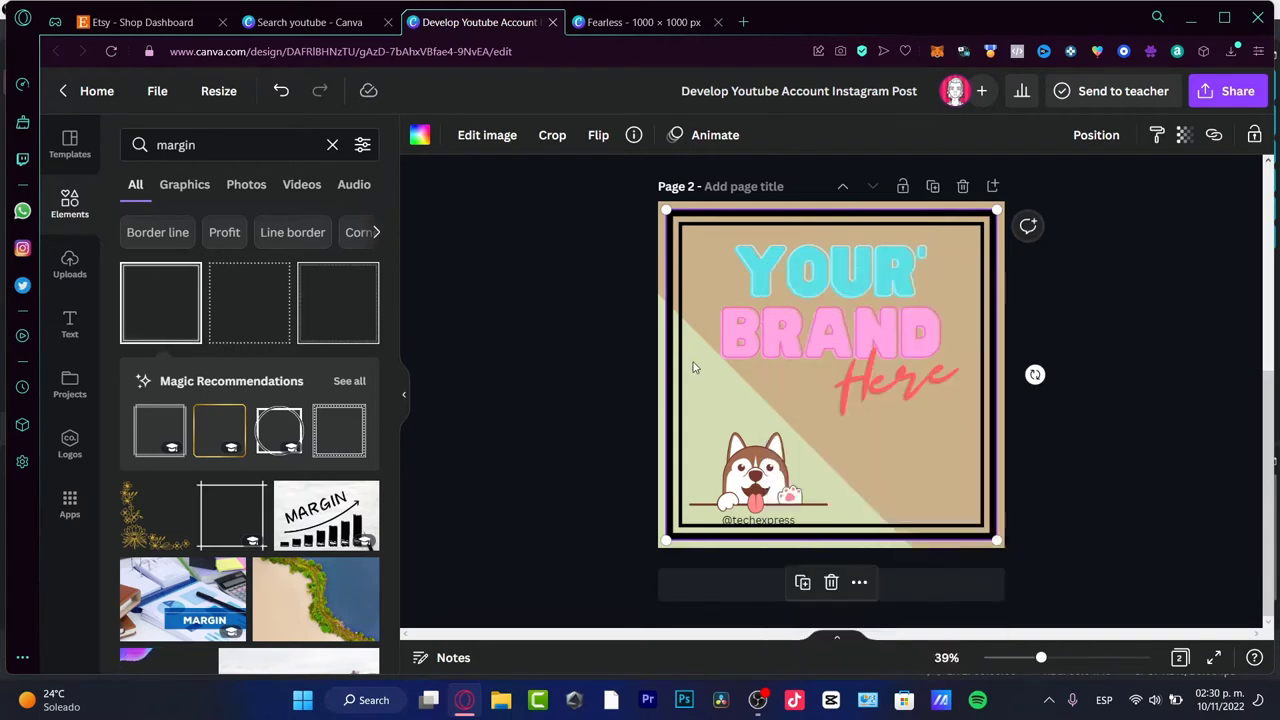
pyautogui.rightClick(673, 291)
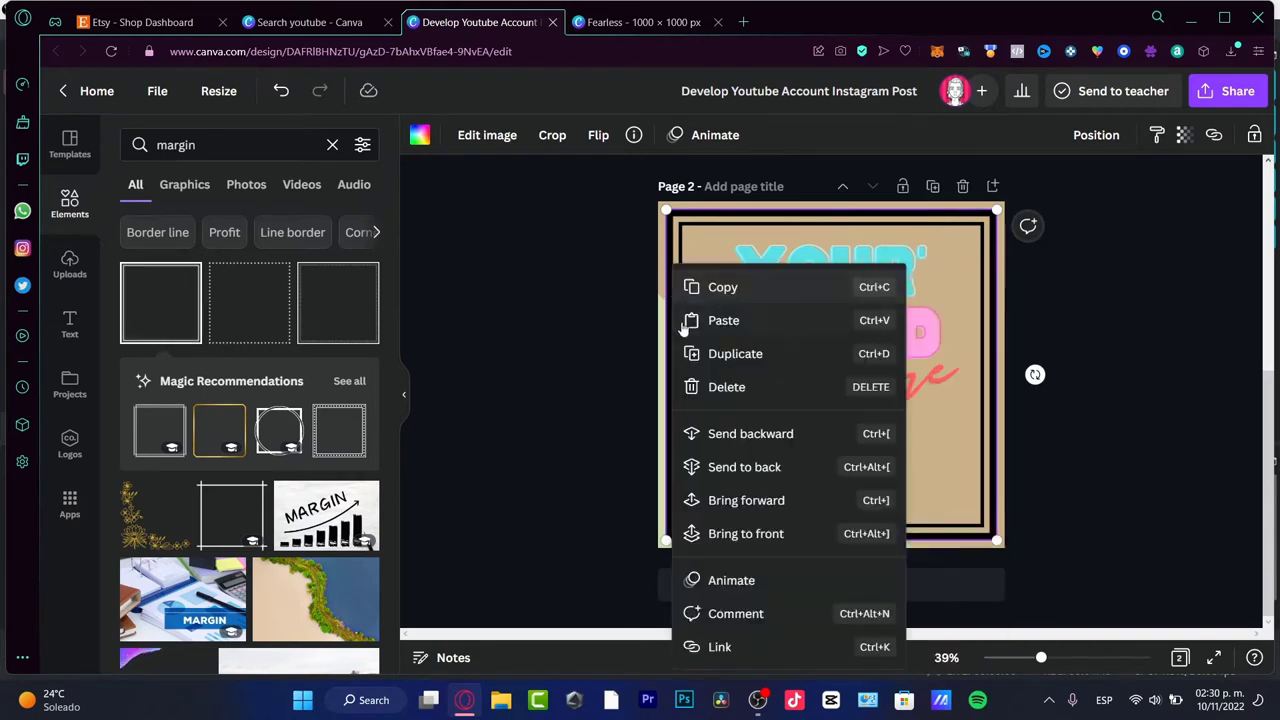
pyautogui.click(806, 437)
pyautogui.click(778, 521)
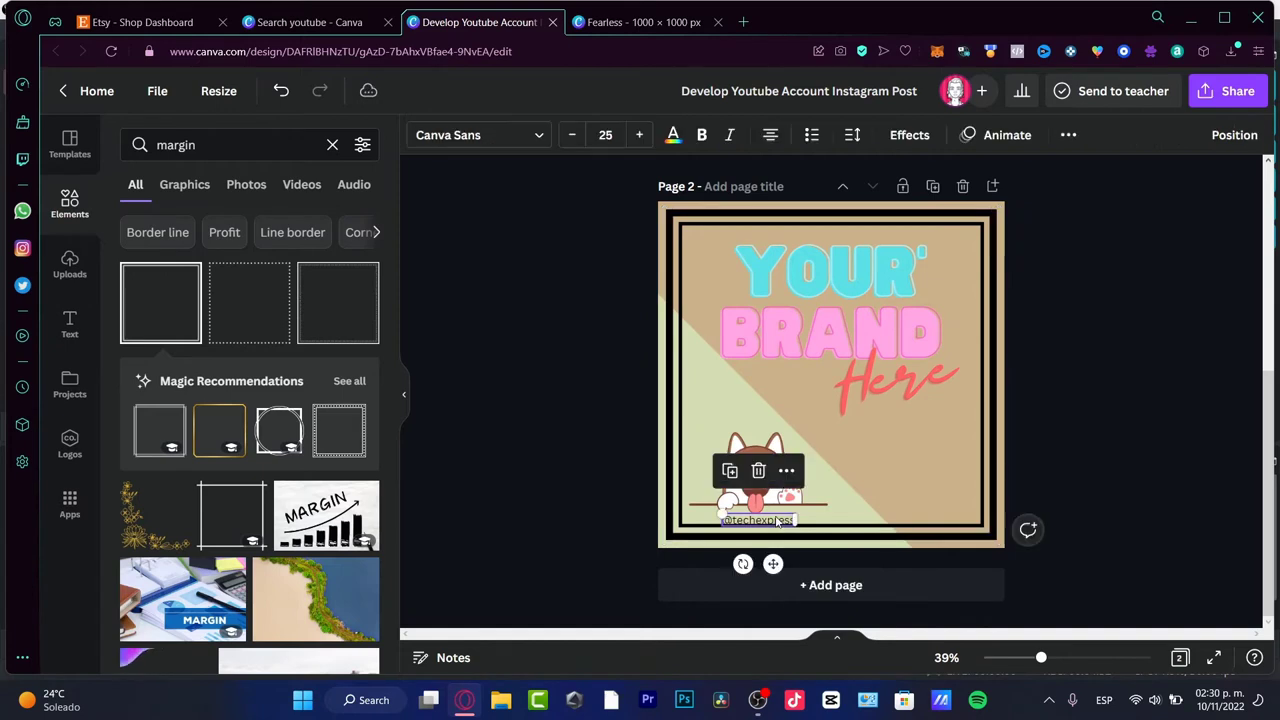
pyautogui.moveTo(778, 521); pyautogui.dragTo(793, 485)
pyautogui.click(998, 378)
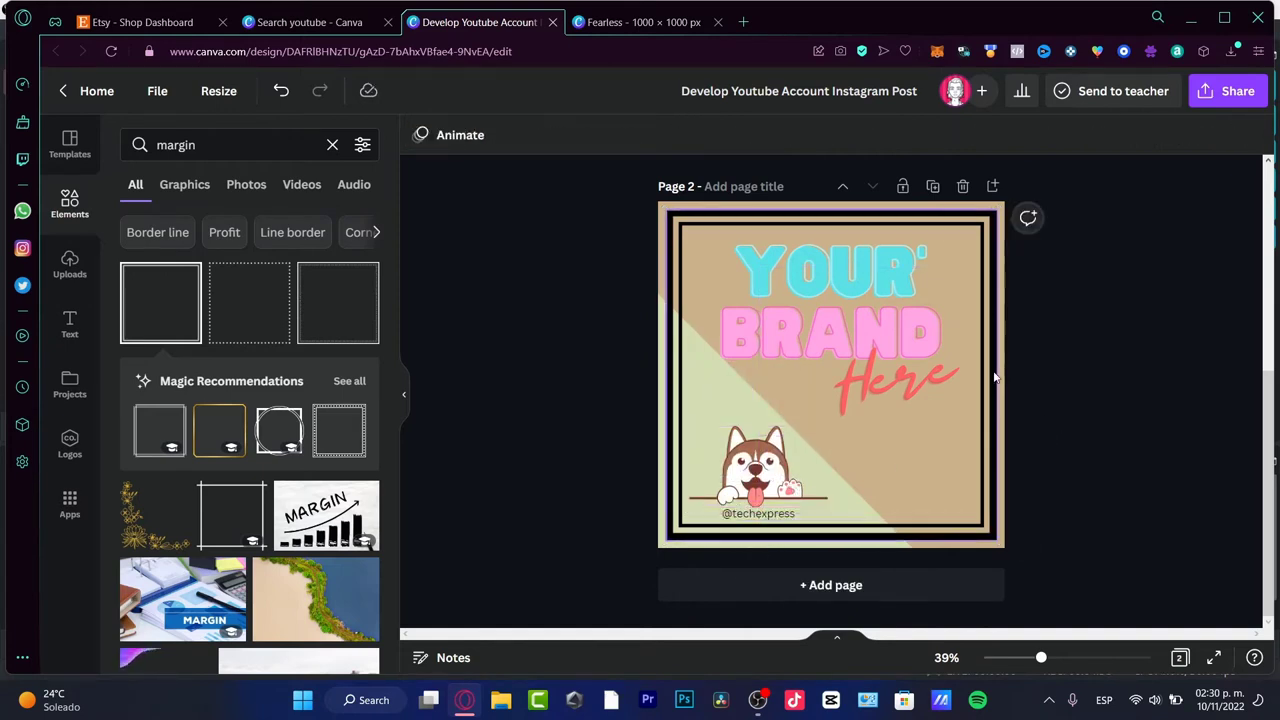
# - Recolour the double-line border, trying salmon, pink, white and peach before settling on the brown from the "working humbly" palette
pyautogui.click(995, 377)
pyautogui.click(420, 134)
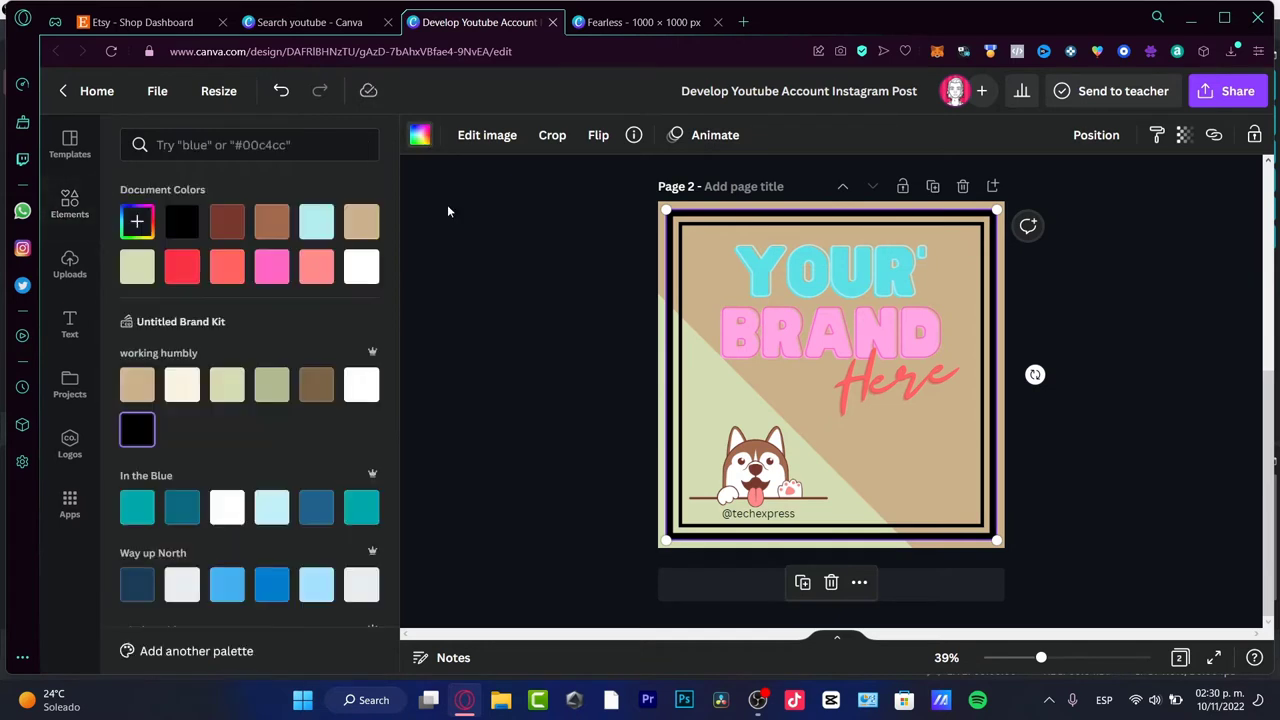
pyautogui.click(315, 267)
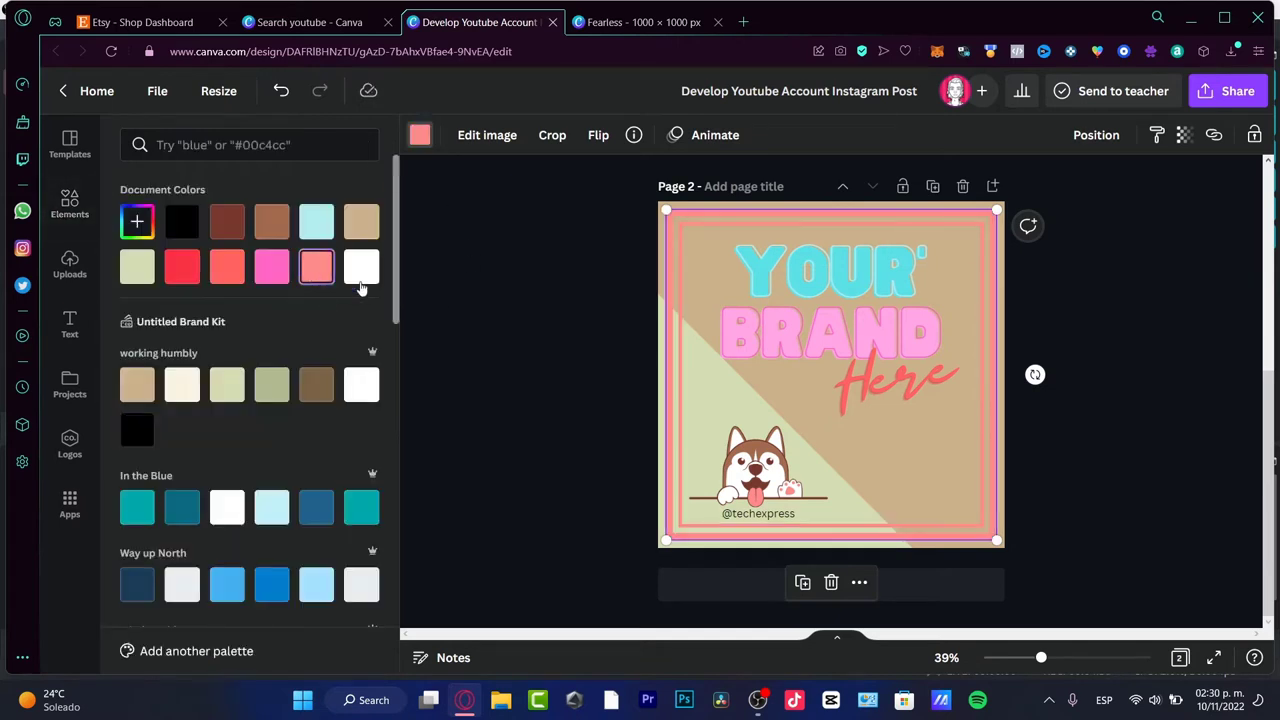
pyautogui.click(268, 275)
pyautogui.click(360, 268)
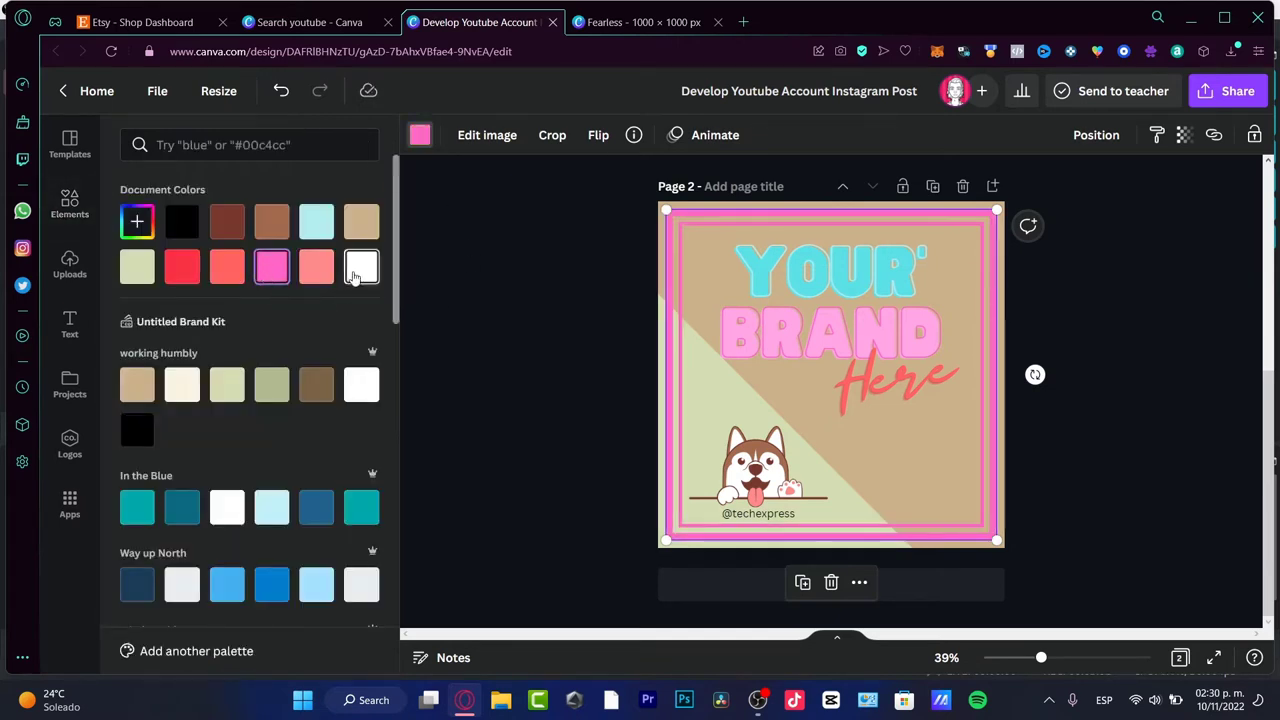
pyautogui.scroll(-10, 380, 470)
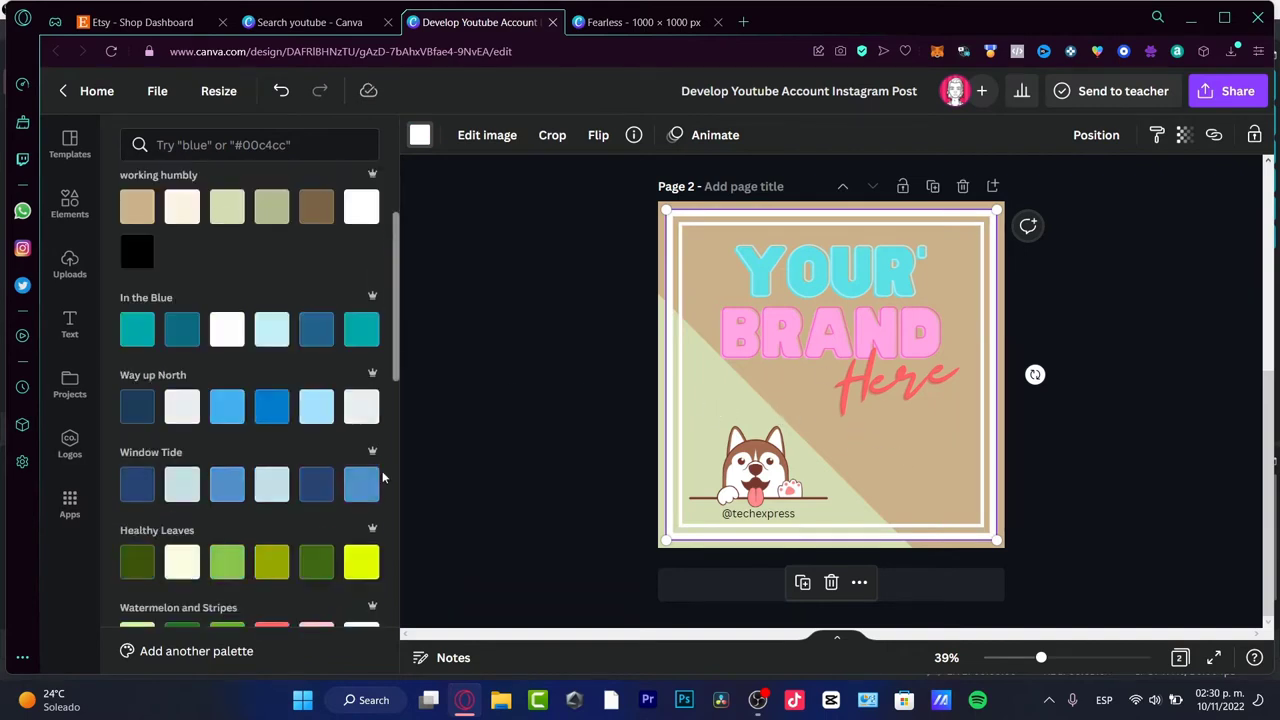
pyautogui.click(271, 300)
pyautogui.click(316, 300)
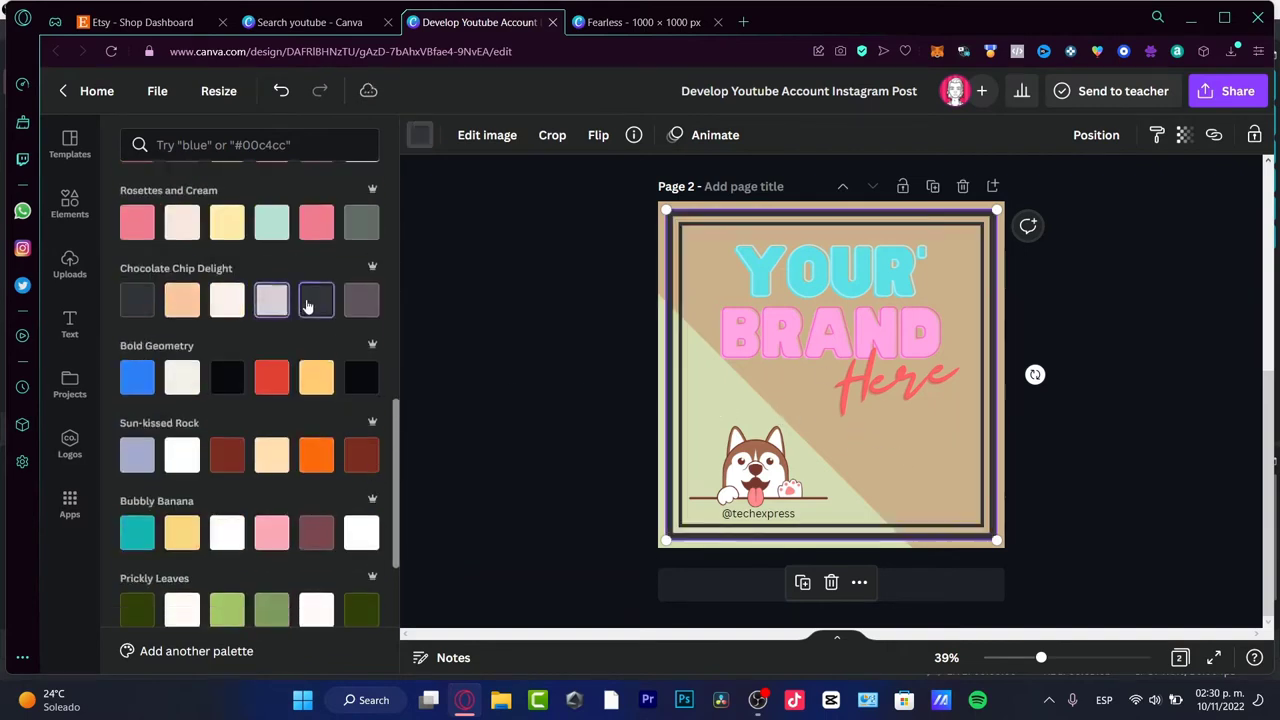
pyautogui.click(181, 308)
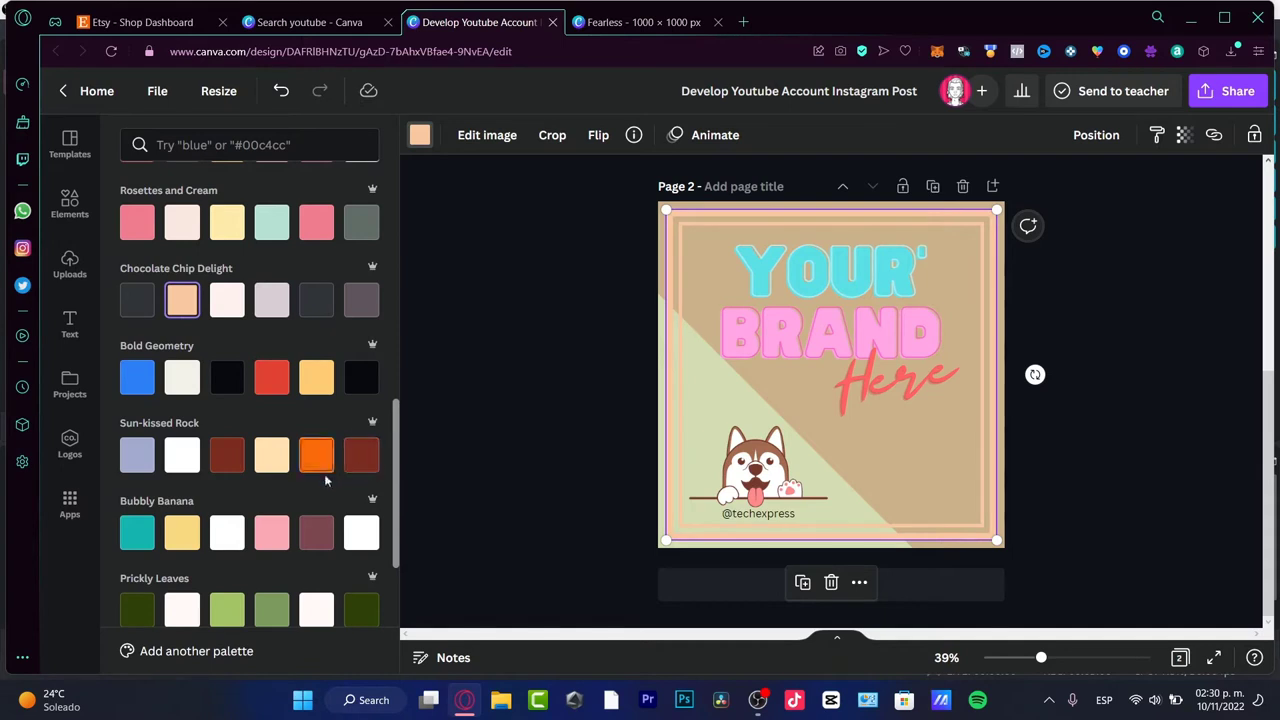
pyautogui.click(226, 455)
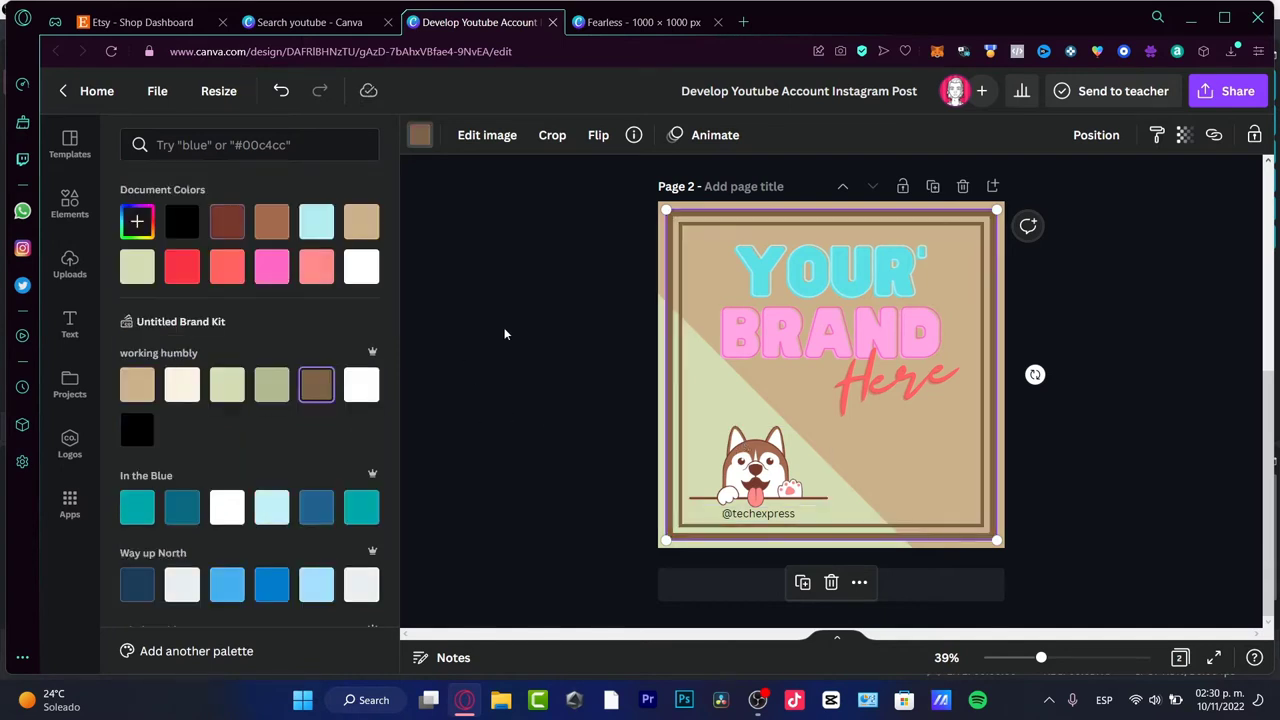
pyautogui.click(770, 390)
pyautogui.click(1130, 428)
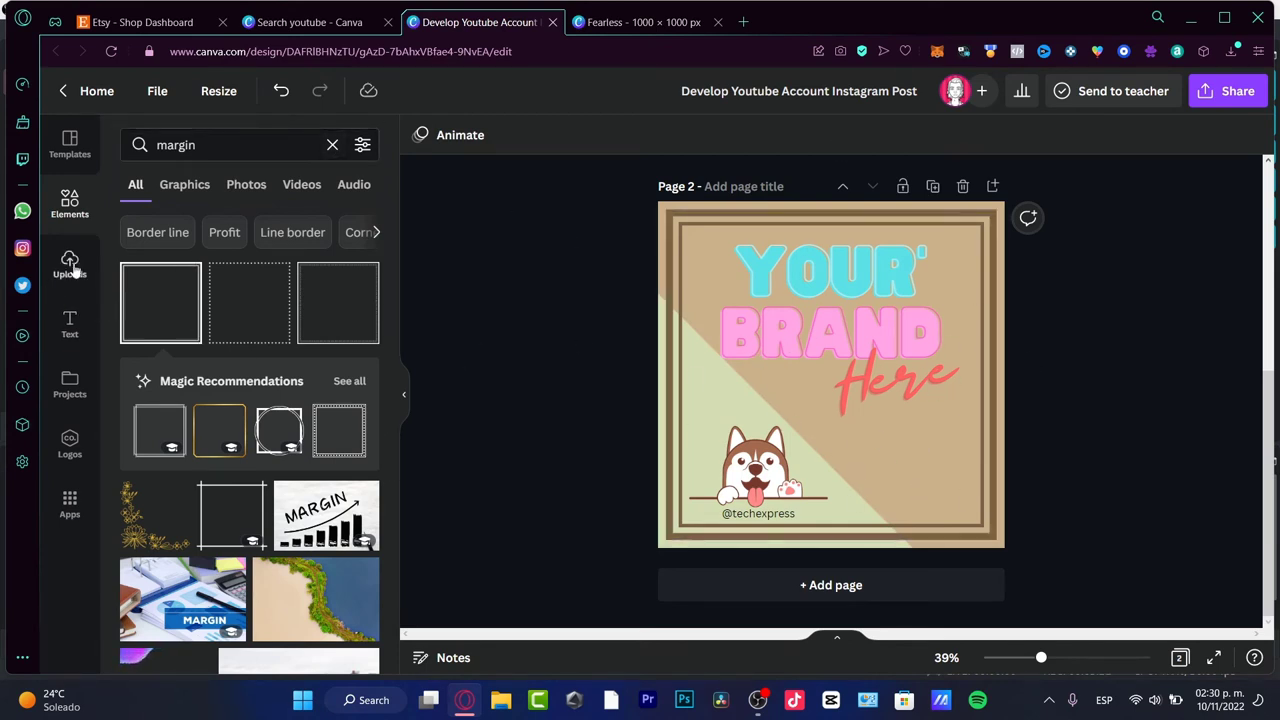
# - Search the text templates for "etsy"
pyautogui.click(225, 145)
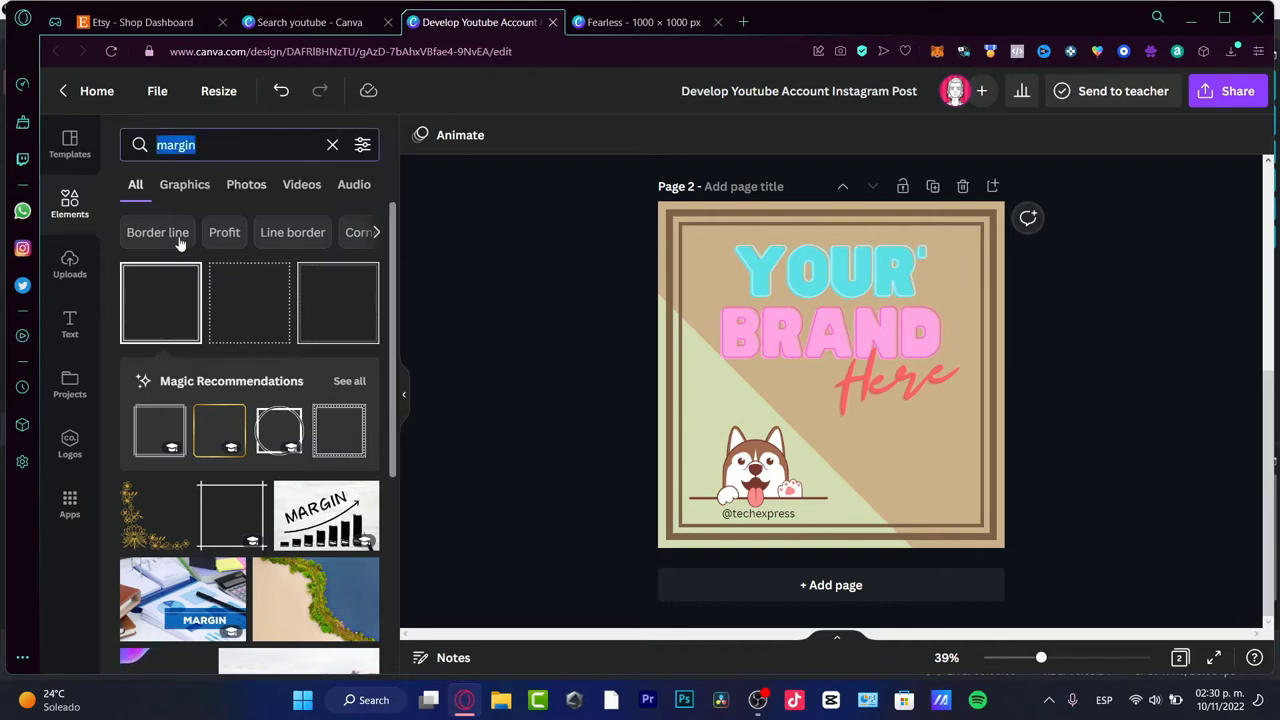
pyautogui.click(70, 322)
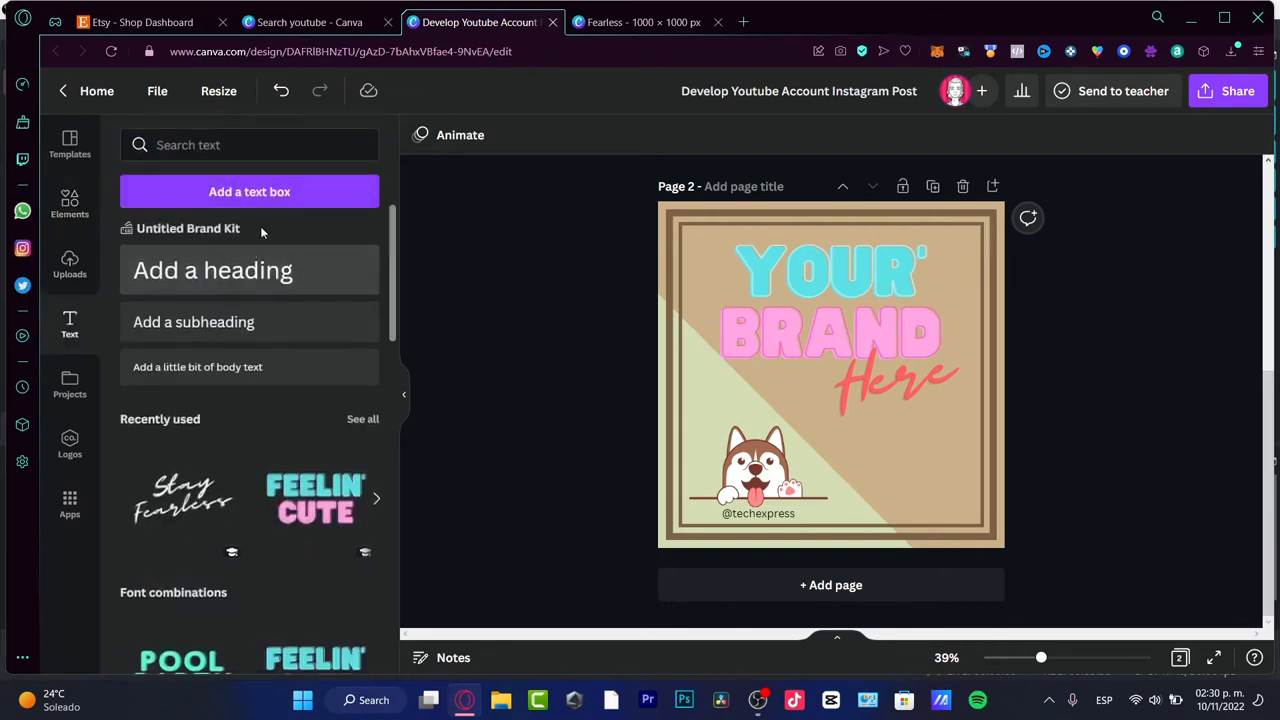
pyautogui.click(284, 147)
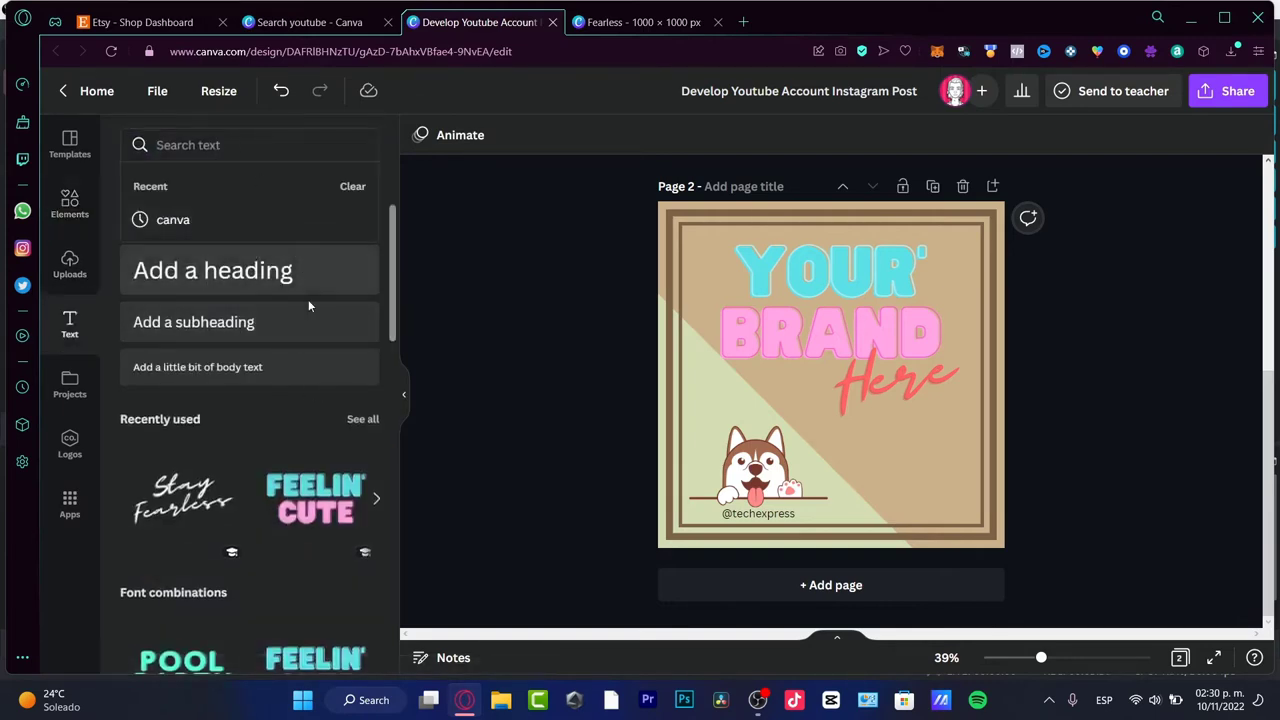
pyautogui.write('etsy')
pyautogui.press('Return')
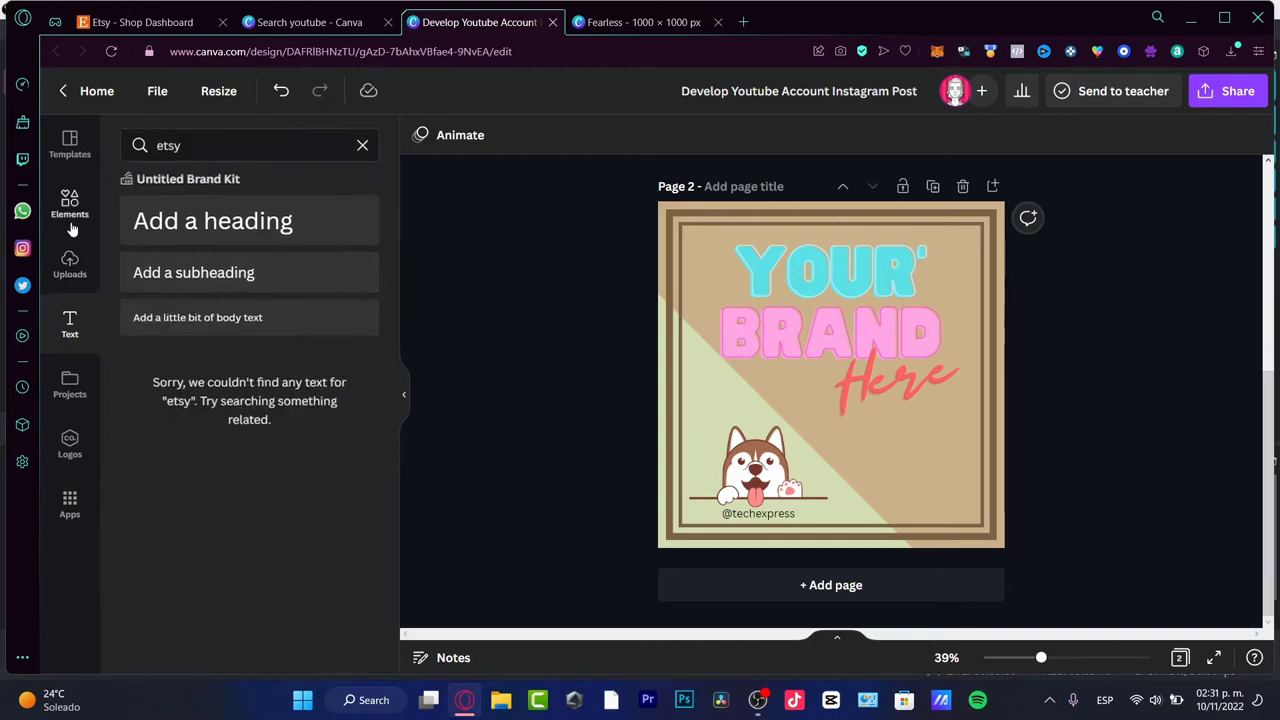
# - Add the outlined letter E from the "etsy" element results, enlarge it to nearly fill the page and centre it
pyautogui.click(70, 205)
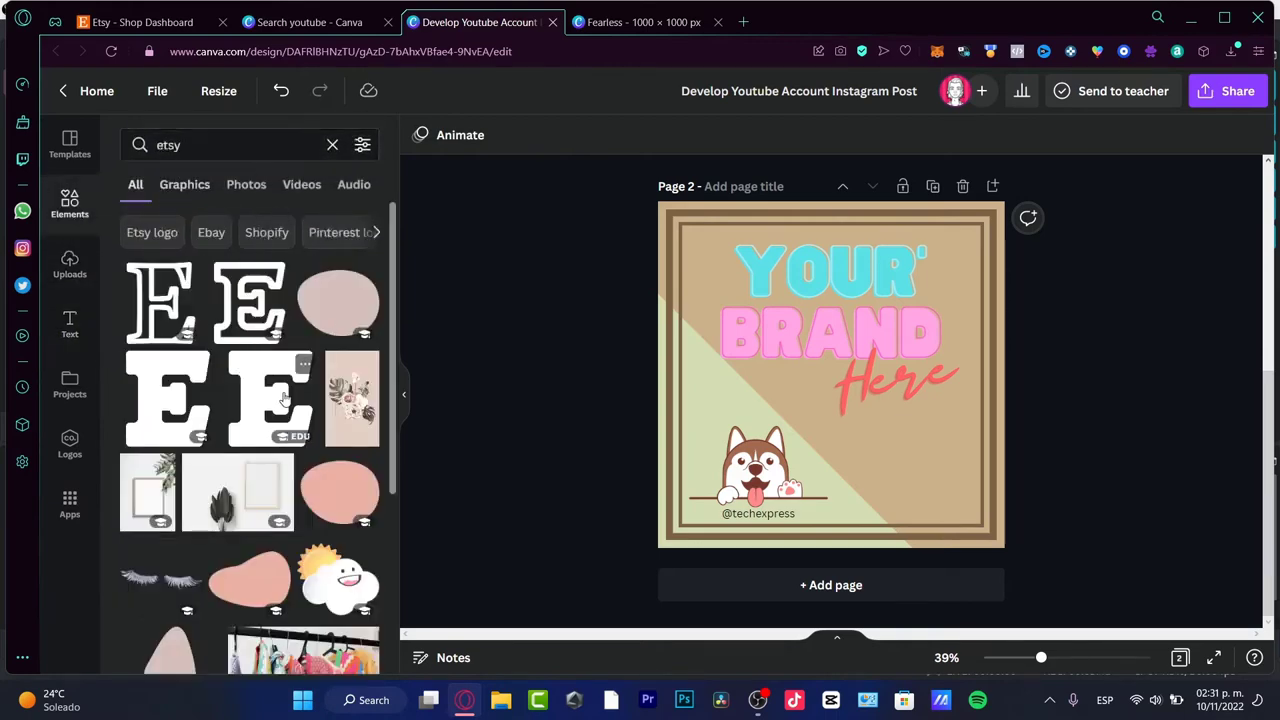
pyautogui.click(152, 293)
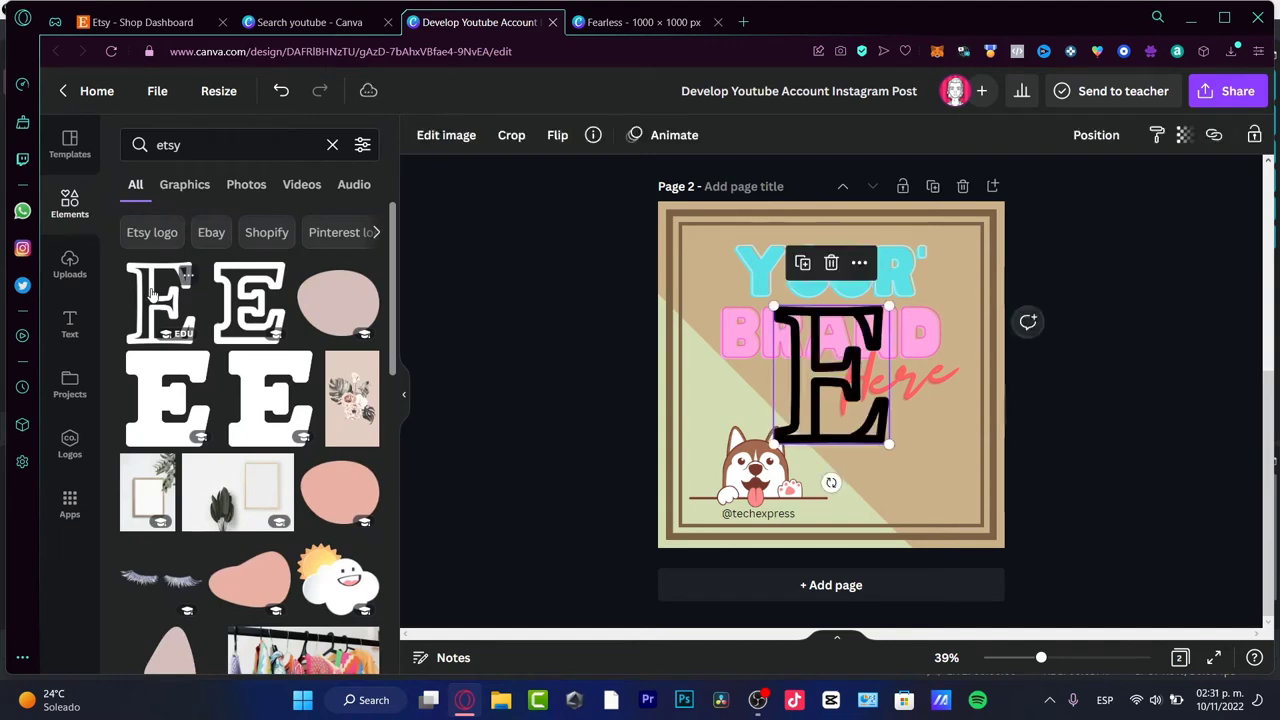
pyautogui.moveTo(830, 400); pyautogui.dragTo(757, 317)
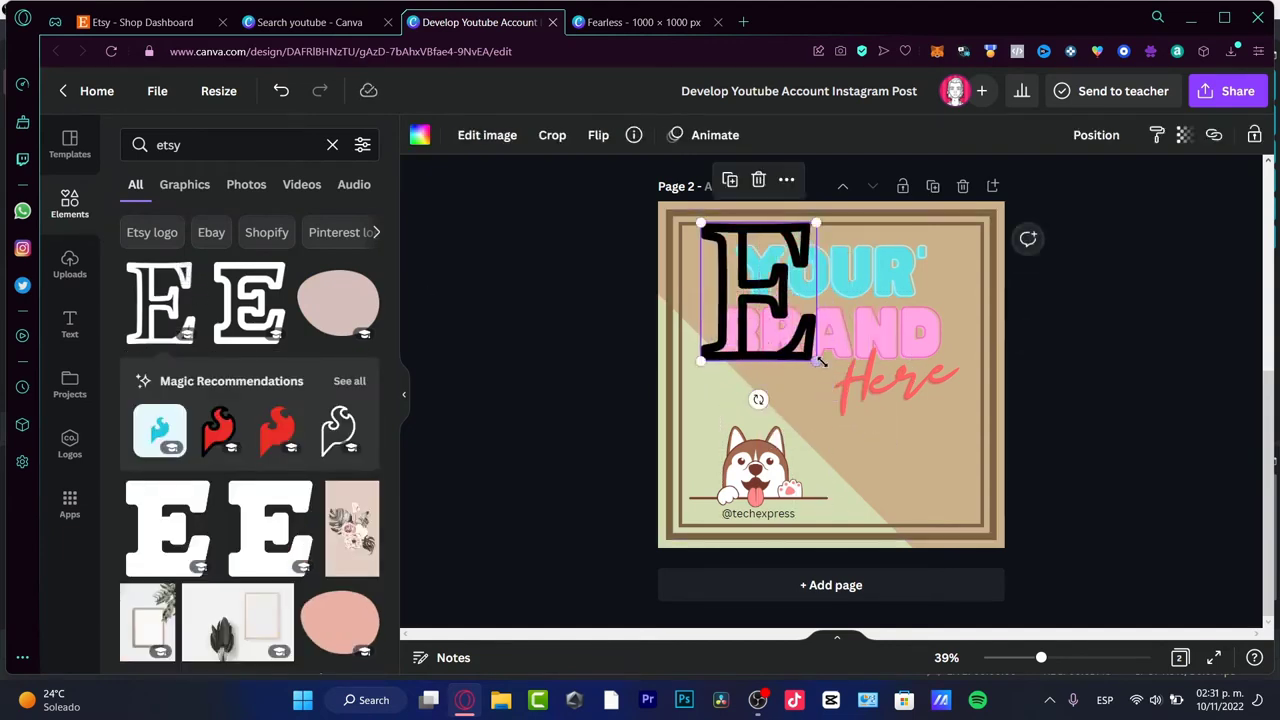
pyautogui.moveTo(820, 362); pyautogui.dragTo(968, 532)
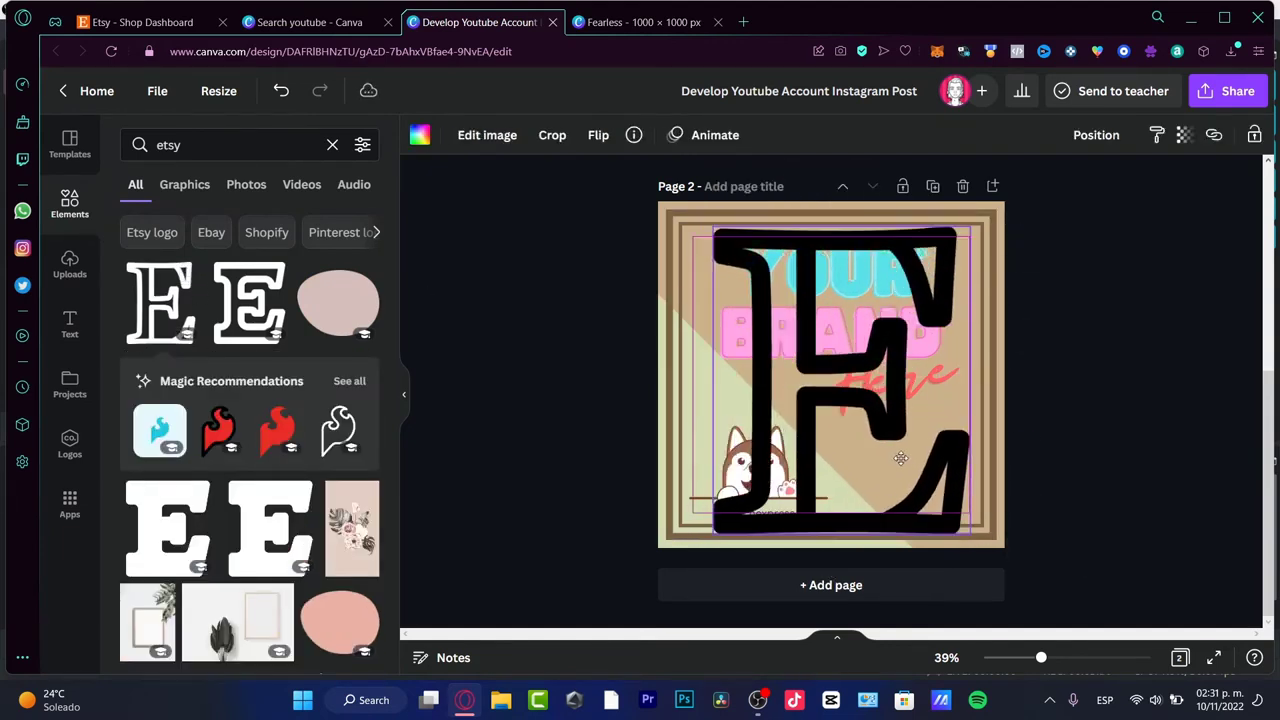
pyautogui.moveTo(900, 458); pyautogui.dragTo(887, 455)
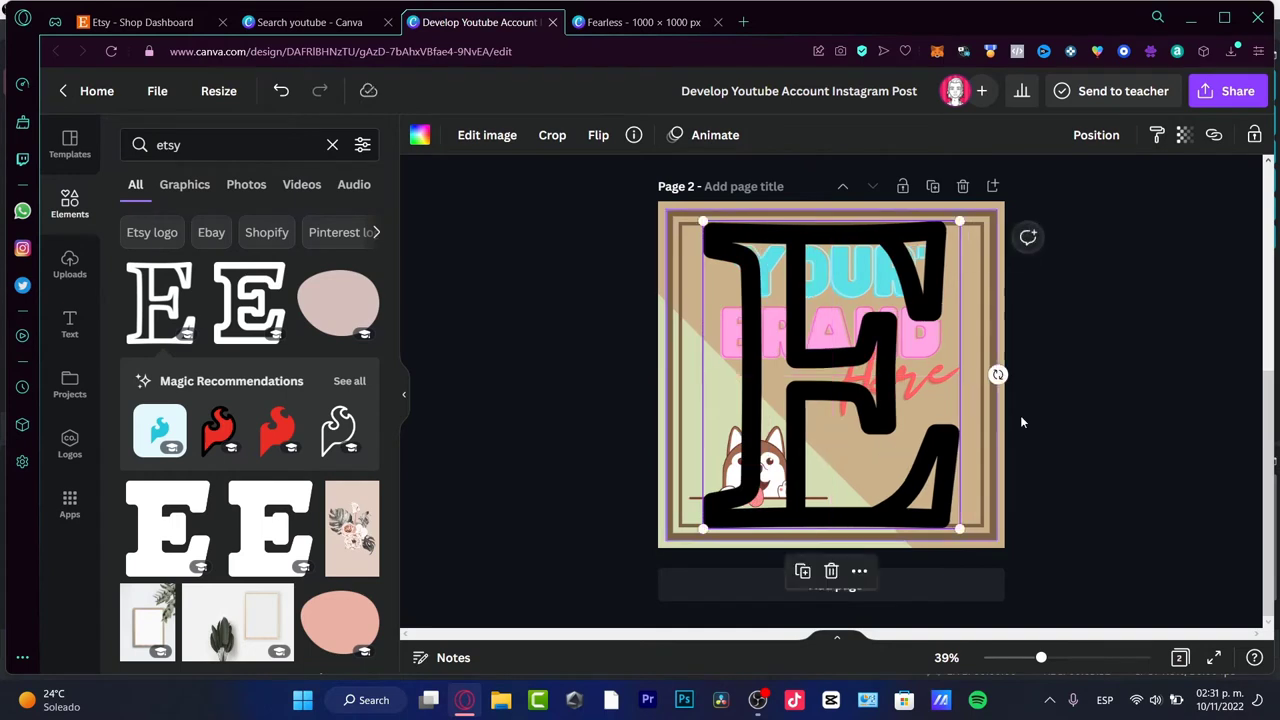
# - Lower the opacity of the large letter E until it is a faint watermark over the design
pyautogui.click(1183, 140)
pyautogui.moveTo(1153, 203); pyautogui.dragTo(1046, 210)
pyautogui.click(810, 388)
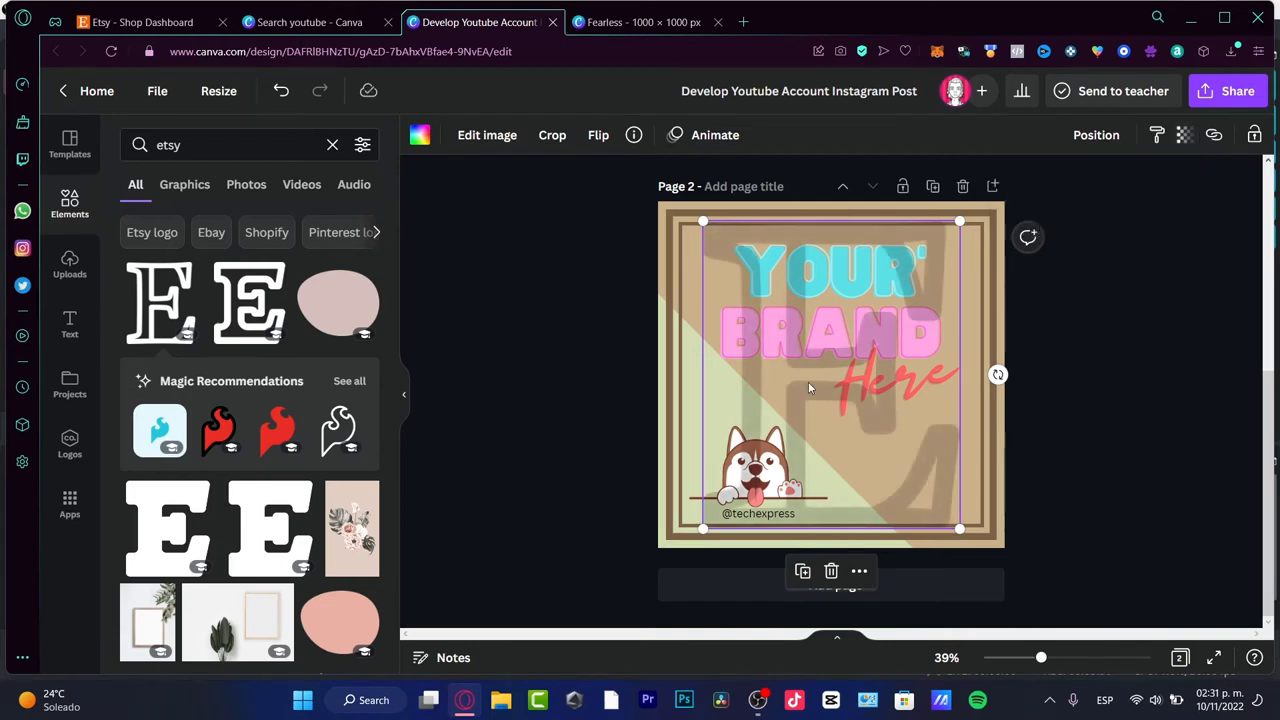
pyautogui.click(498, 398)
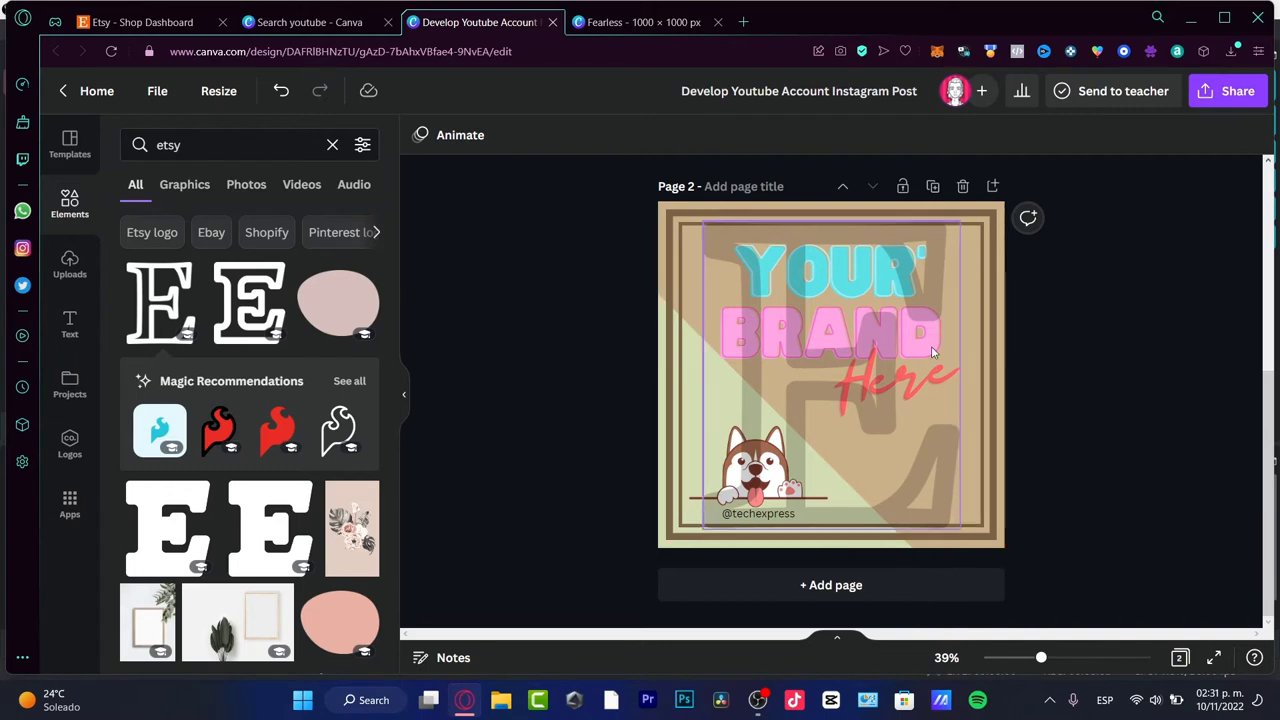
# - Delete the faded letter E and undo the deletion
pyautogui.click(923, 442)
pyautogui.press('Delete')
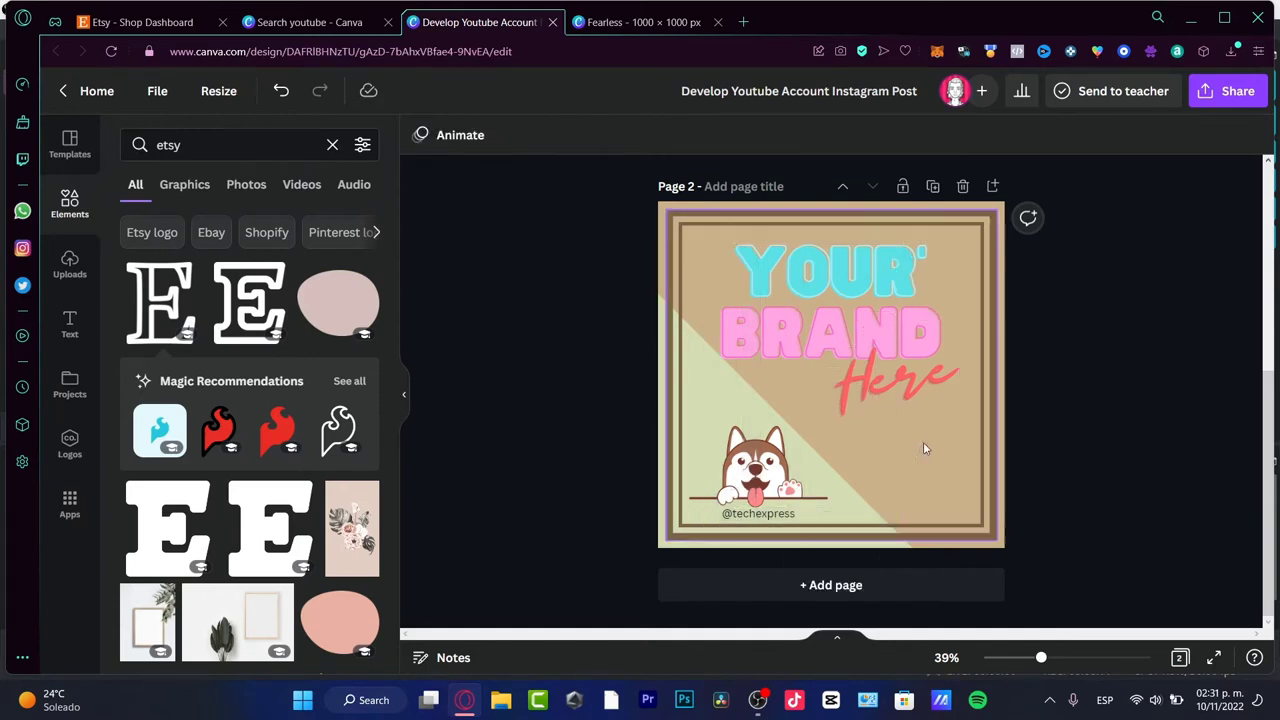
pyautogui.click(845, 275)
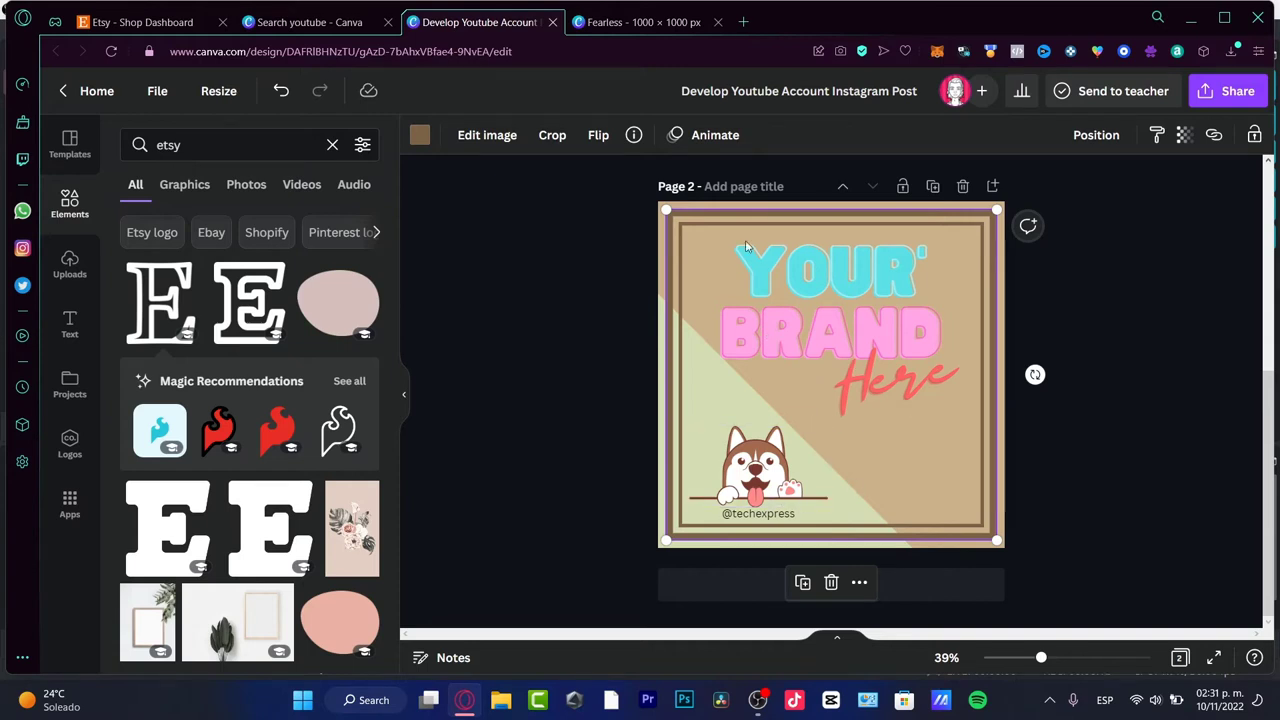
pyautogui.hotkey('ctrl', 'z')
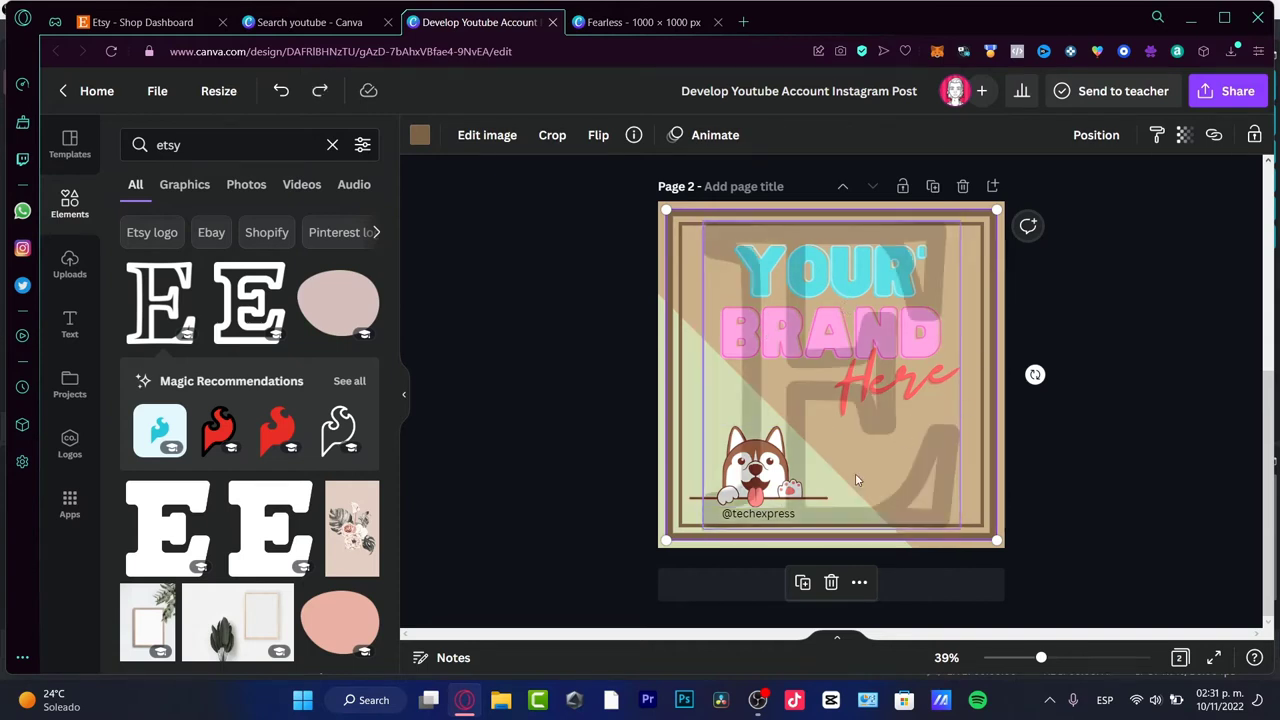
pyautogui.click(1136, 373)
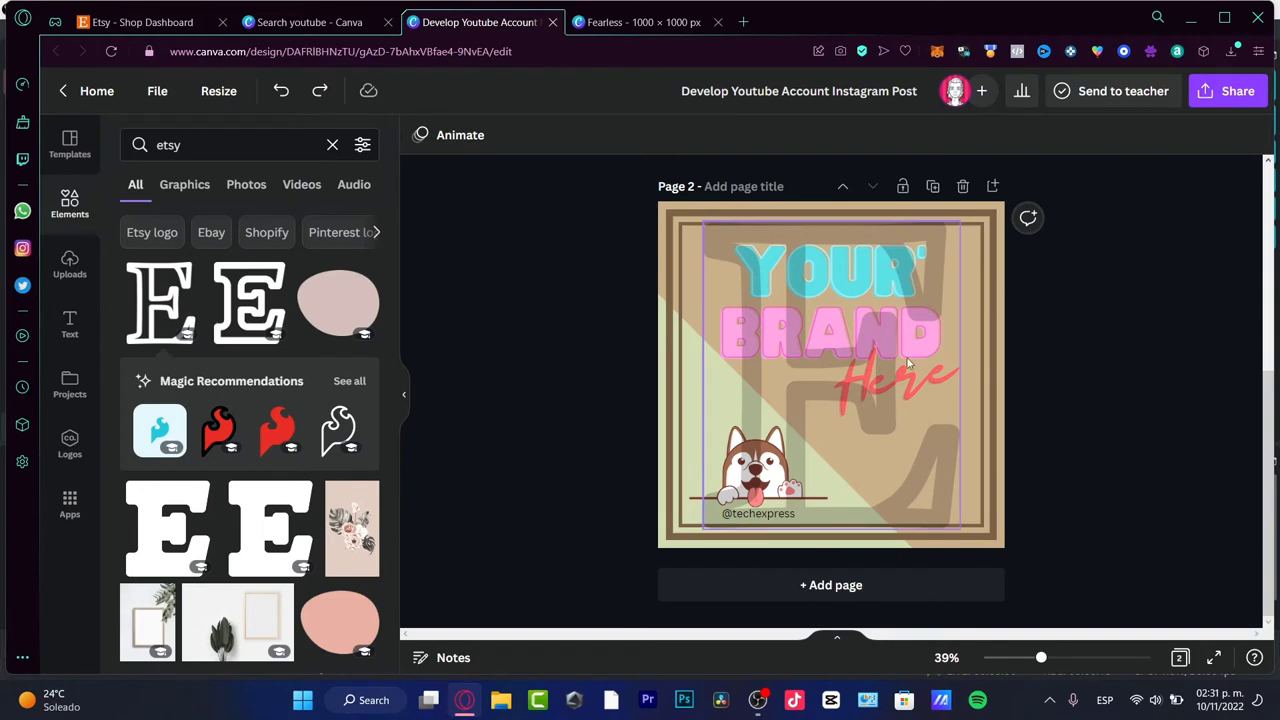
# - Download all pages of the design as PNG at 1,080 × 1,080 px
pyautogui.click(1233, 94)
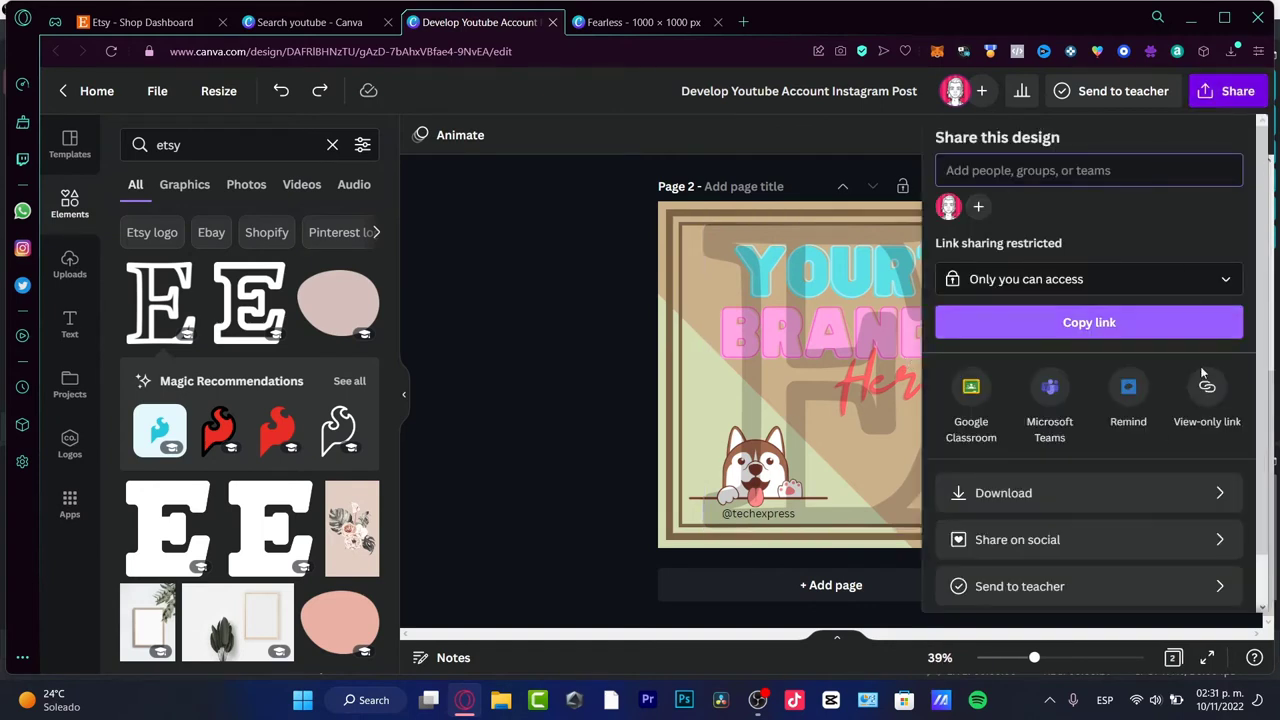
pyautogui.click(1111, 492)
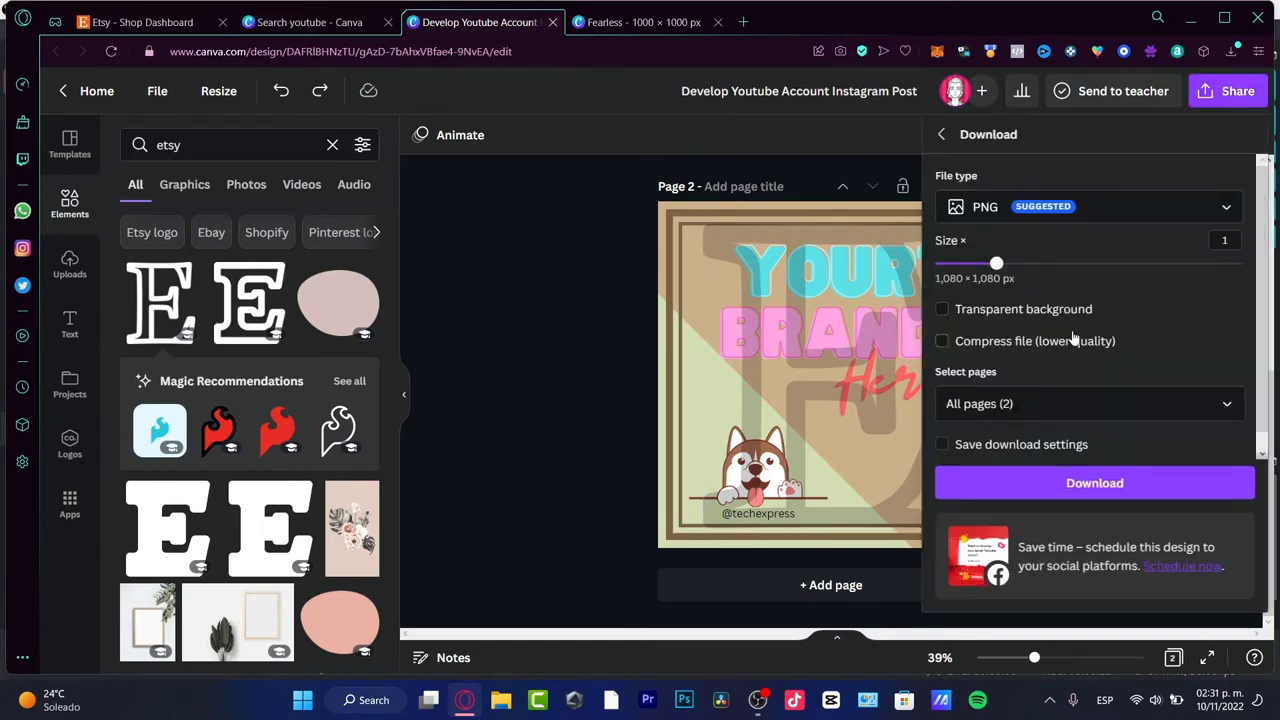
pyautogui.click(1050, 483)
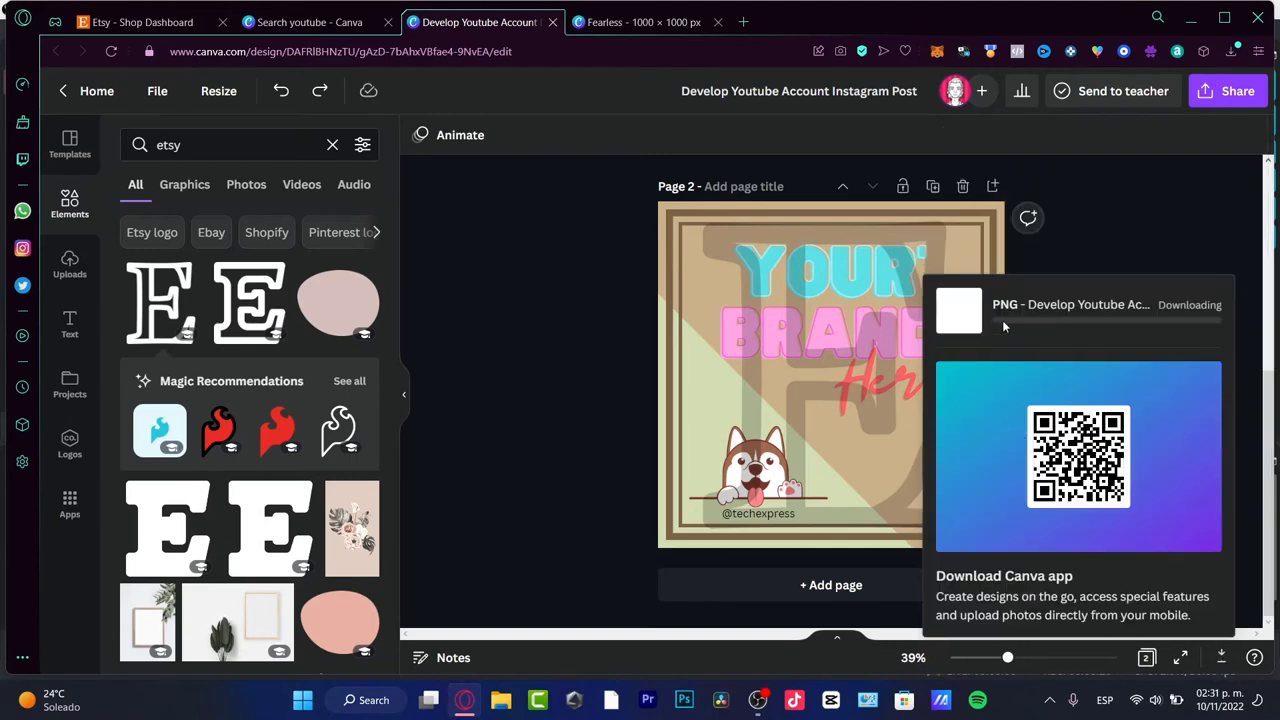
pyautogui.click(1152, 228)
# - Delete the blank page 1 and download the remaining branded page as a PNG
pyautogui.scroll(4, 1086, 572)
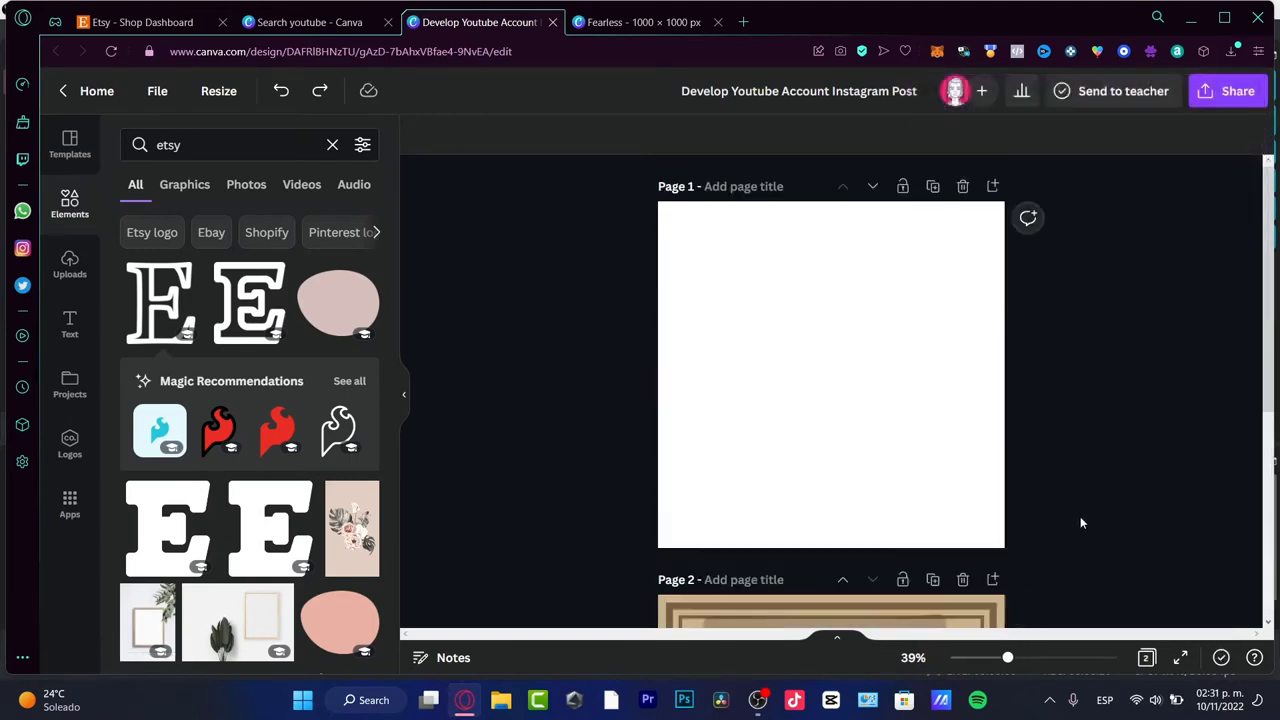
pyautogui.click(963, 187)
pyautogui.click(1228, 91)
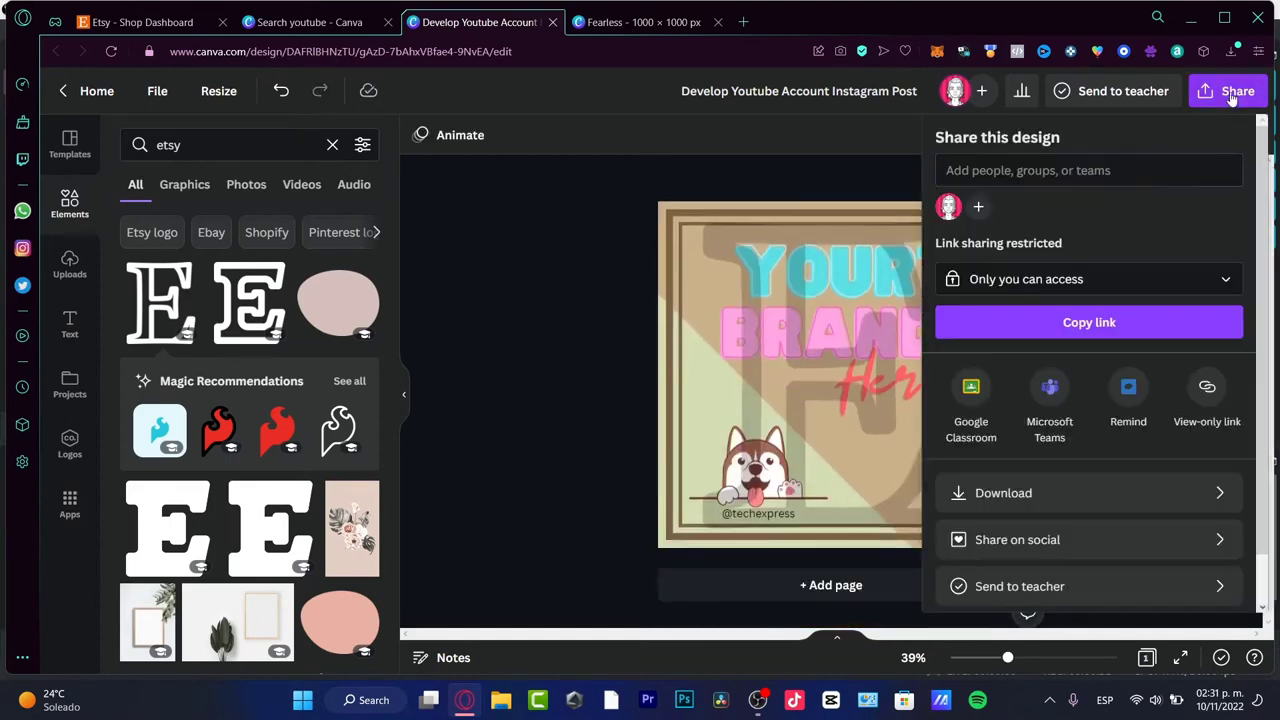
pyautogui.click(1073, 476)
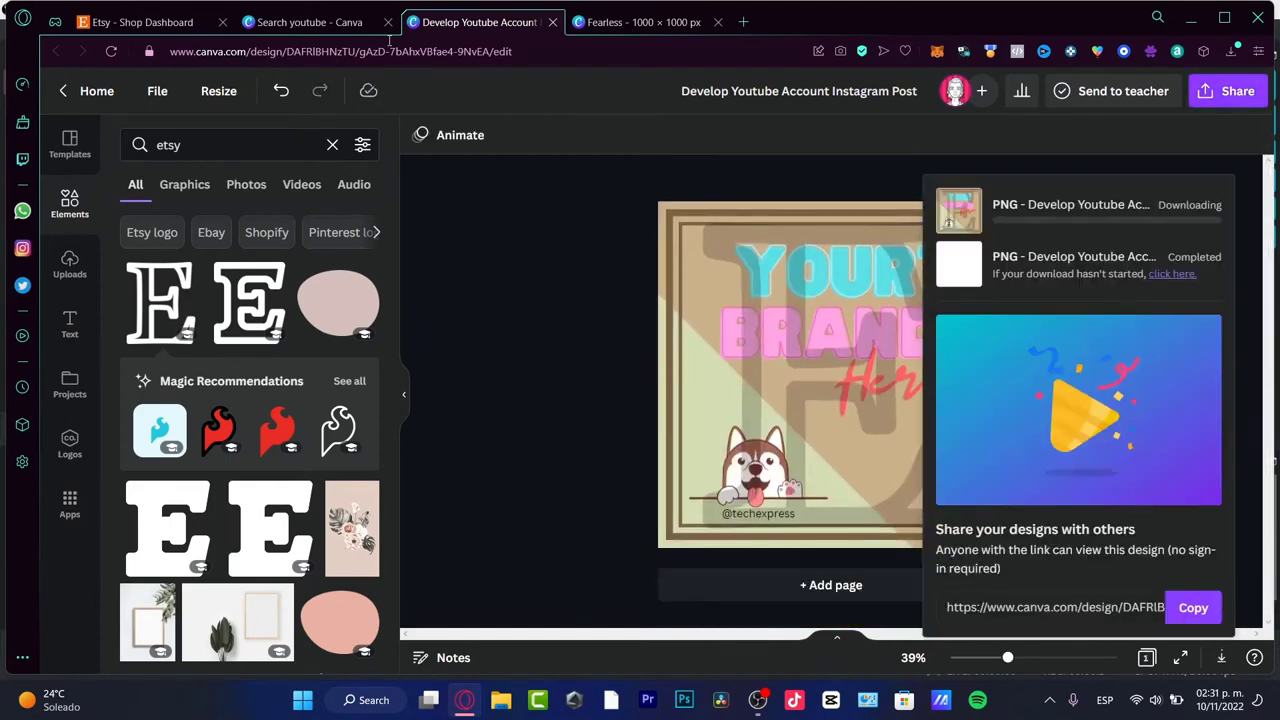
# - Switch to the Etsy Shop Manager dashboard
pyautogui.click(140, 22)
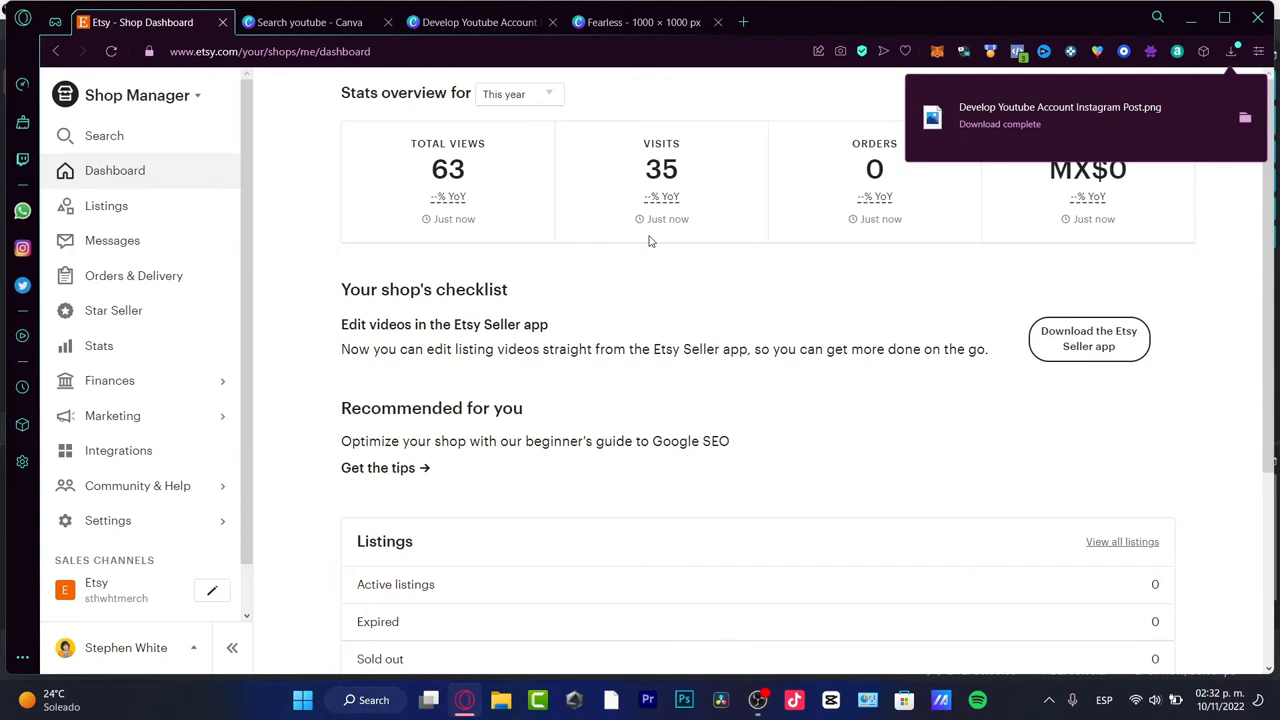
# - Start a new Etsy listing and upload the downloaded branded PNG as its primary photo
pyautogui.click(132, 212)
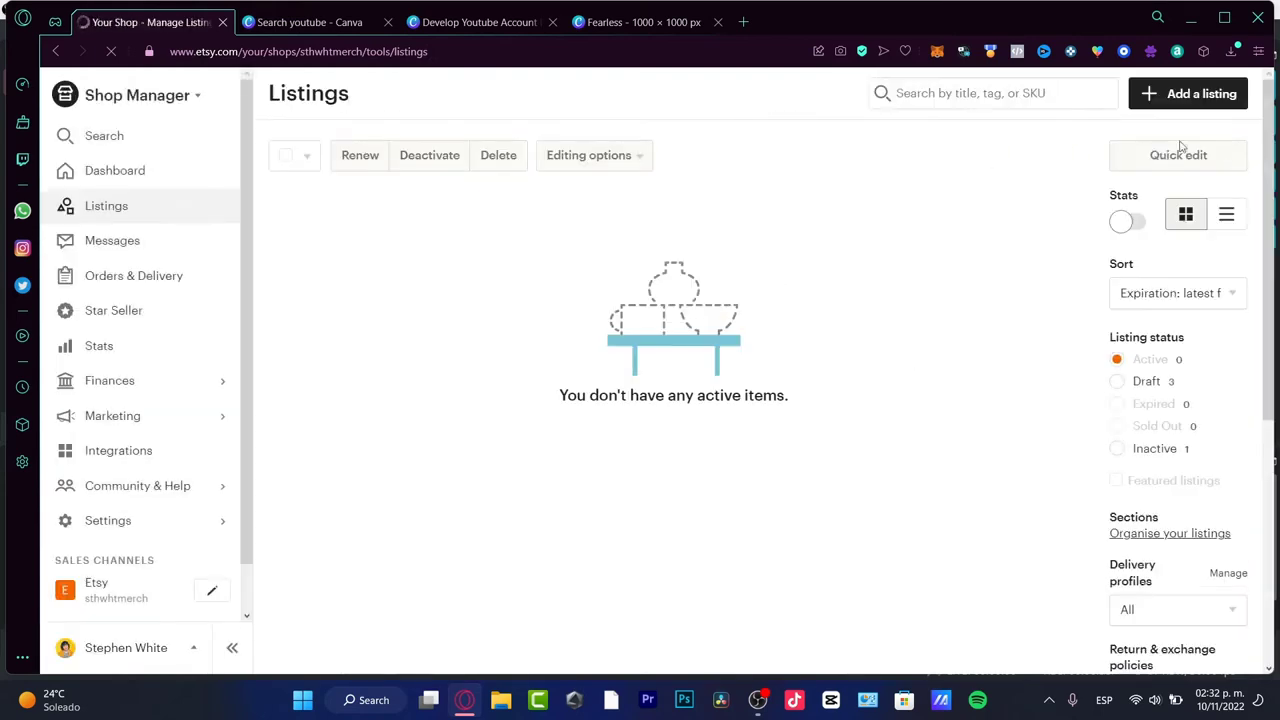
pyautogui.click(1224, 98)
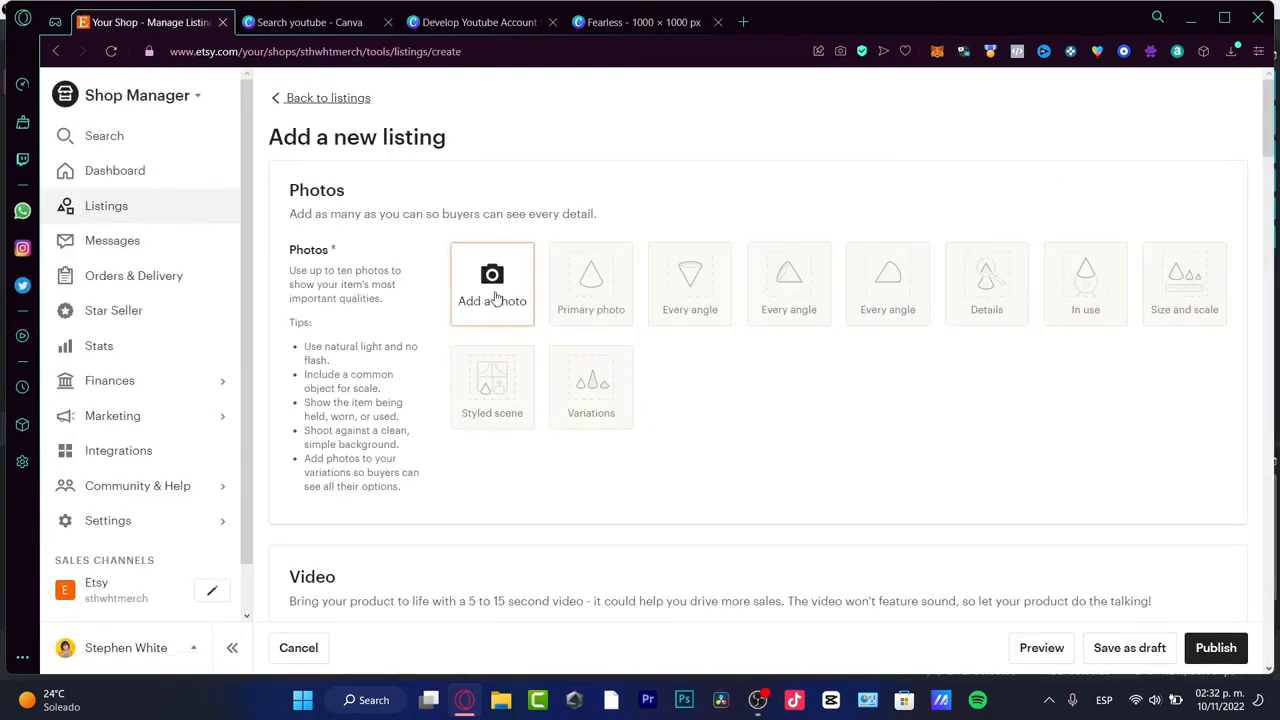
pyautogui.click(496, 298)
pyautogui.doubleClick(530, 362)
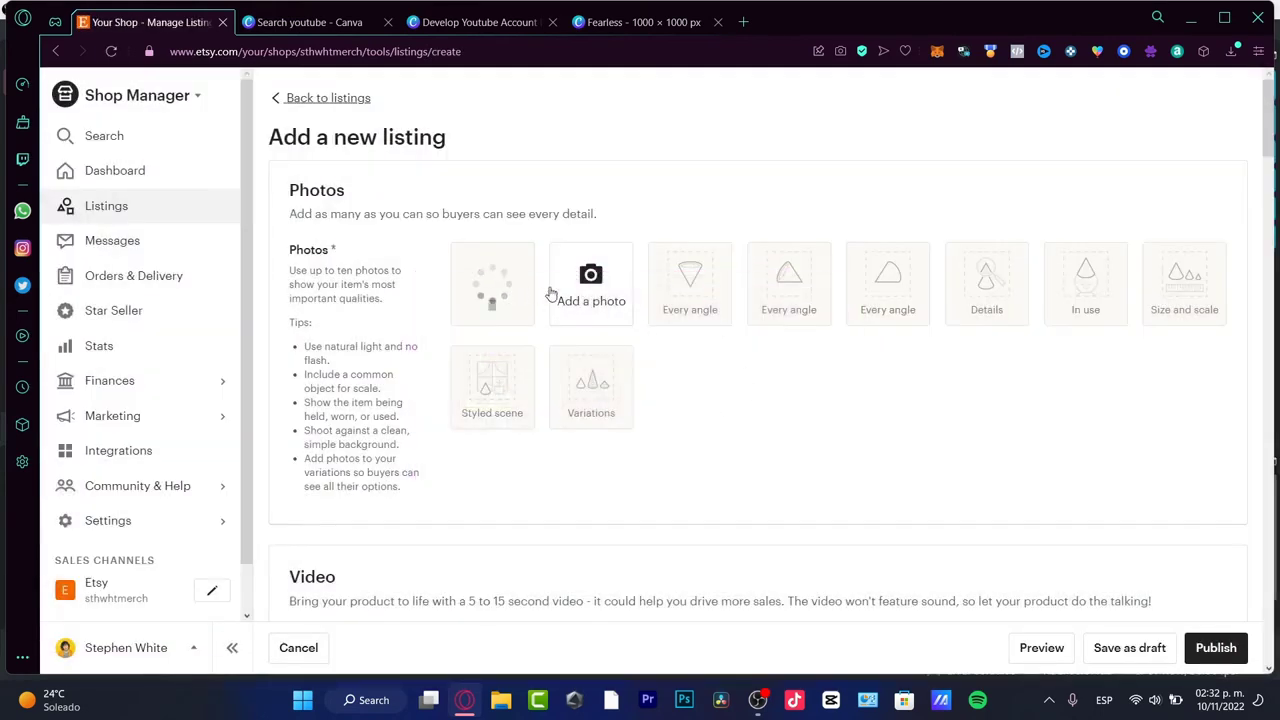
# - Adjust the listing thumbnail by shifting the image downward so its upper border is in frame, and save it
pyautogui.scroll(-3, 870, 545)
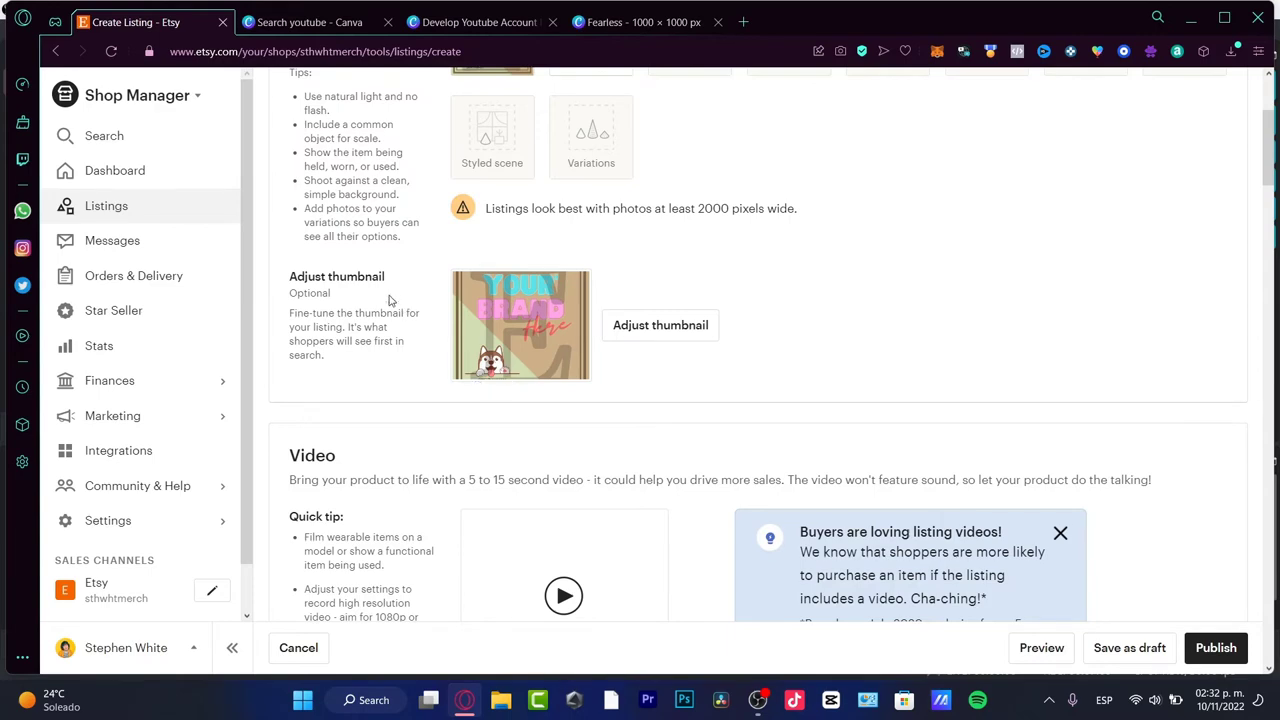
pyautogui.click(636, 319)
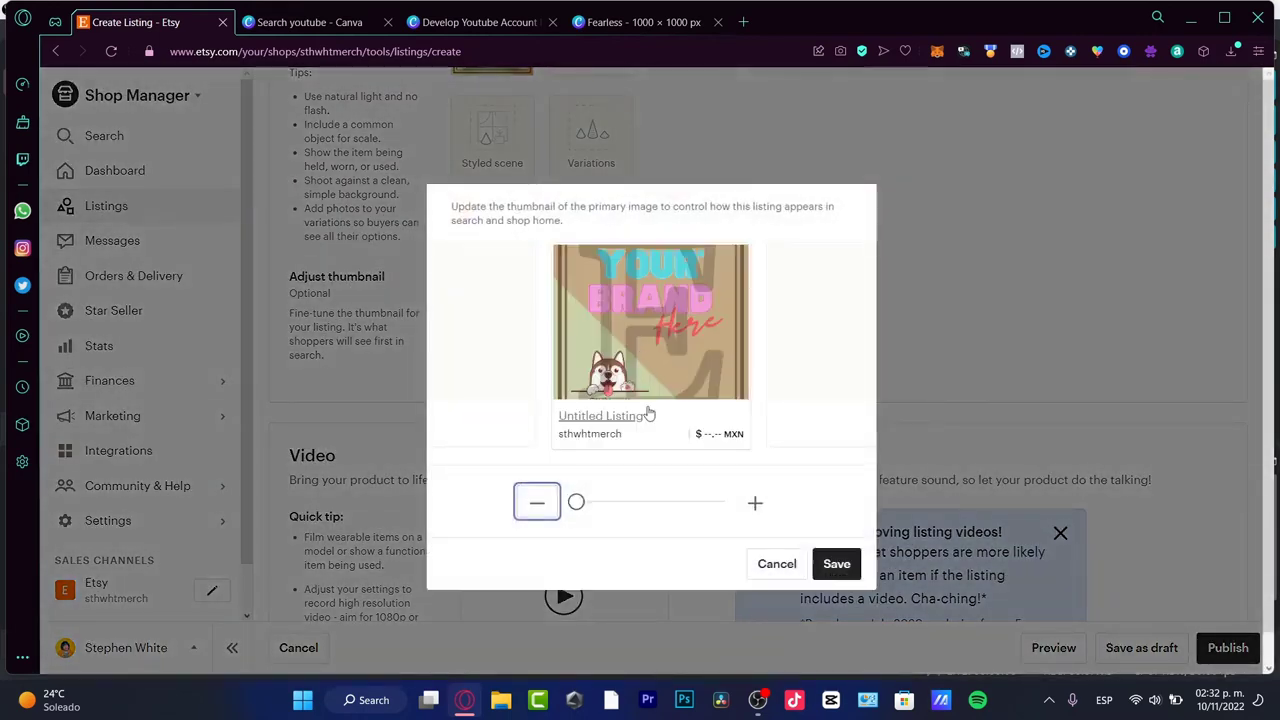
pyautogui.moveTo(576, 505); pyautogui.dragTo(486, 477)
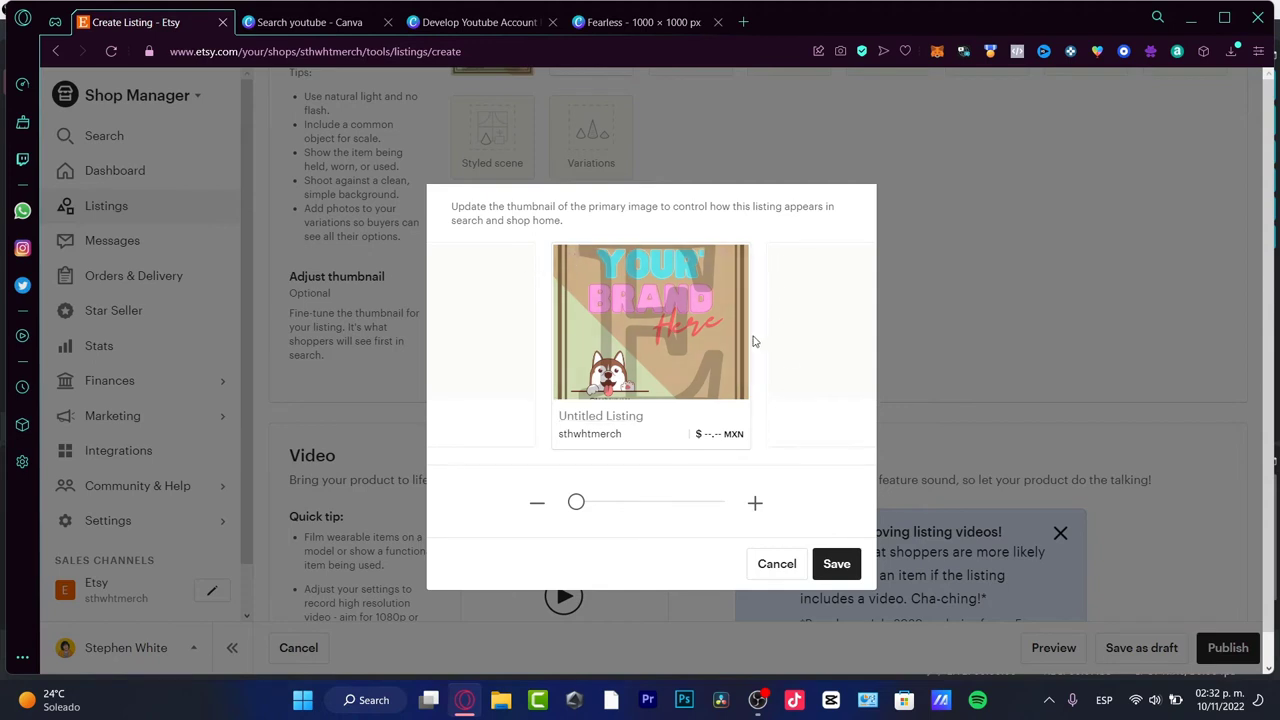
pyautogui.moveTo(745, 342); pyautogui.dragTo(710, 360)
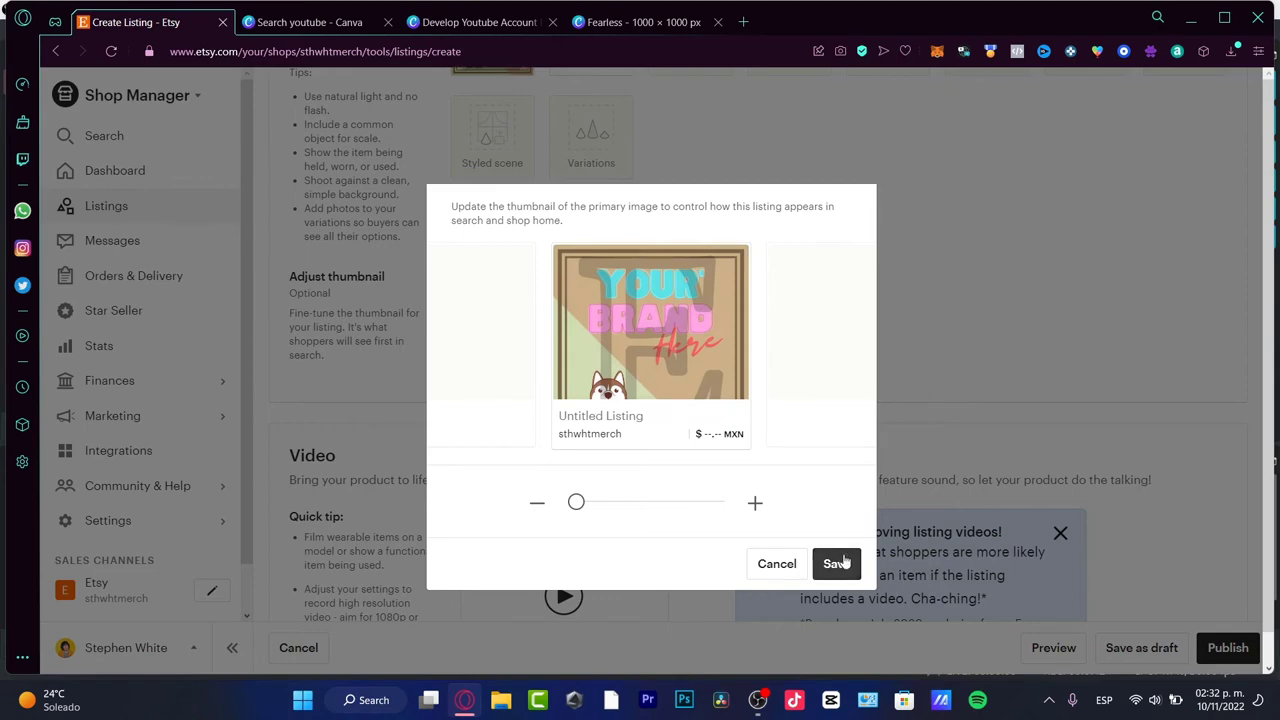
pyautogui.click(836, 563)
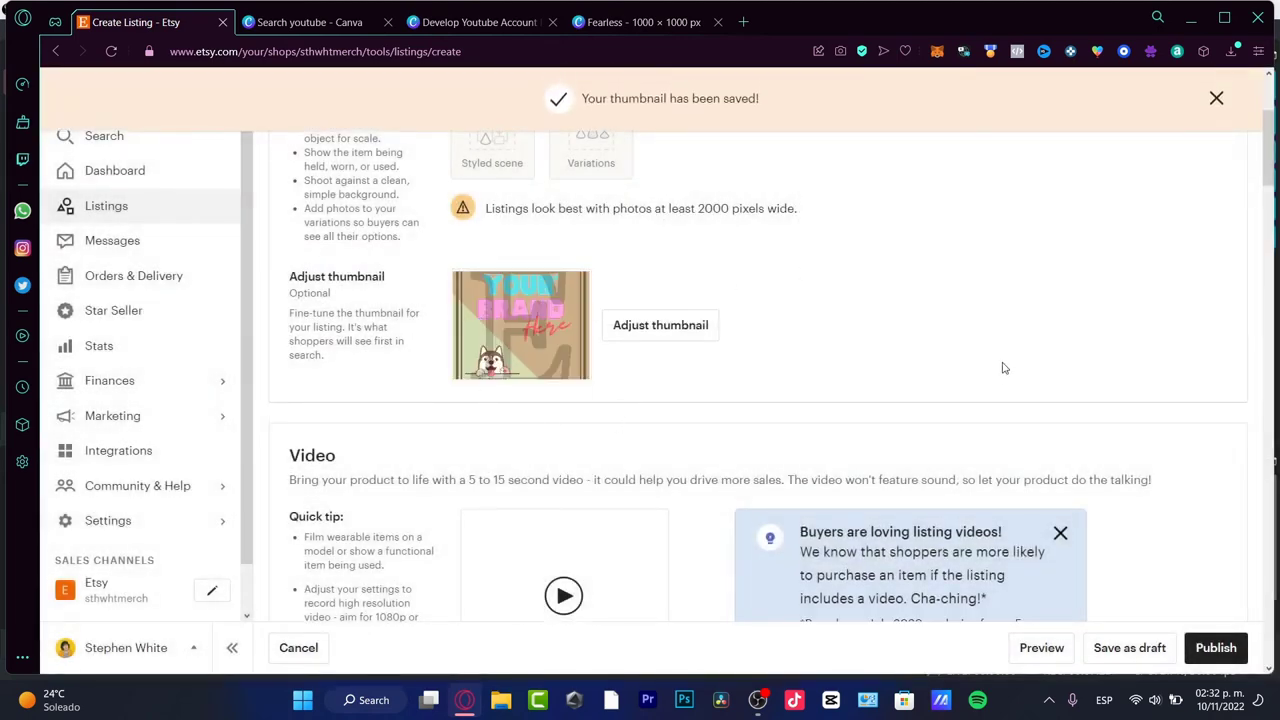
# - Go through the rest of the listing form and try to save the listing as a draft
pyautogui.scroll(-5, 1002, 366)
pyautogui.scroll(-10, 585, 462)
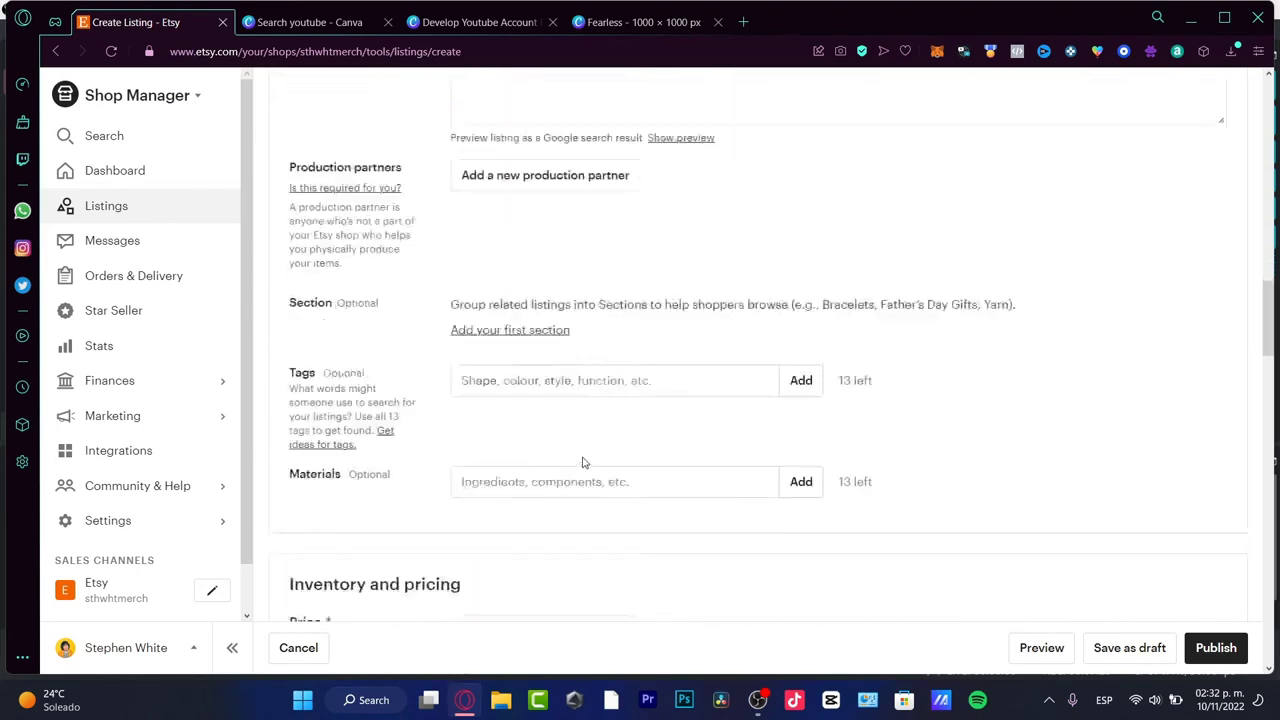
pyautogui.scroll(-12, 585, 462)
pyautogui.click(1130, 648)
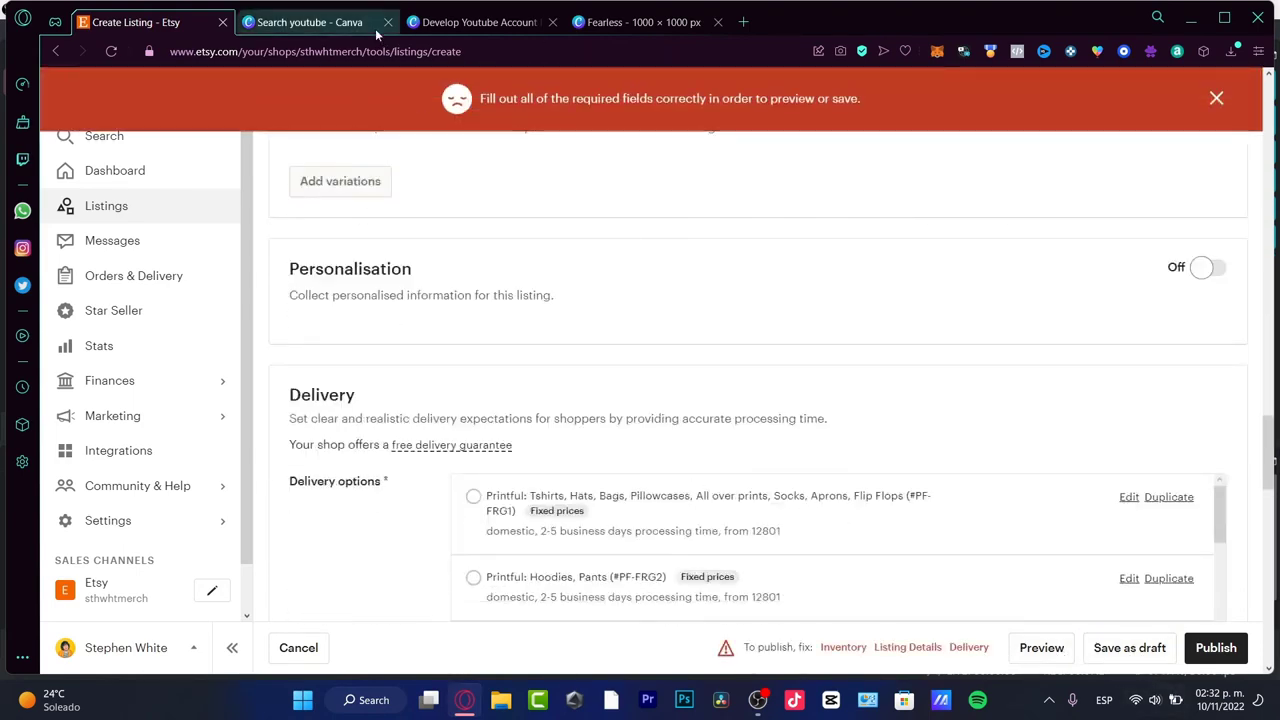
# - Switch back to the Canva Instagram post design and add a new blank page after page 1
pyautogui.click(467, 22)
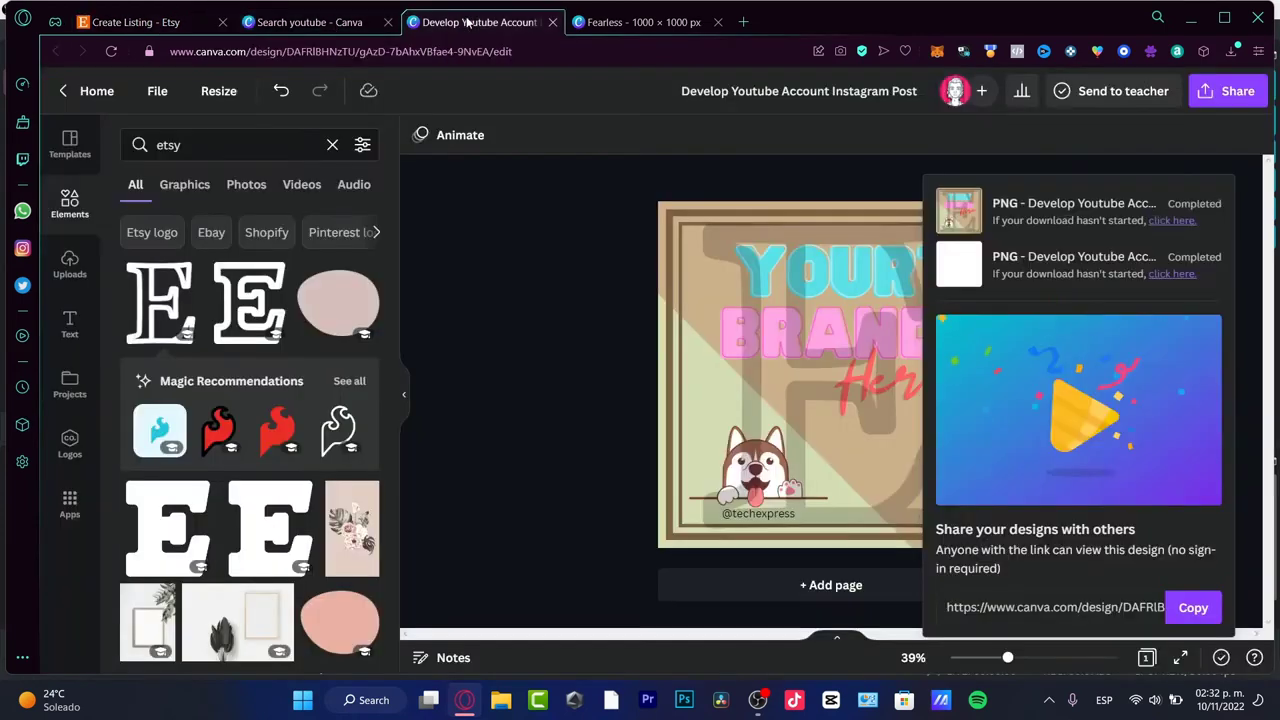
pyautogui.click(614, 267)
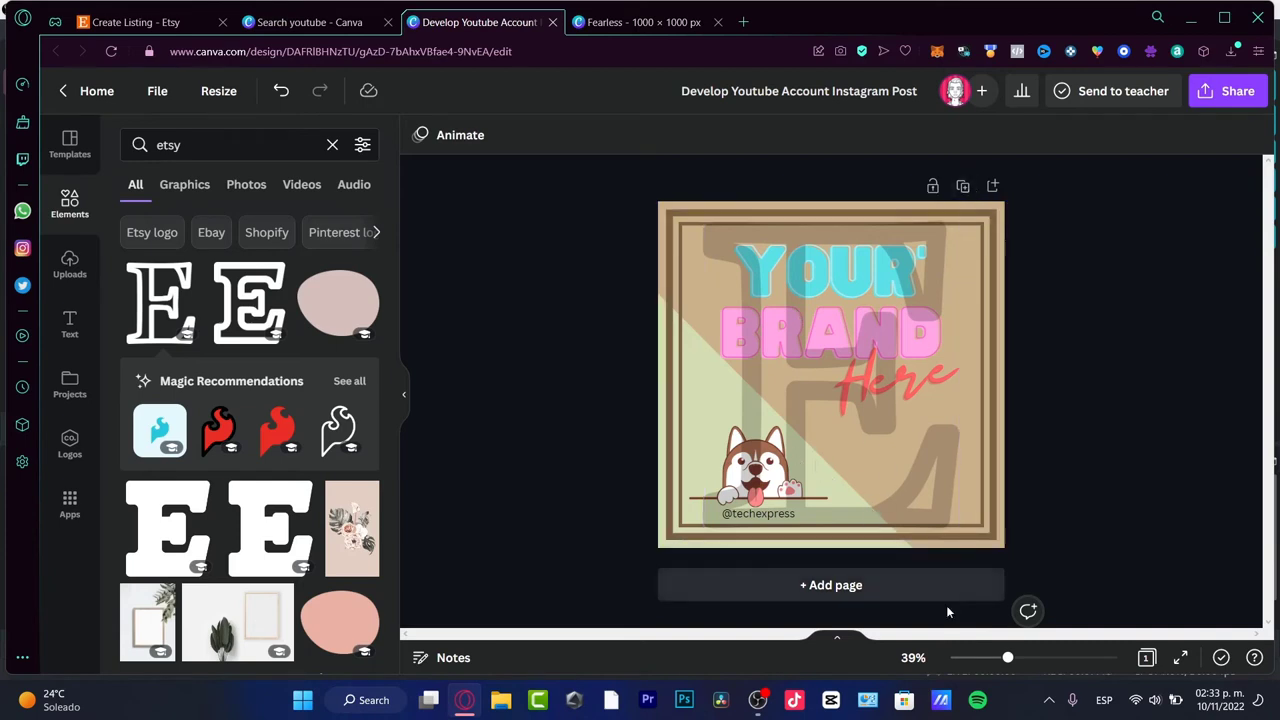
pyautogui.click(846, 586)
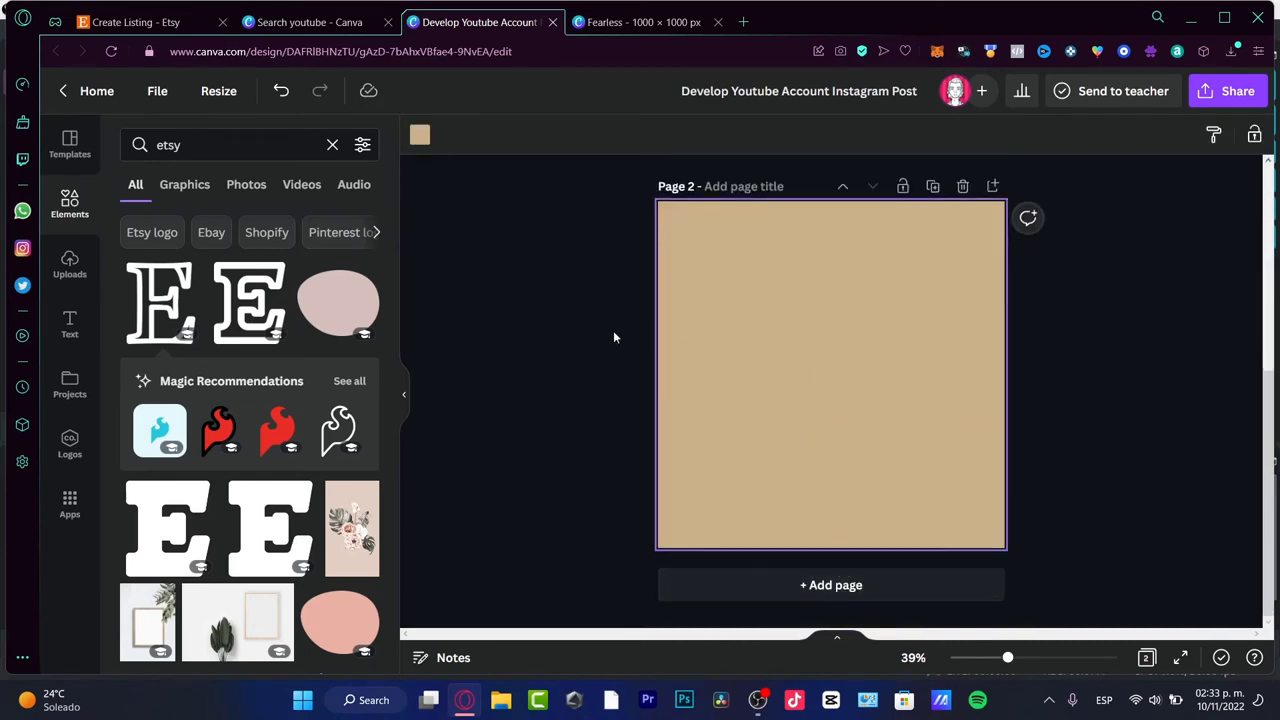
# - Search the templates for "instagram ads" and apply the blue and orange Internship Program template to page 2
pyautogui.click(212, 145)
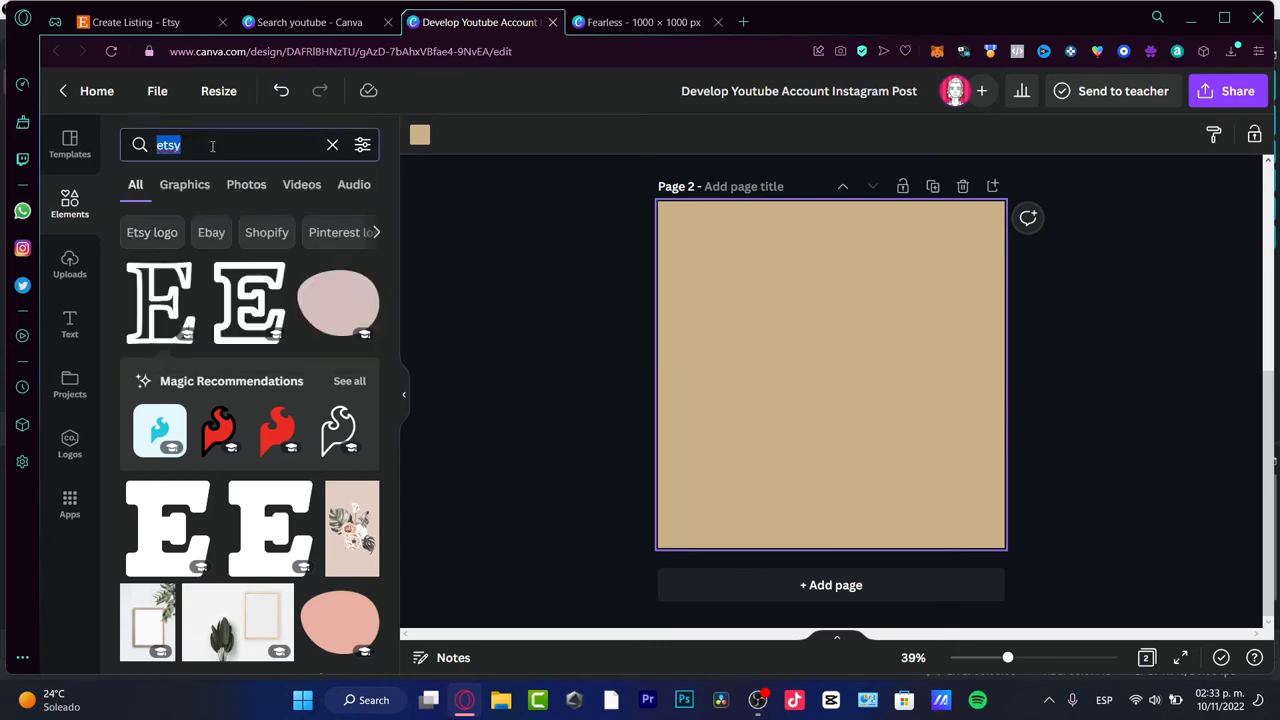
pyautogui.click(72, 143)
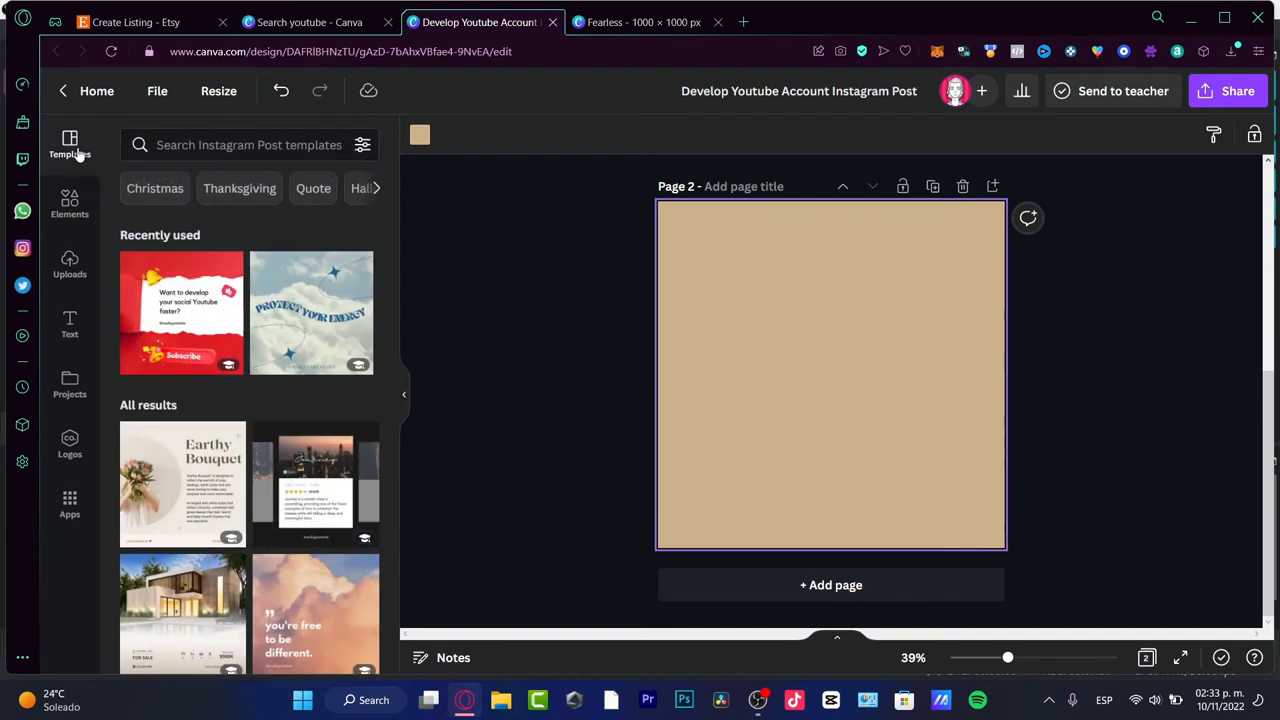
pyautogui.click(263, 157)
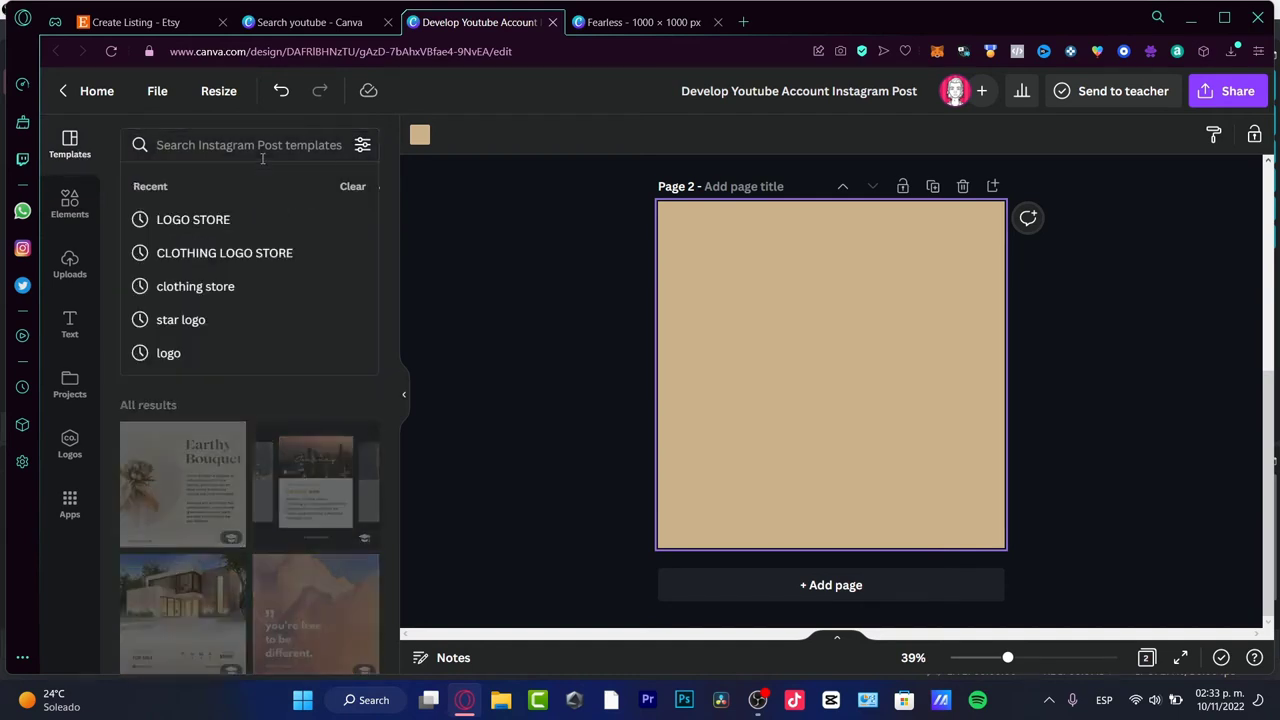
pyautogui.write('insta')
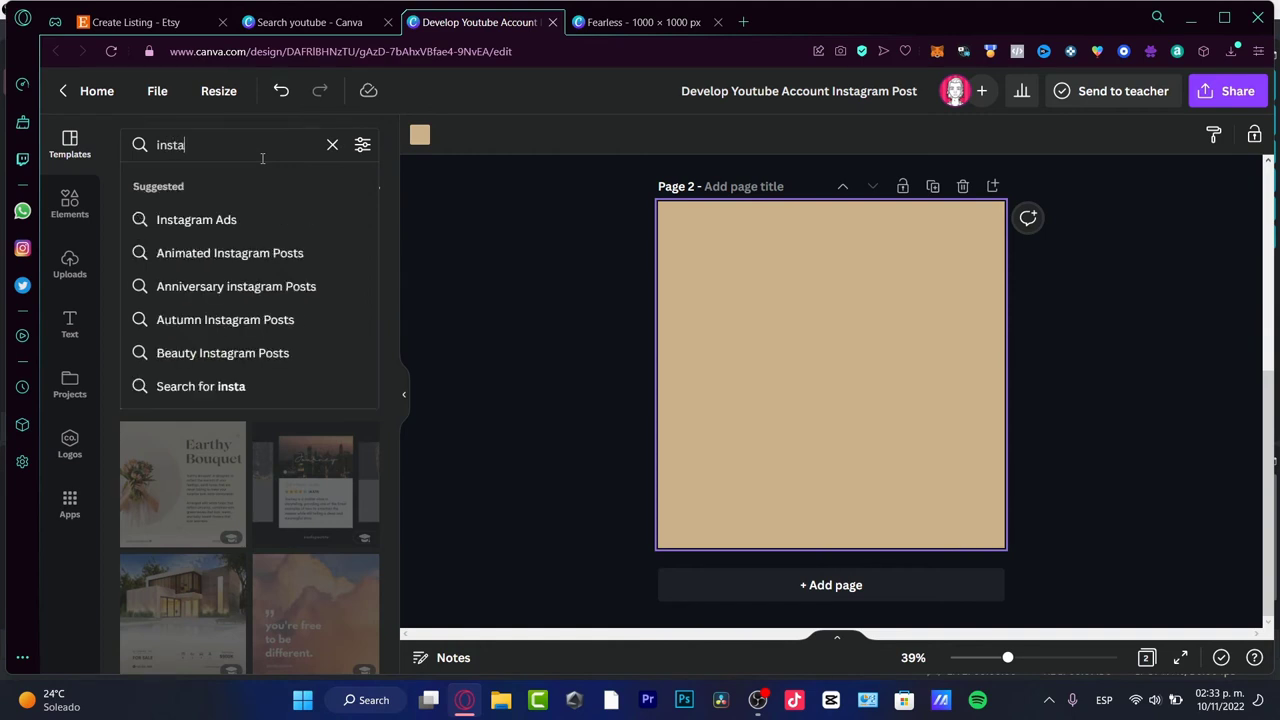
pyautogui.write('gram ads')
pyautogui.press('Return')
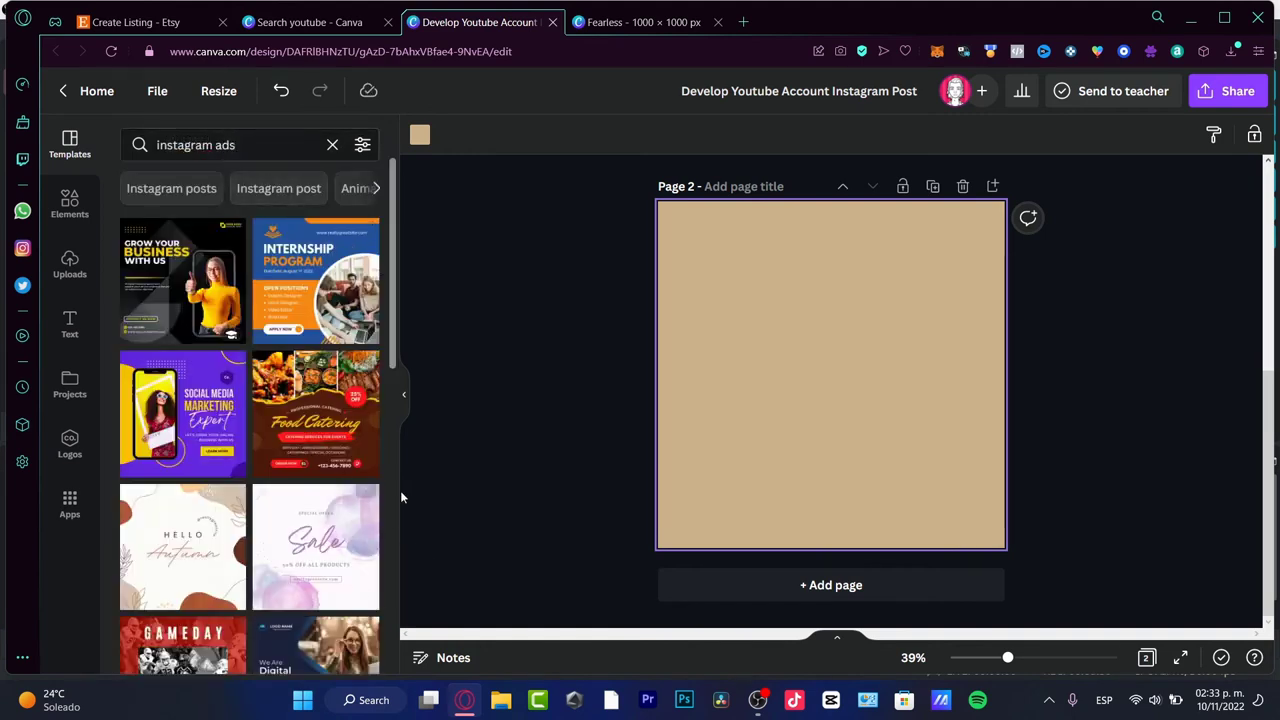
pyautogui.click(312, 280)
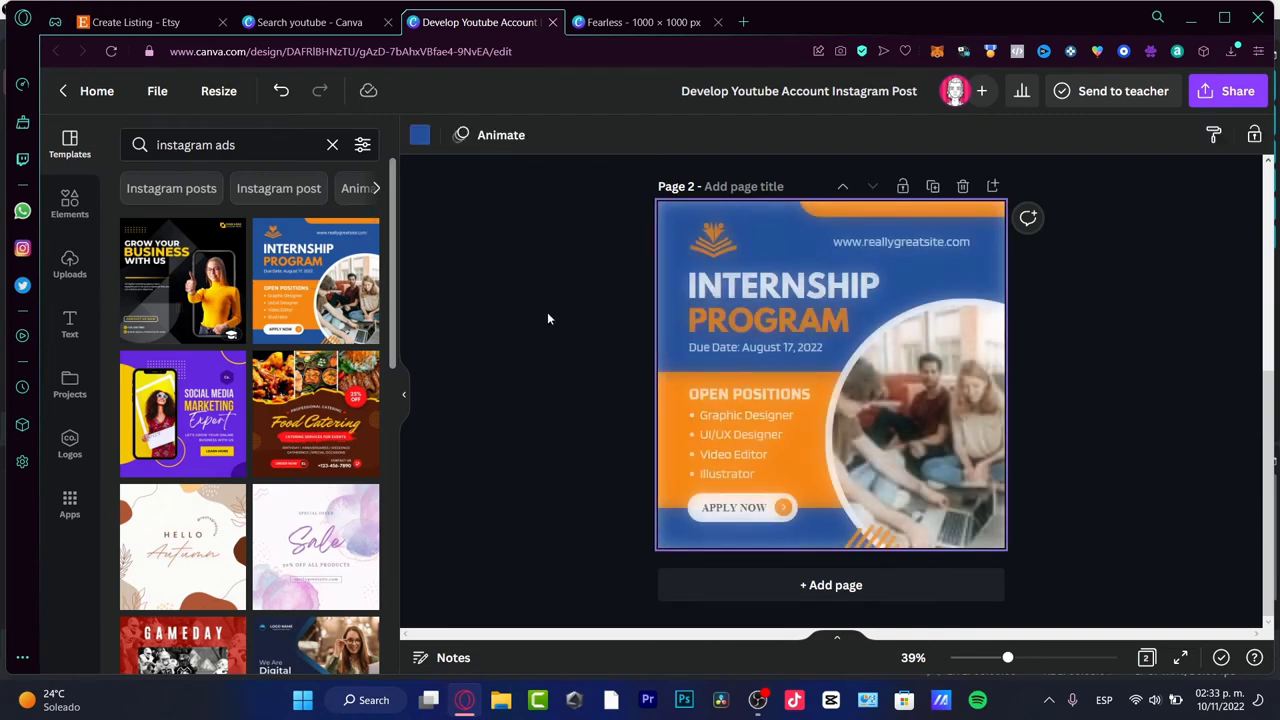
# - Change the template texts to YOUR BRAND, HERE, EXAMPLE OF YOUR ADS and SOME EXAMPLE, and make the overlaid letter graphics semi-transparent
pyautogui.click(830, 291)
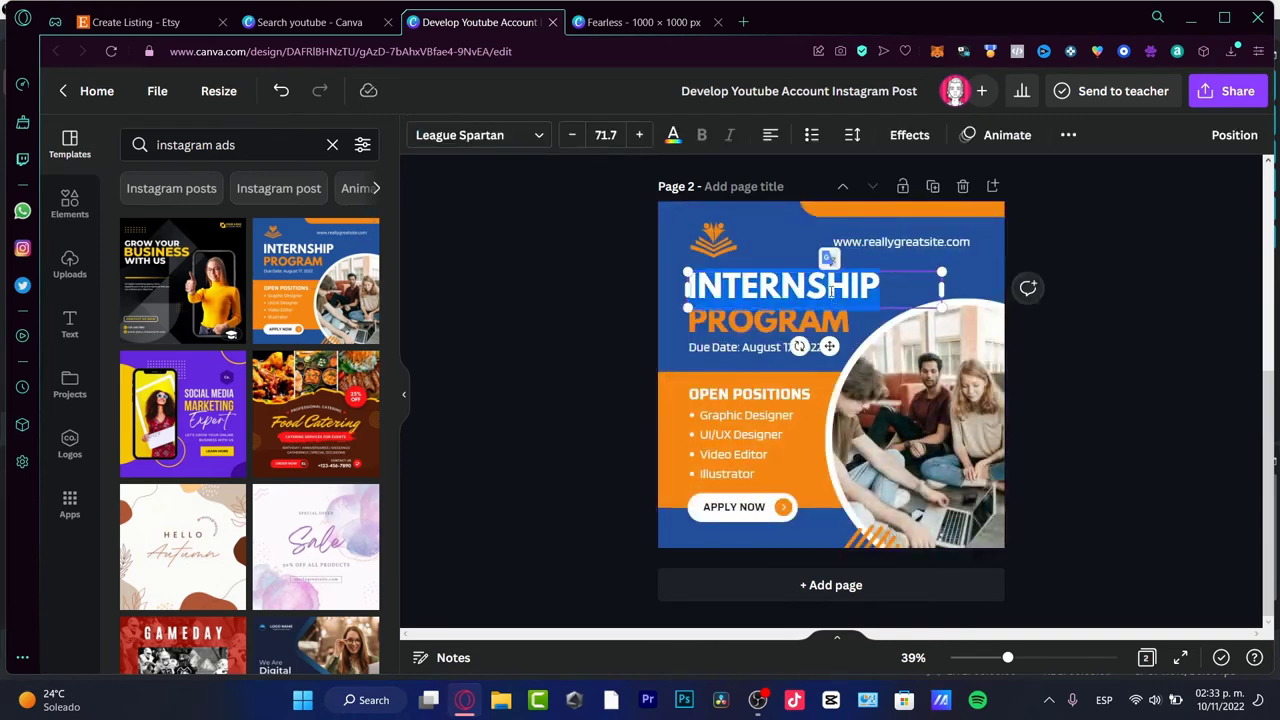
pyautogui.write('YOUR BRAND')
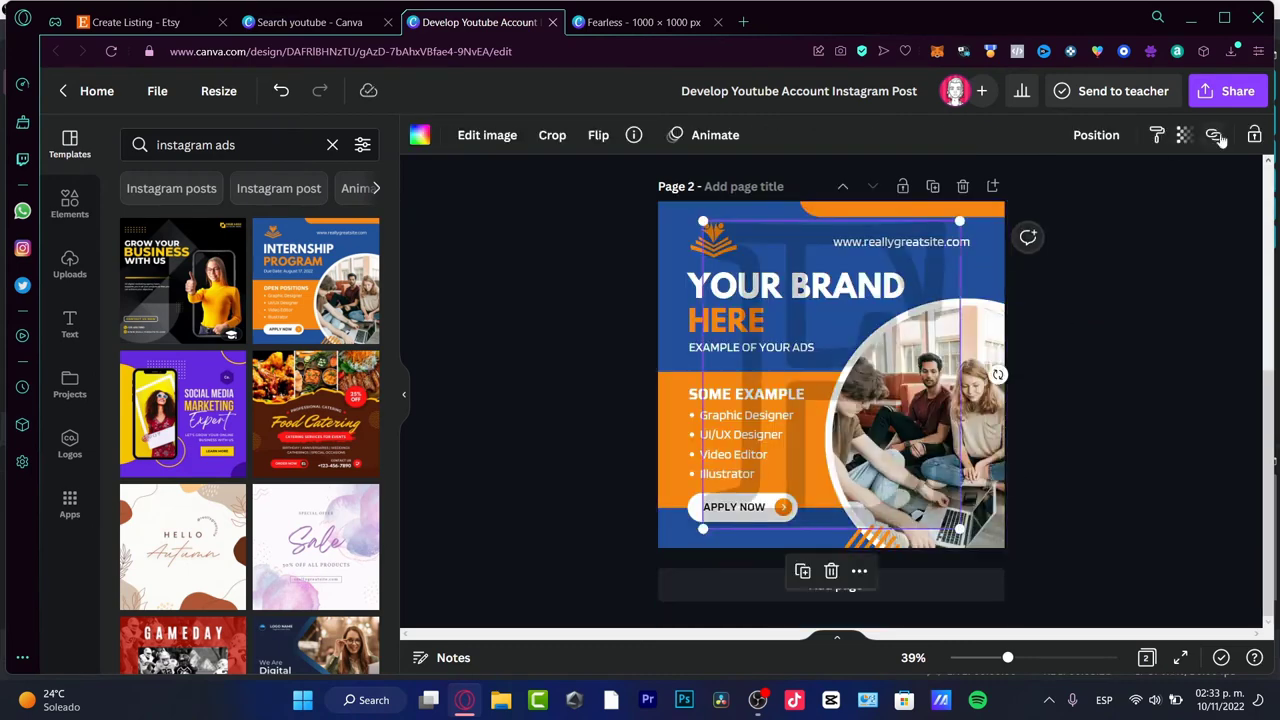
pyautogui.click(1184, 134)
pyautogui.click(1083, 204)
pyautogui.click(1071, 216)
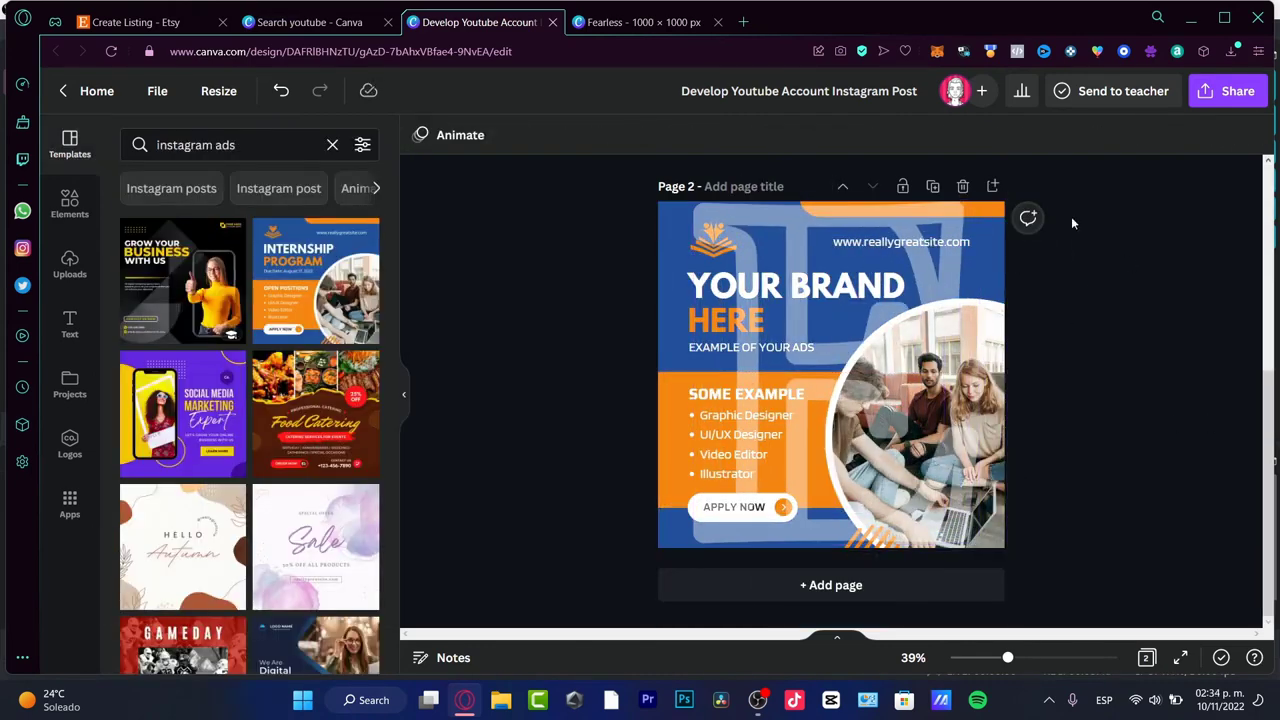
# - Download only page 2 of the design as a PNG at 1,080 × 1,080 px
pyautogui.click(1226, 91)
pyautogui.click(1090, 392)
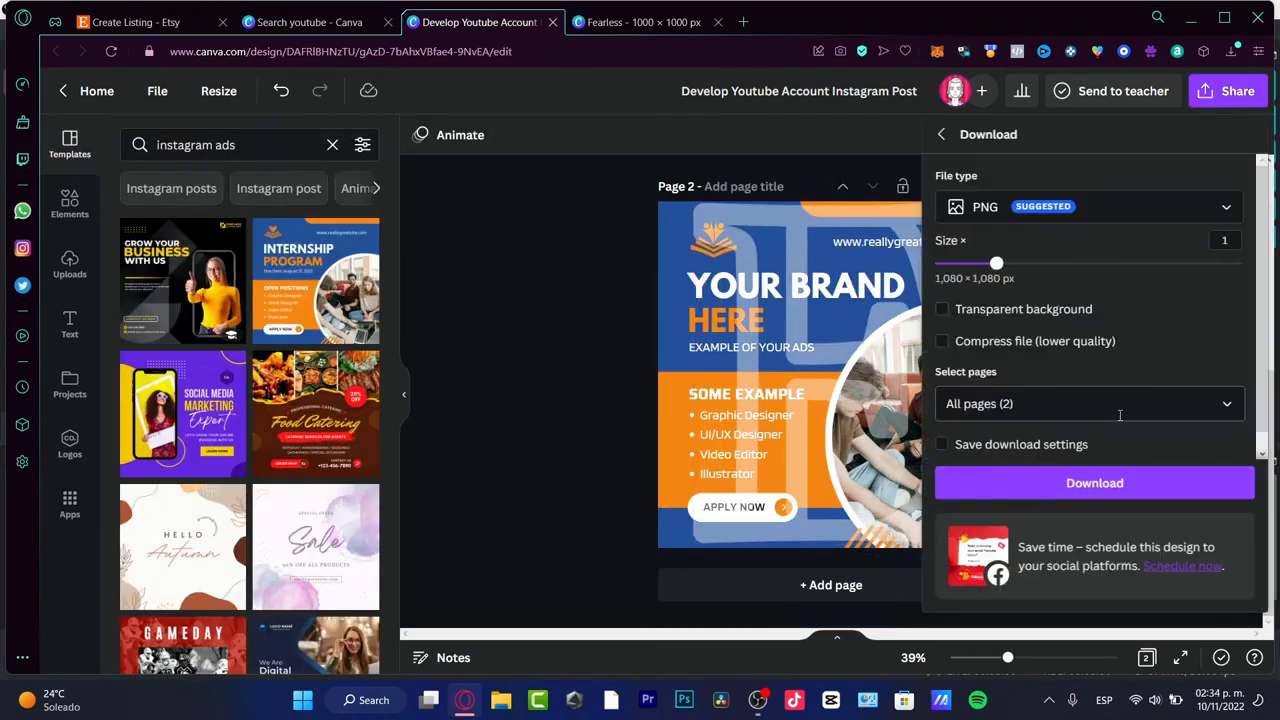
pyautogui.scroll(-1, 1119, 415)
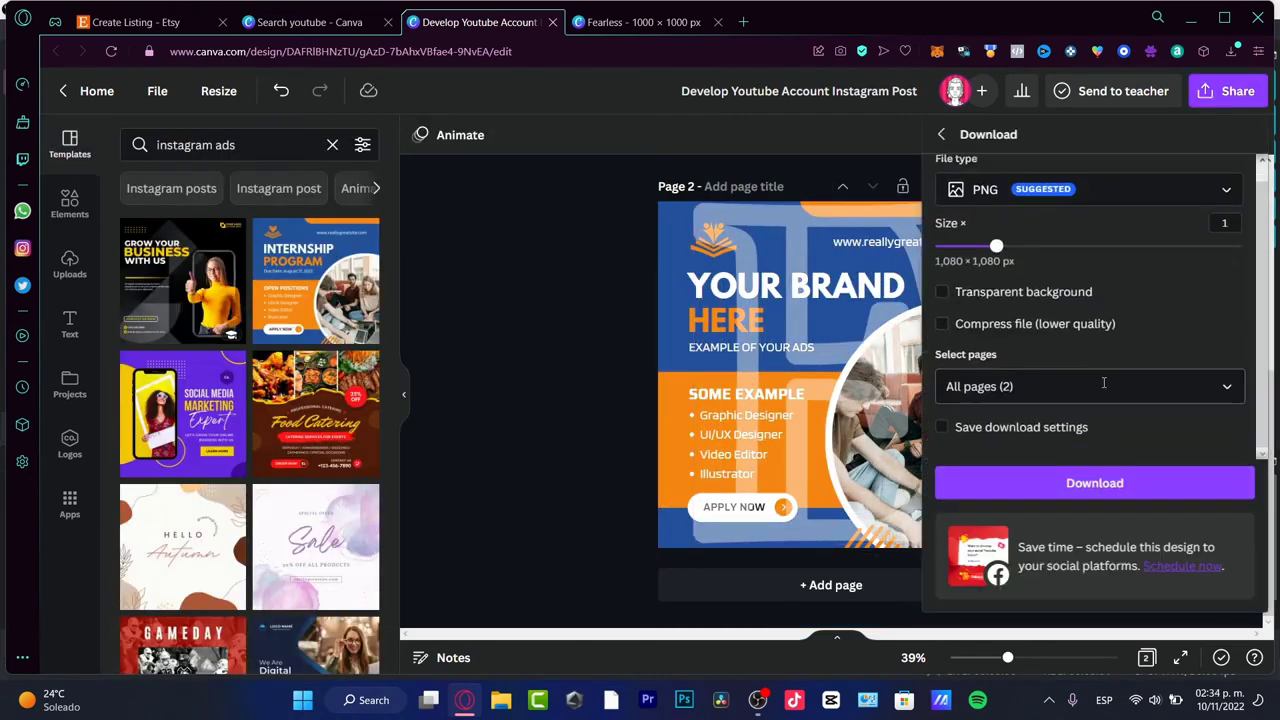
pyautogui.click(1100, 386)
pyautogui.click(1010, 476)
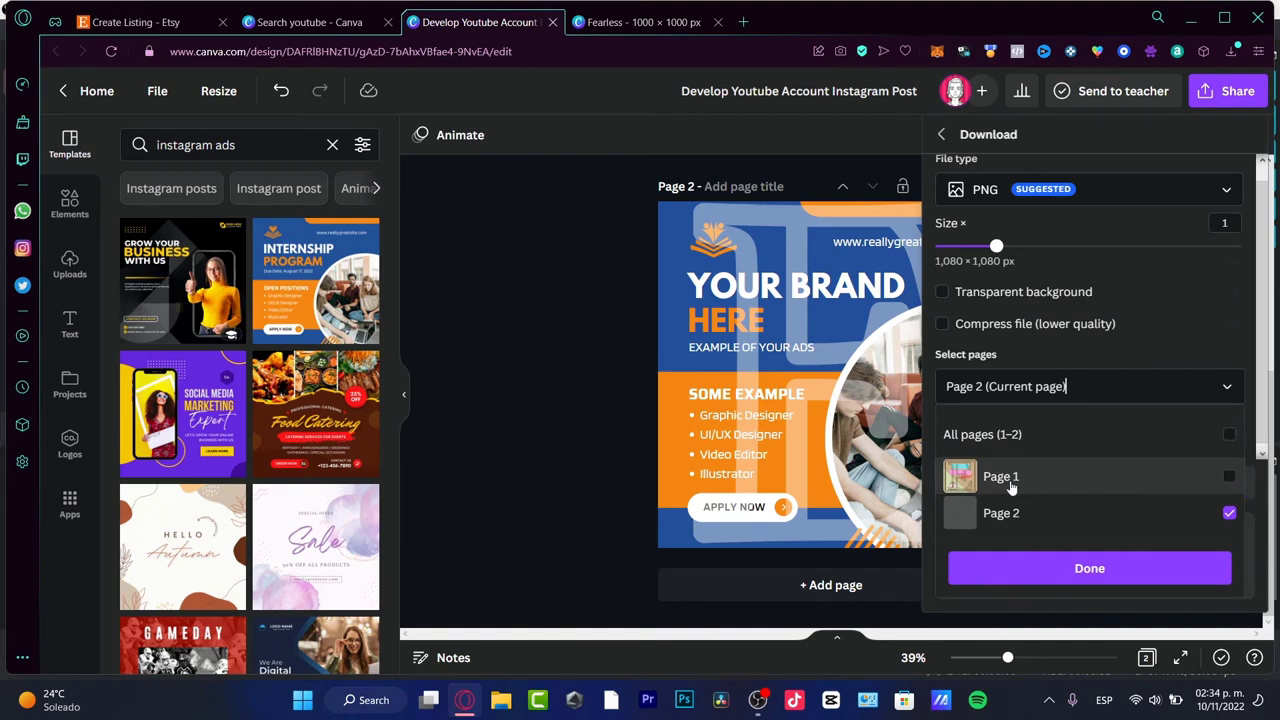
pyautogui.click(1090, 568)
pyautogui.click(1115, 483)
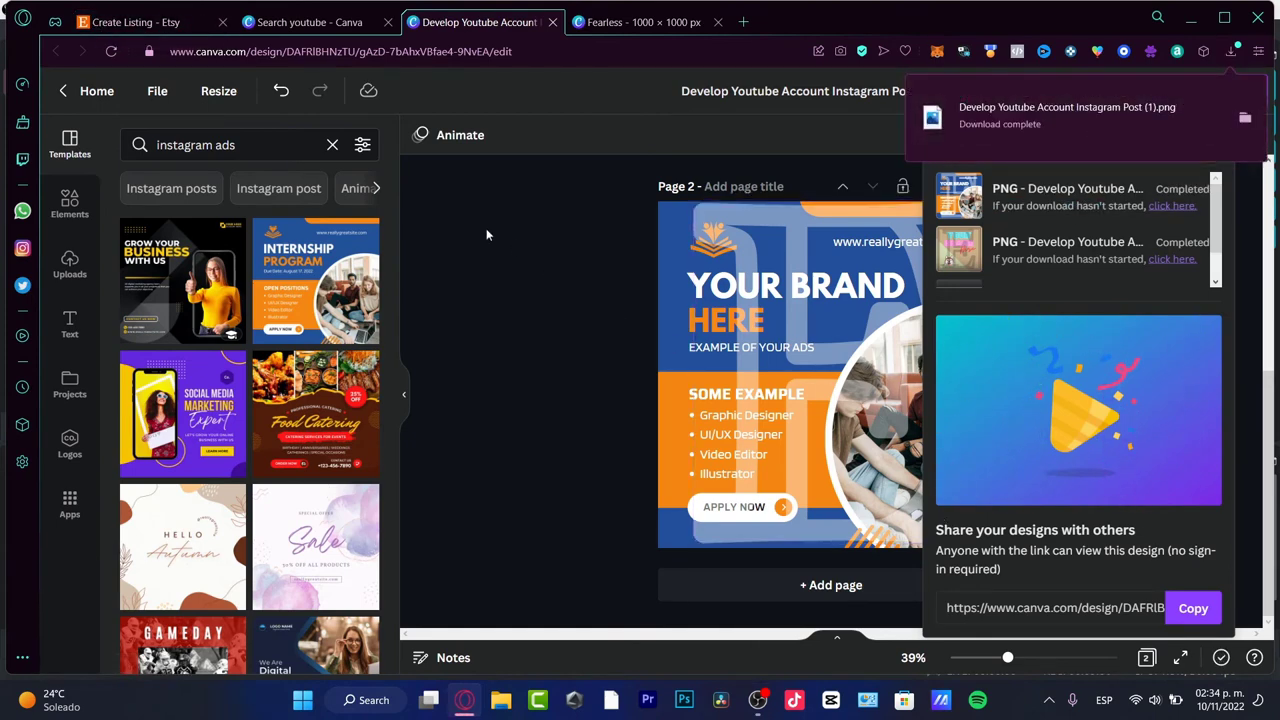
pyautogui.click(607, 380)
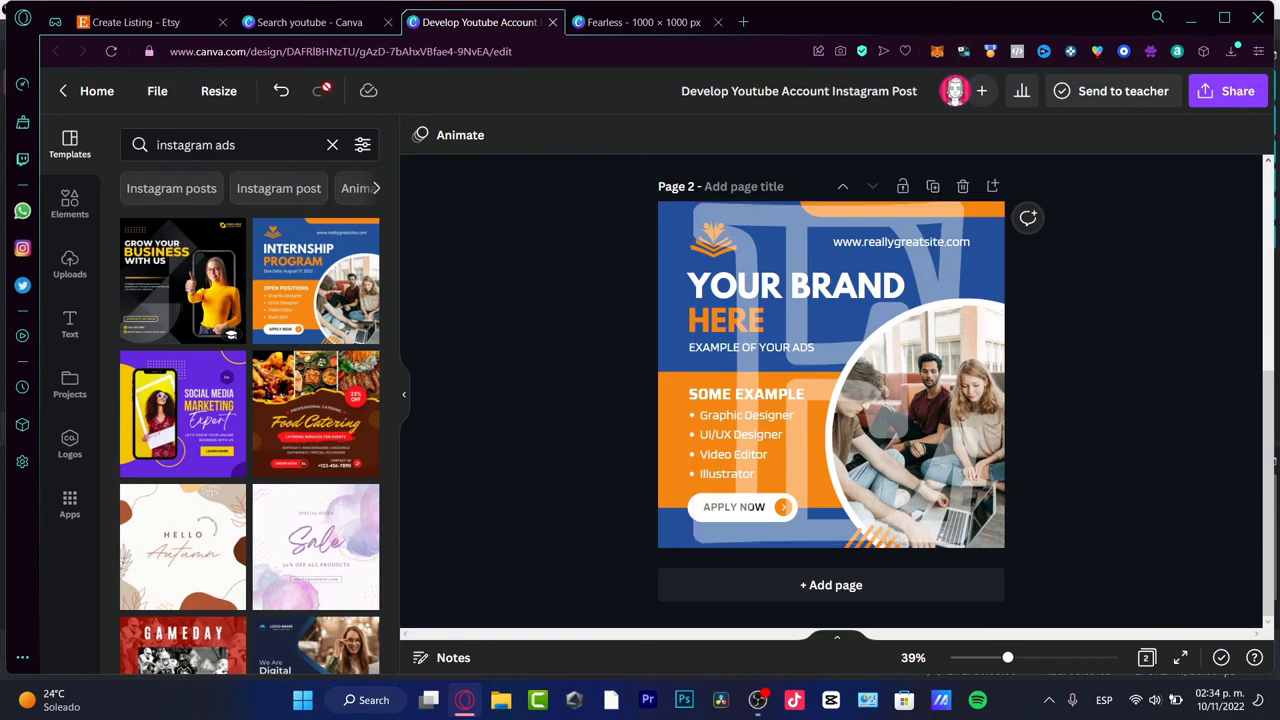
# - Return to the Etsy listing form and upload the page 2 PNG as the second listing photo
pyautogui.click(104, 28)
pyautogui.scroll(-3, 818, 458)
pyautogui.scroll(15, 900, 371)
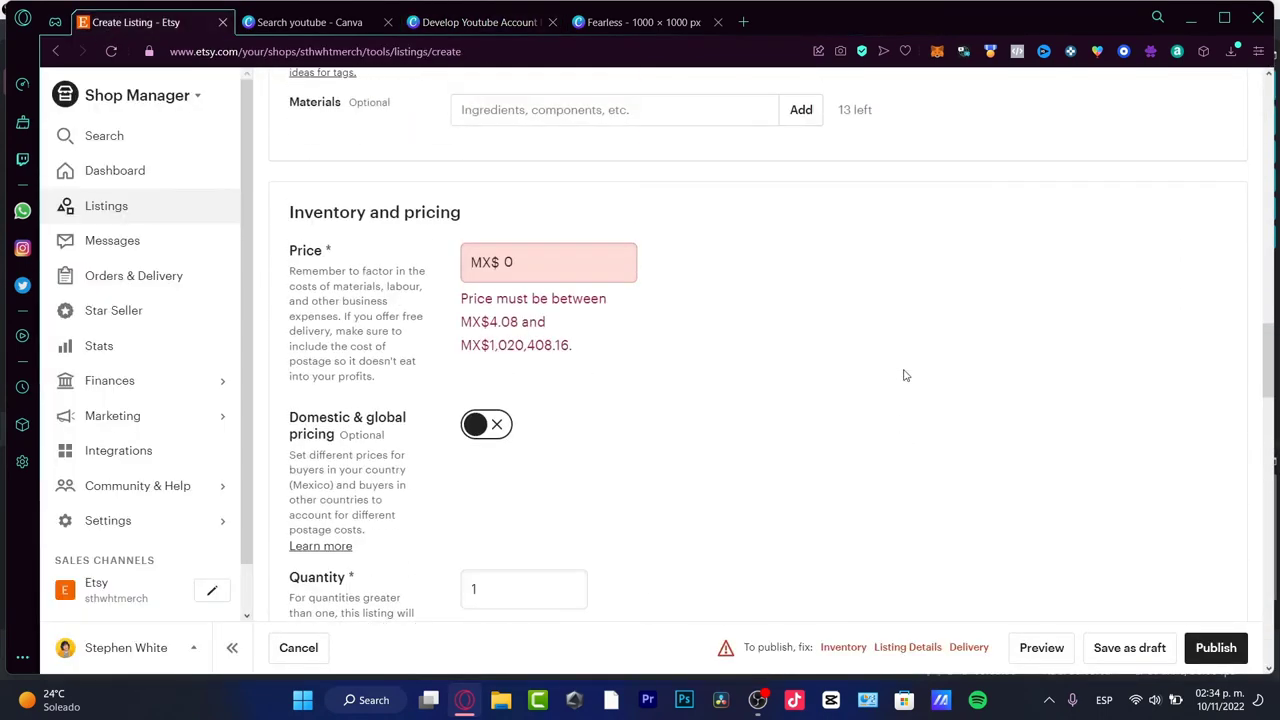
pyautogui.scroll(10, 909, 412)
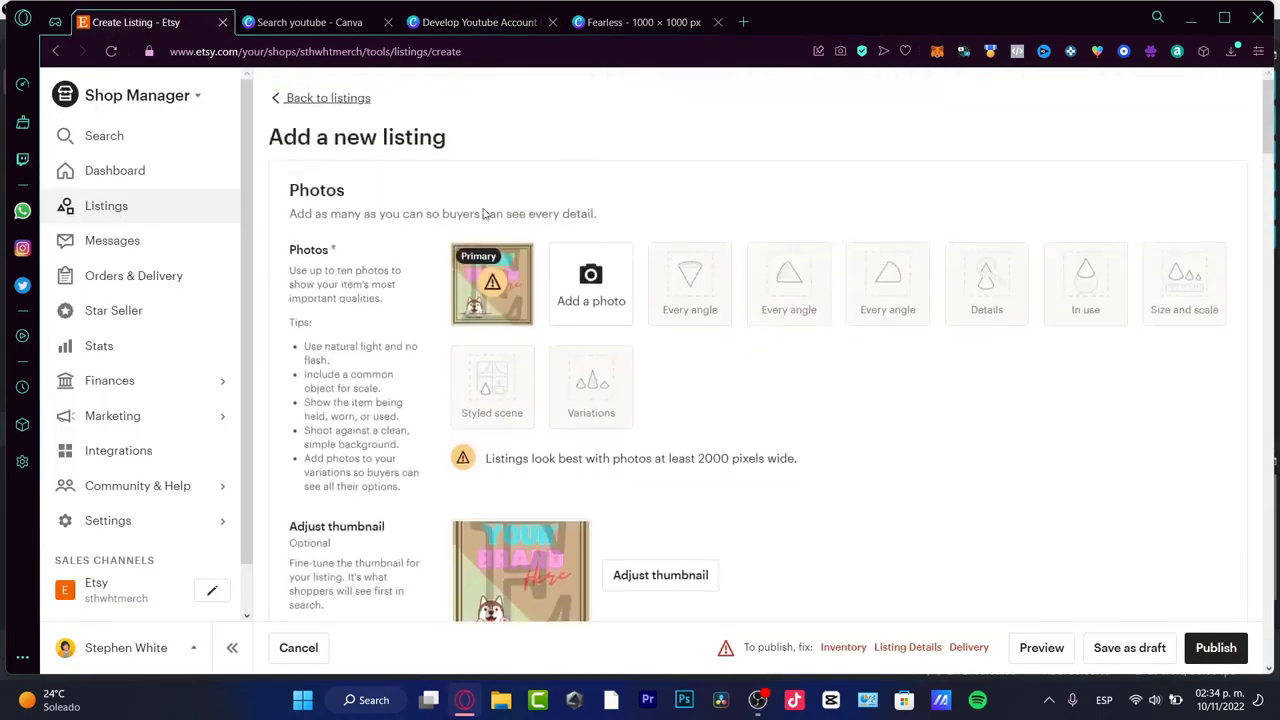
pyautogui.click(597, 314)
pyautogui.click(731, 366)
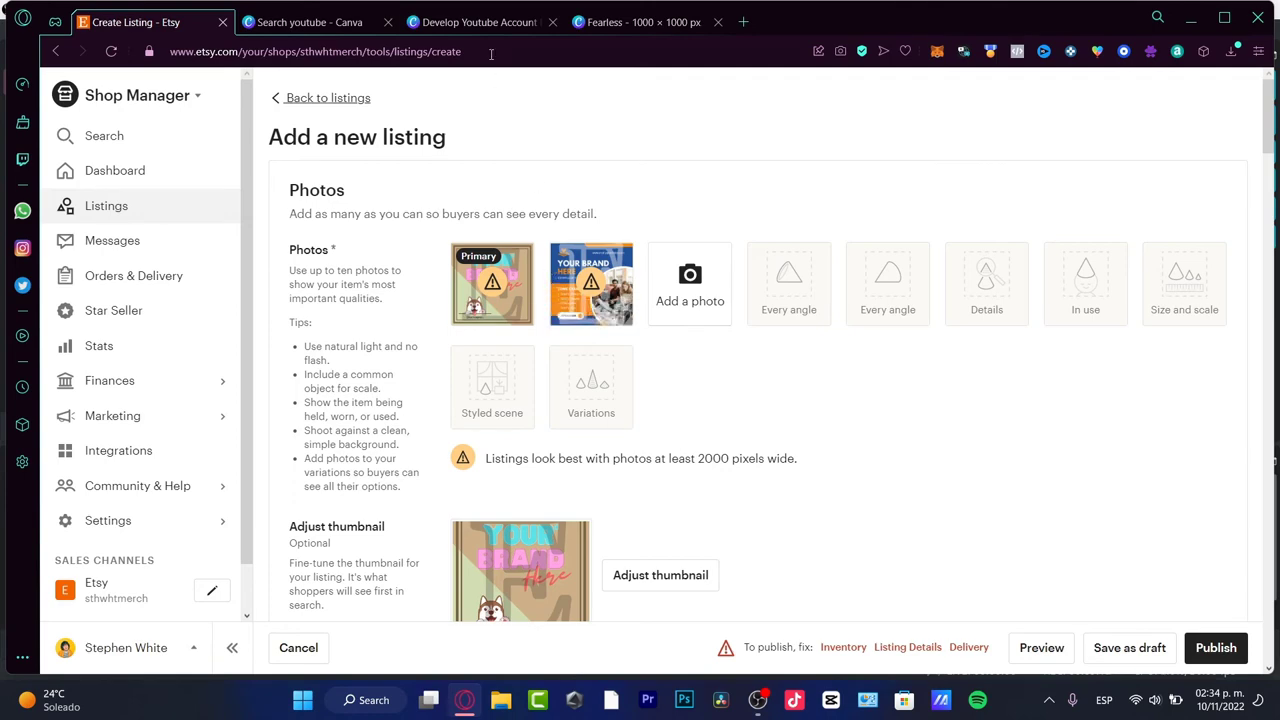
# - Switch back to the Canva design, add a blank page 3 and search the templates for "LAYOUT"
pyautogui.click(598, 22)
pyautogui.click(478, 22)
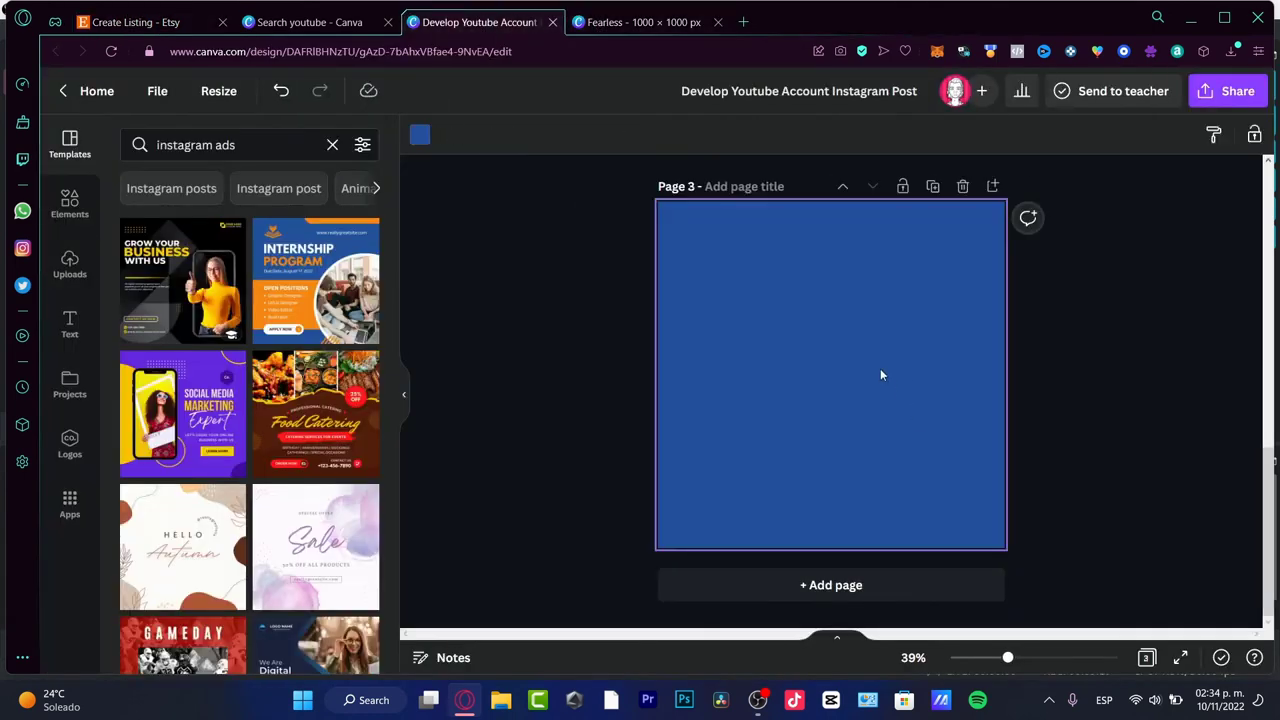
pyautogui.click(244, 148)
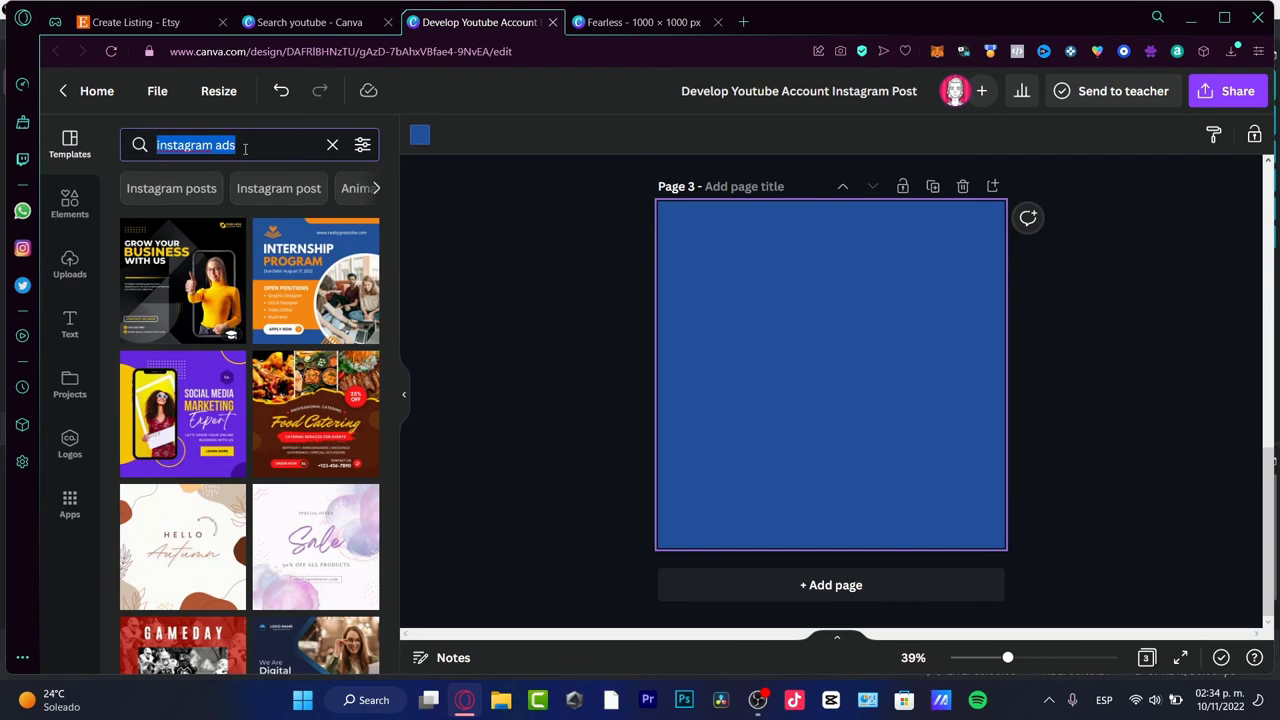
pyautogui.write('LAYOUT')
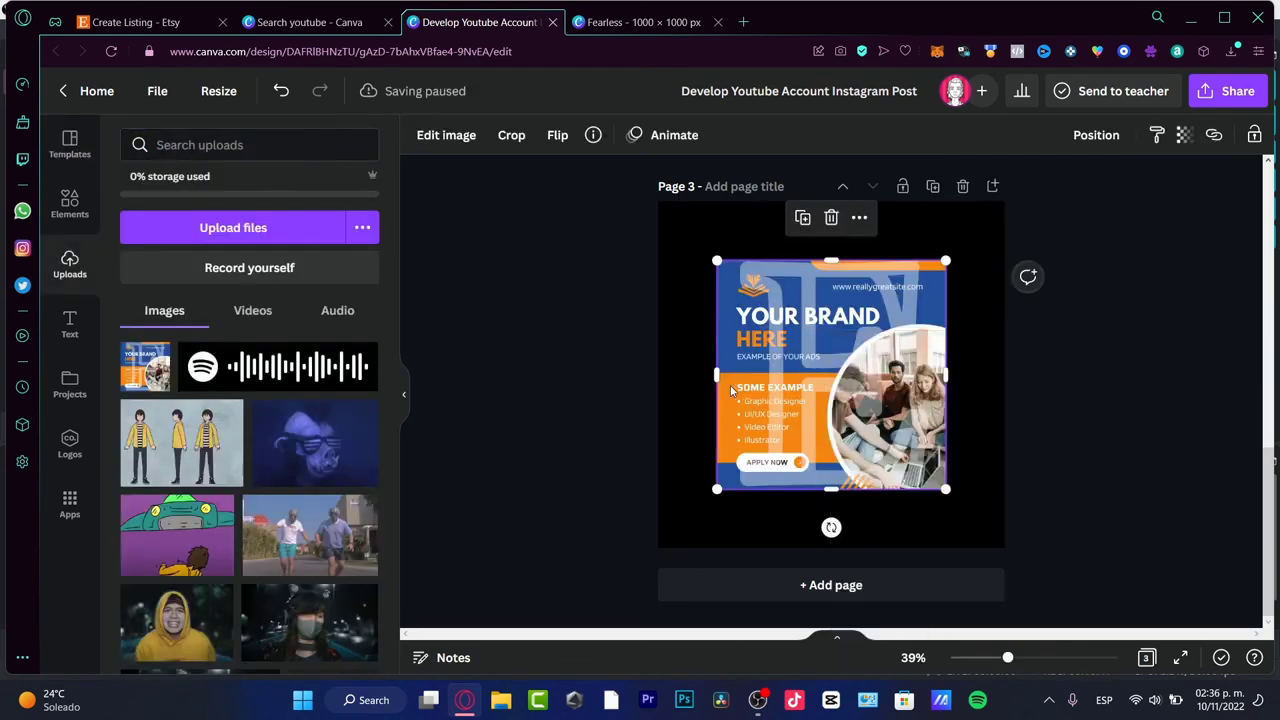
# - Apply the Phone 2 design from Smartmockups to the uploaded brand image on page 3
pyautogui.click(446, 136)
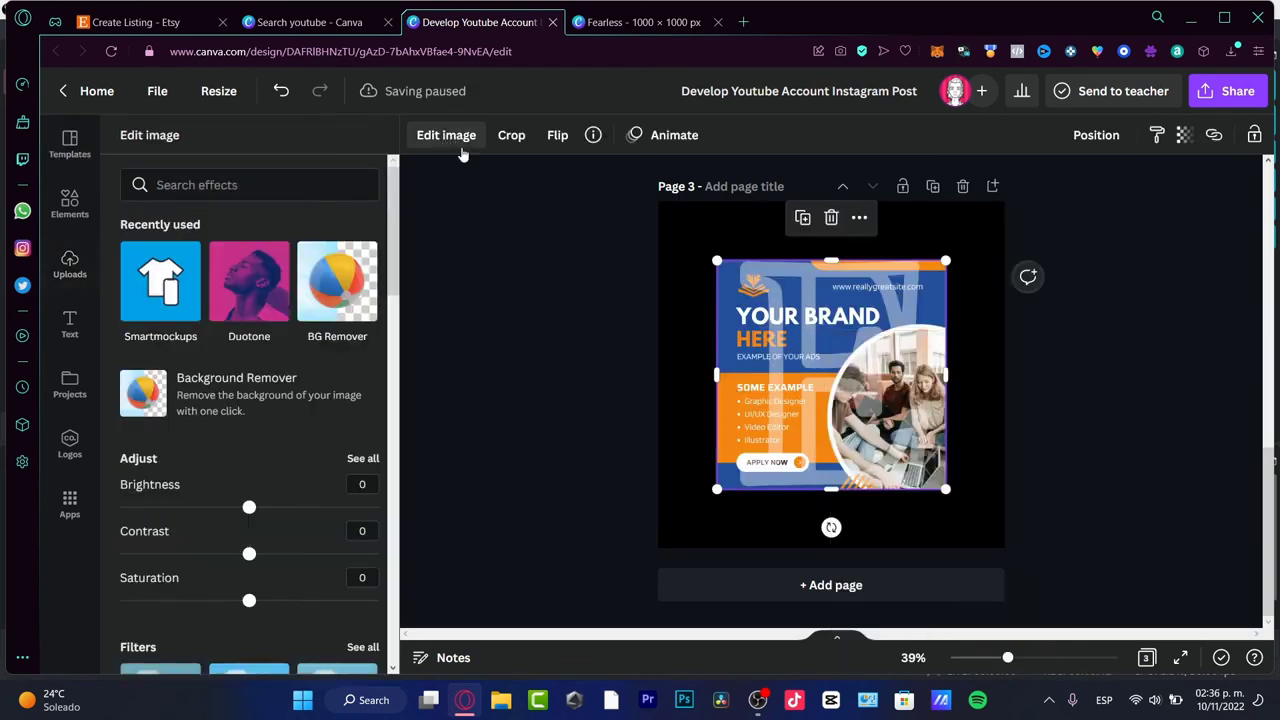
pyautogui.click(163, 306)
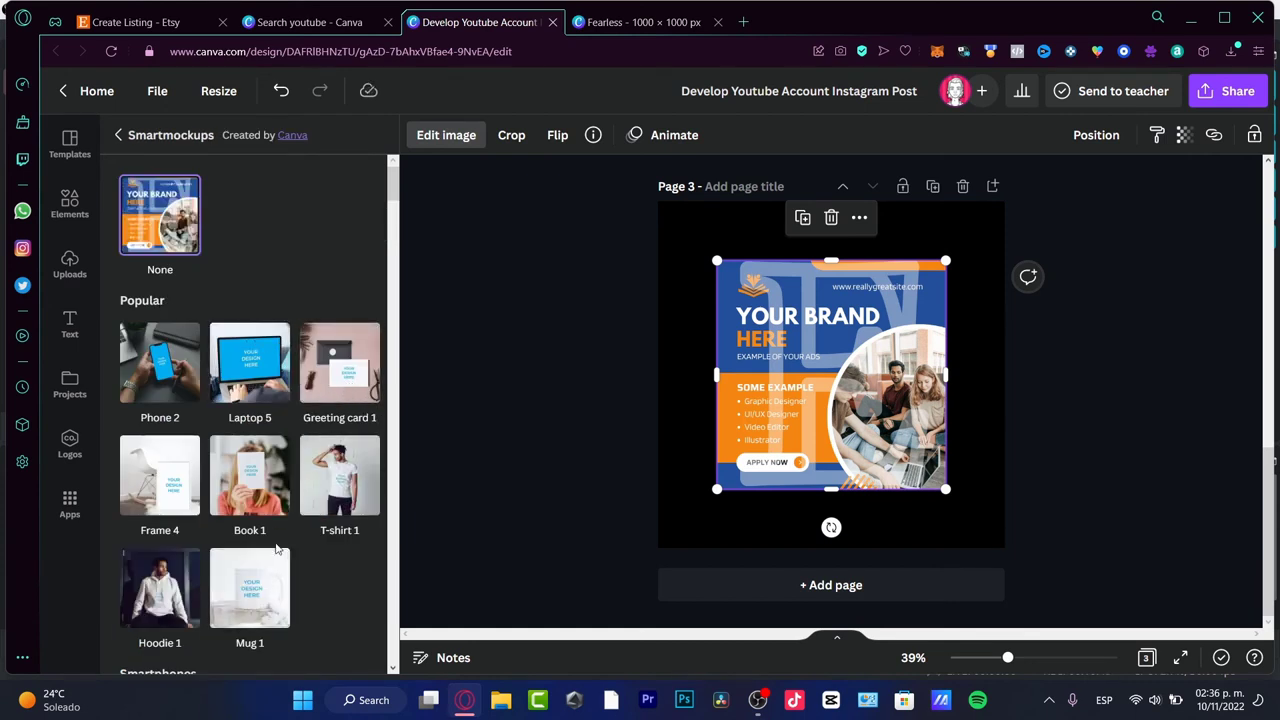
pyautogui.click(165, 395)
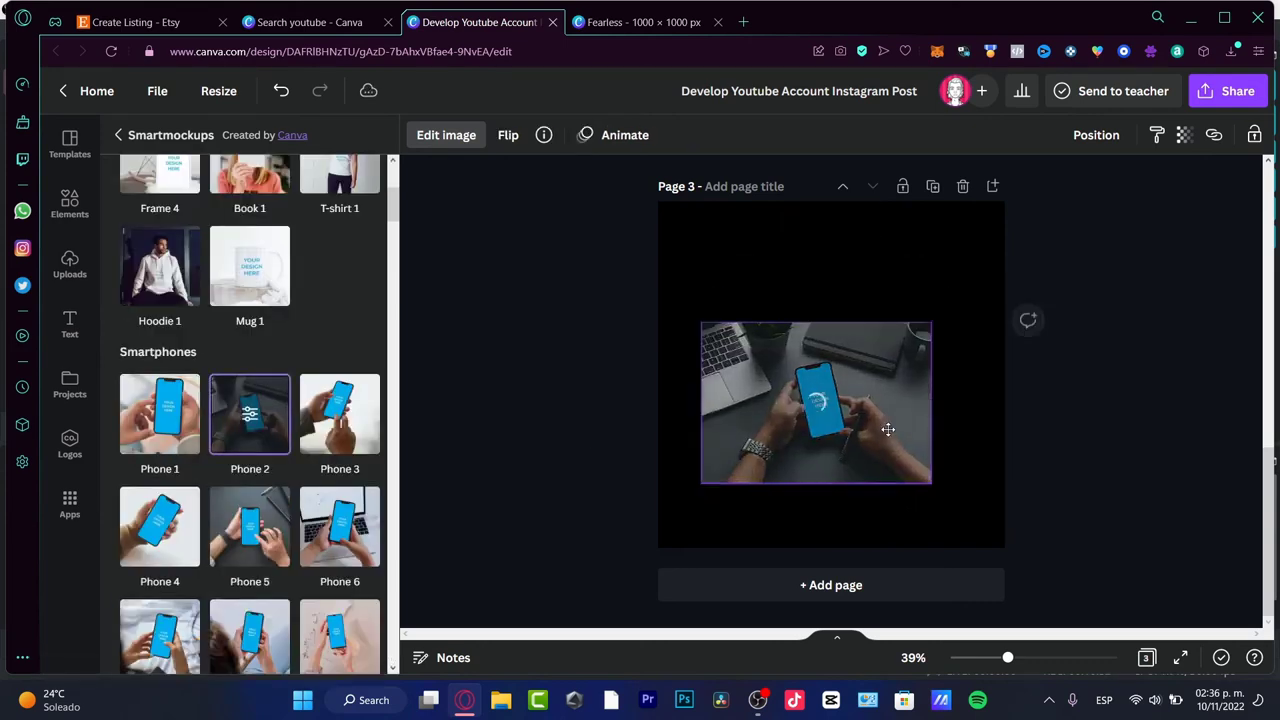
# - Enlarge and reposition the phone mockup image so that it fills page 3, and deselect it
pyautogui.moveTo(896, 371); pyautogui.dragTo(1178, 175)
pyautogui.moveTo(1137, 280); pyautogui.dragTo(1062, 296)
pyautogui.click(1180, 337)
pyautogui.click(1231, 234)
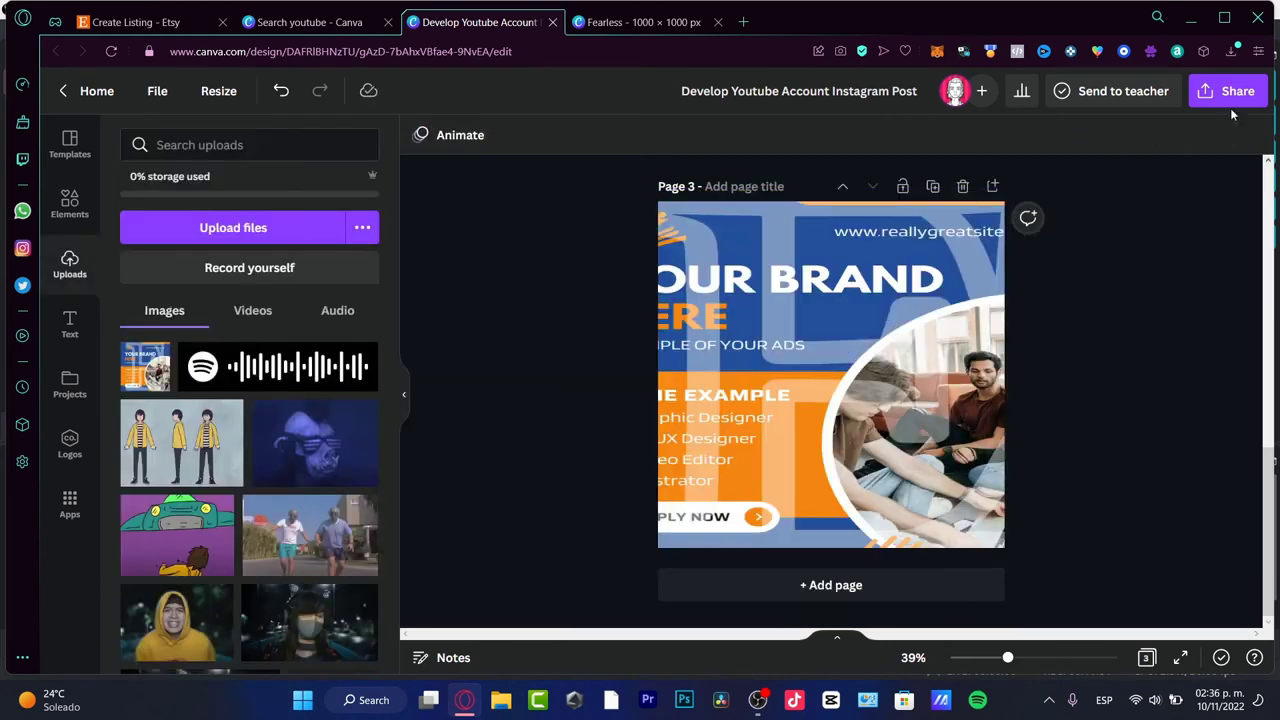
pyautogui.scroll(10, 1057, 301)
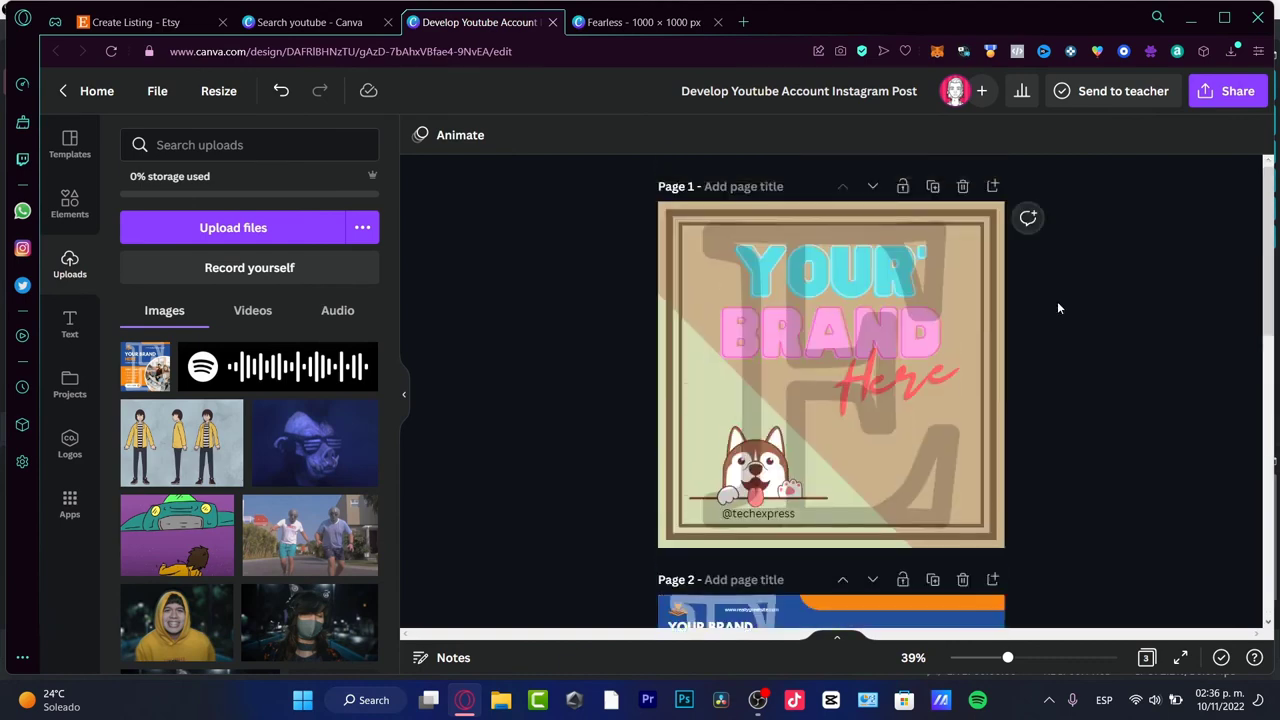
pyautogui.click(136, 22)
pyautogui.click(630, 22)
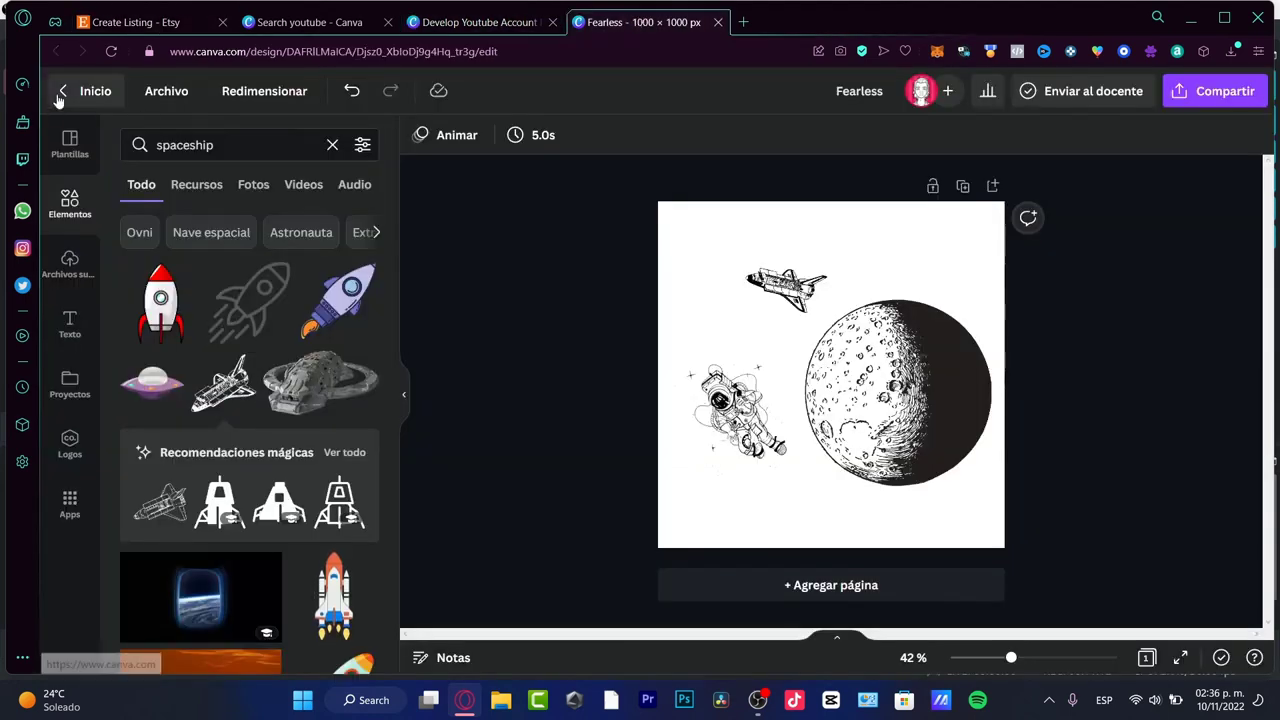
pyautogui.click(475, 22)
pyautogui.click(310, 22)
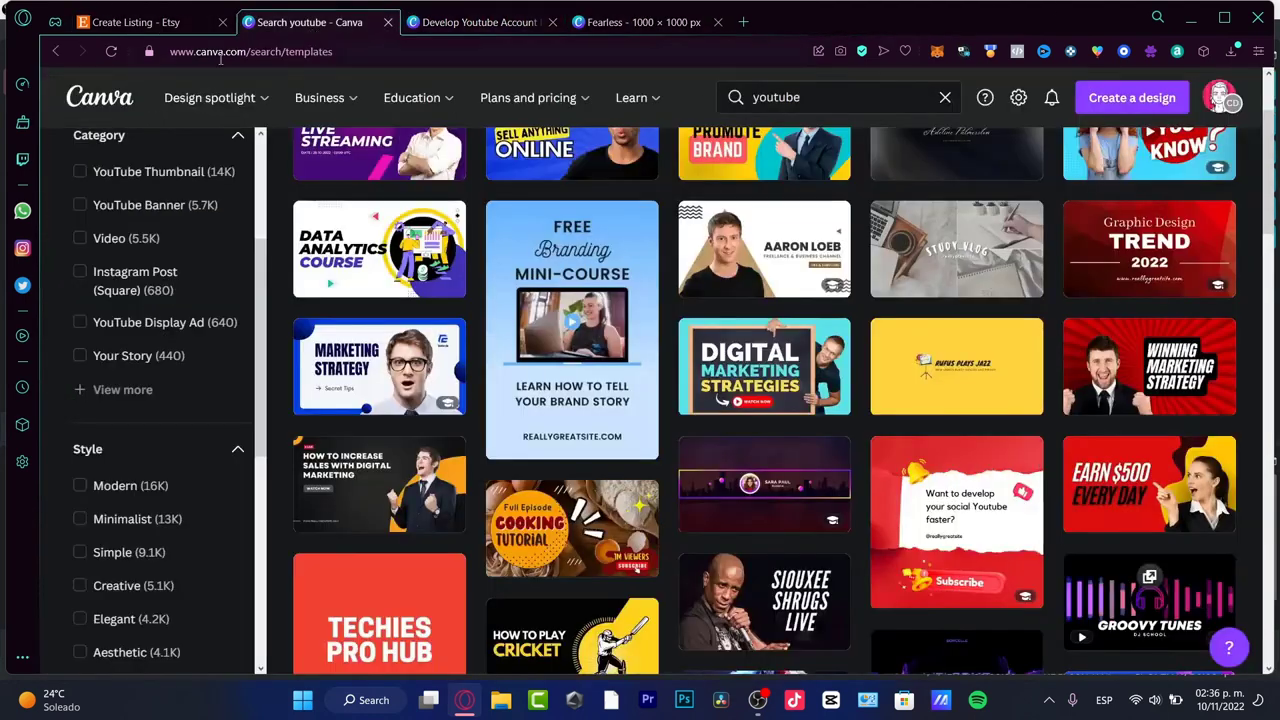
pyautogui.click(466, 20)
# - Leave the design for the Canva home page and open the template gallery
pyautogui.click(90, 89)
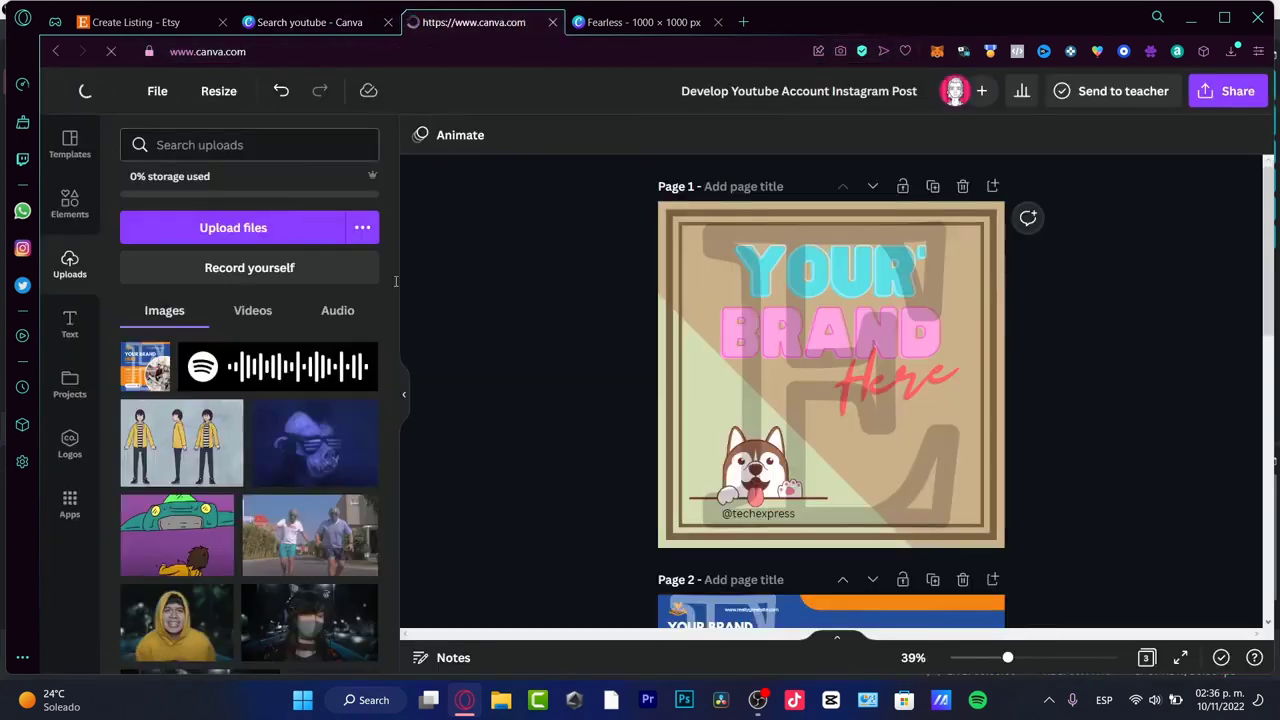
pyautogui.scroll(-2, 720, 449)
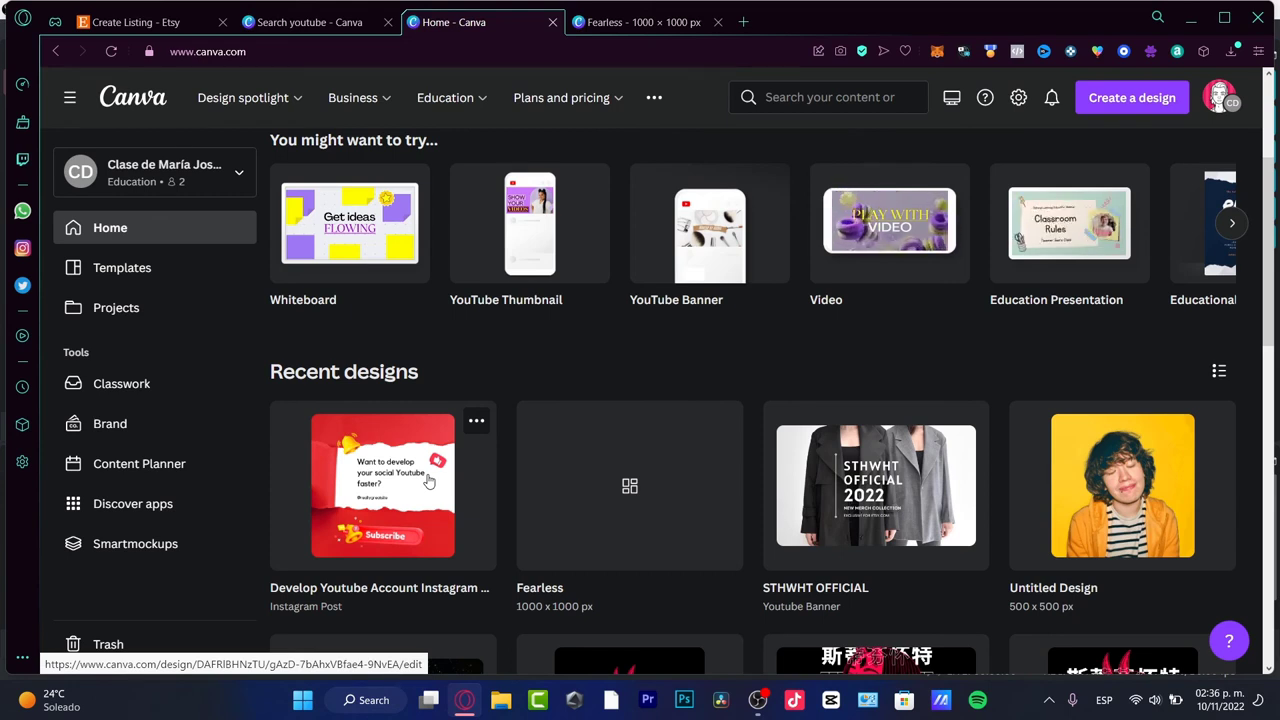
pyautogui.click(153, 270)
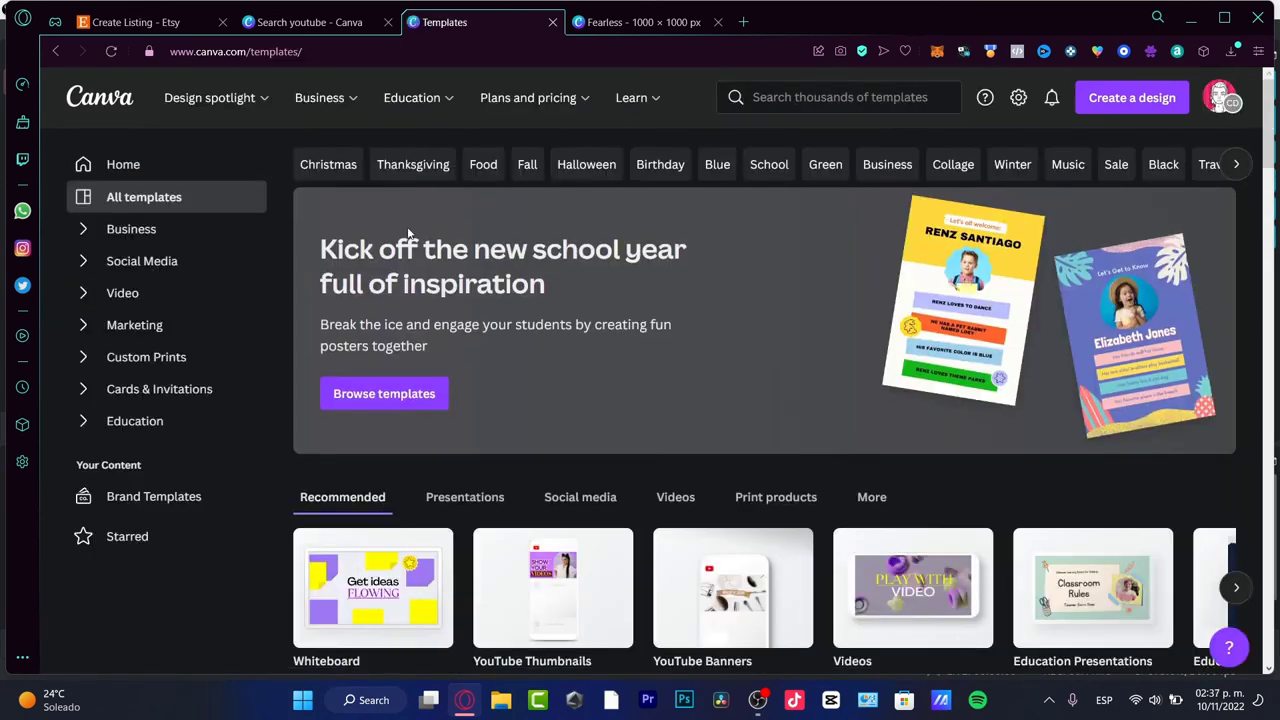
# - Browse the template gallery's social media, presentation, video and print product categories and its subject collections
pyautogui.scroll(-3, 682, 441)
pyautogui.click(597, 248)
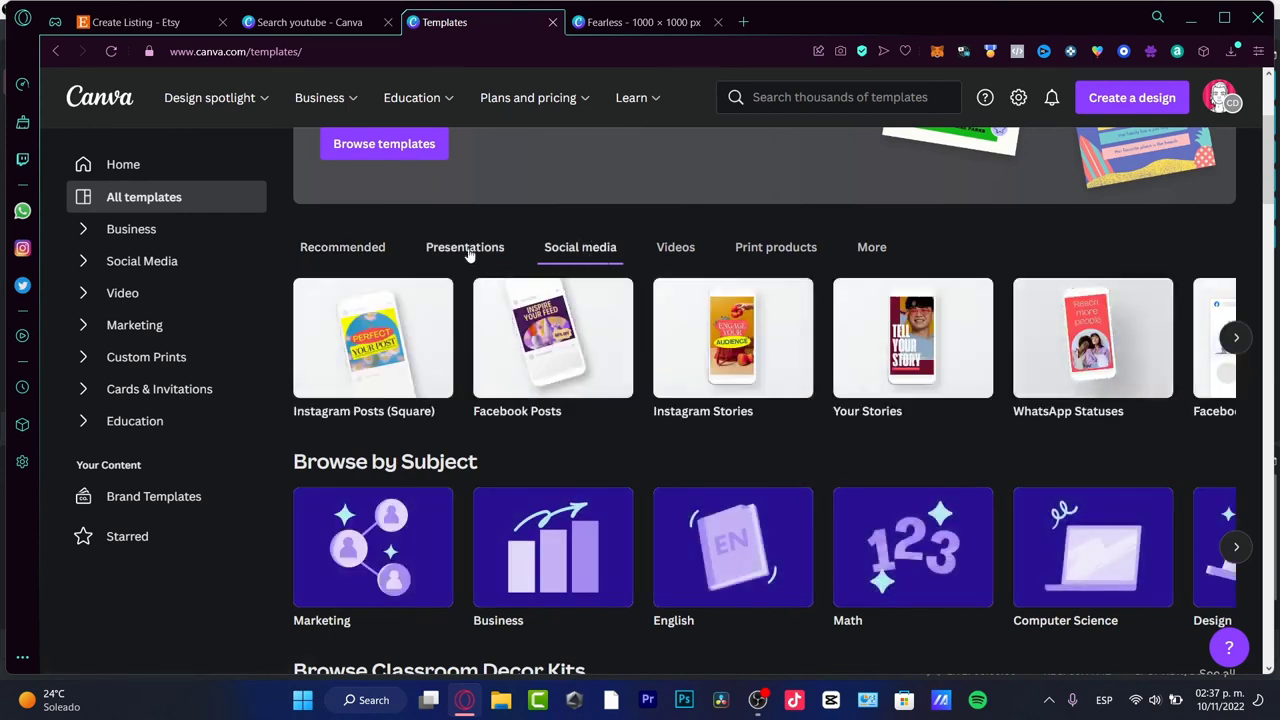
pyautogui.click(448, 248)
pyautogui.click(680, 250)
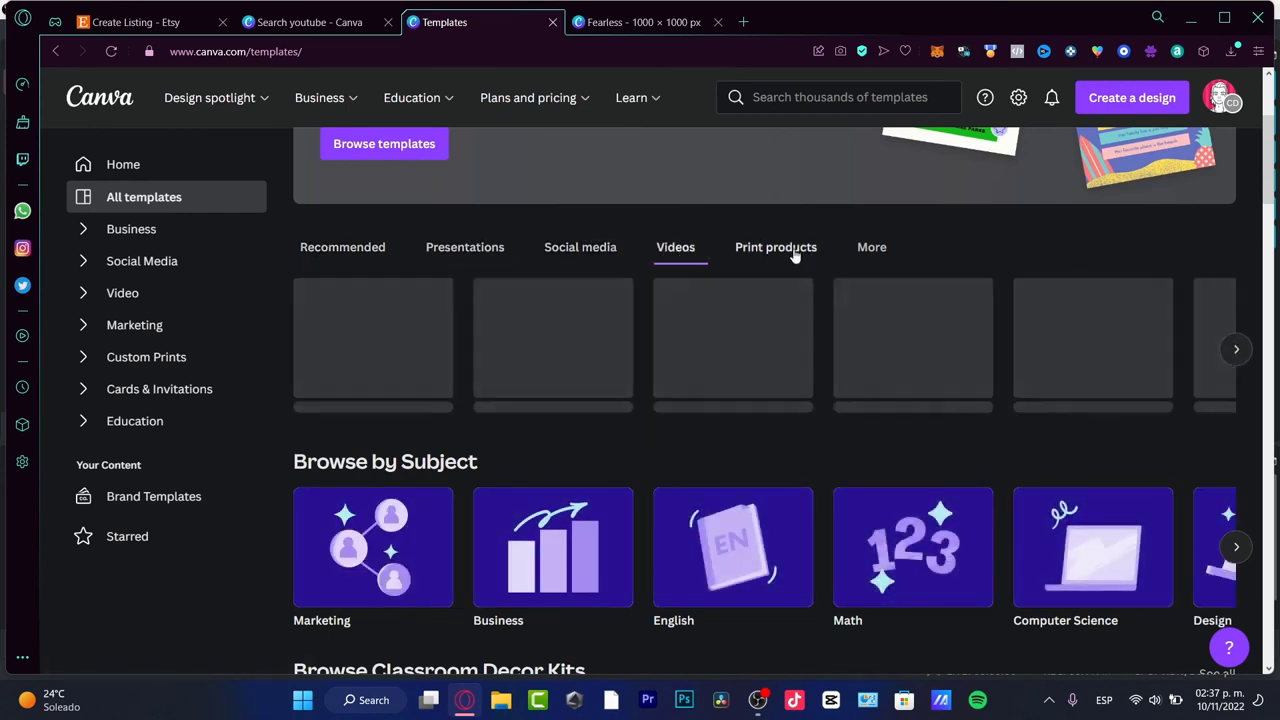
pyautogui.click(790, 252)
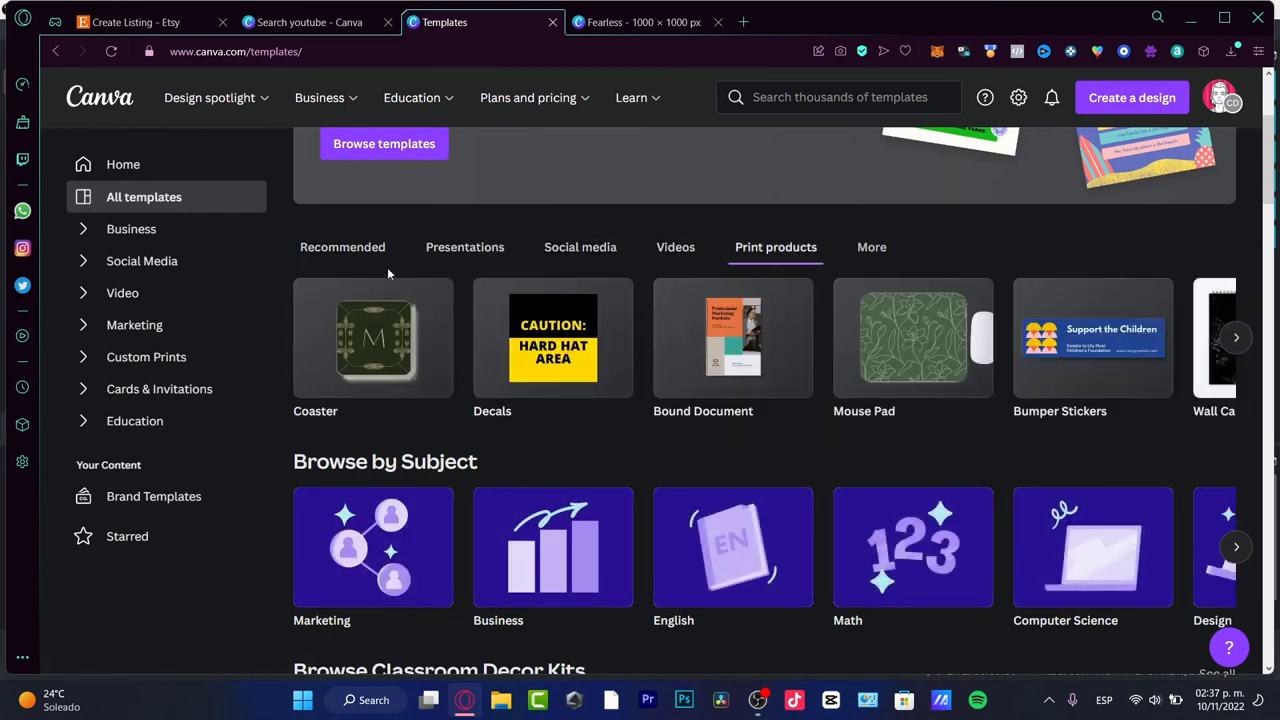
pyautogui.scroll(-3, 425, 547)
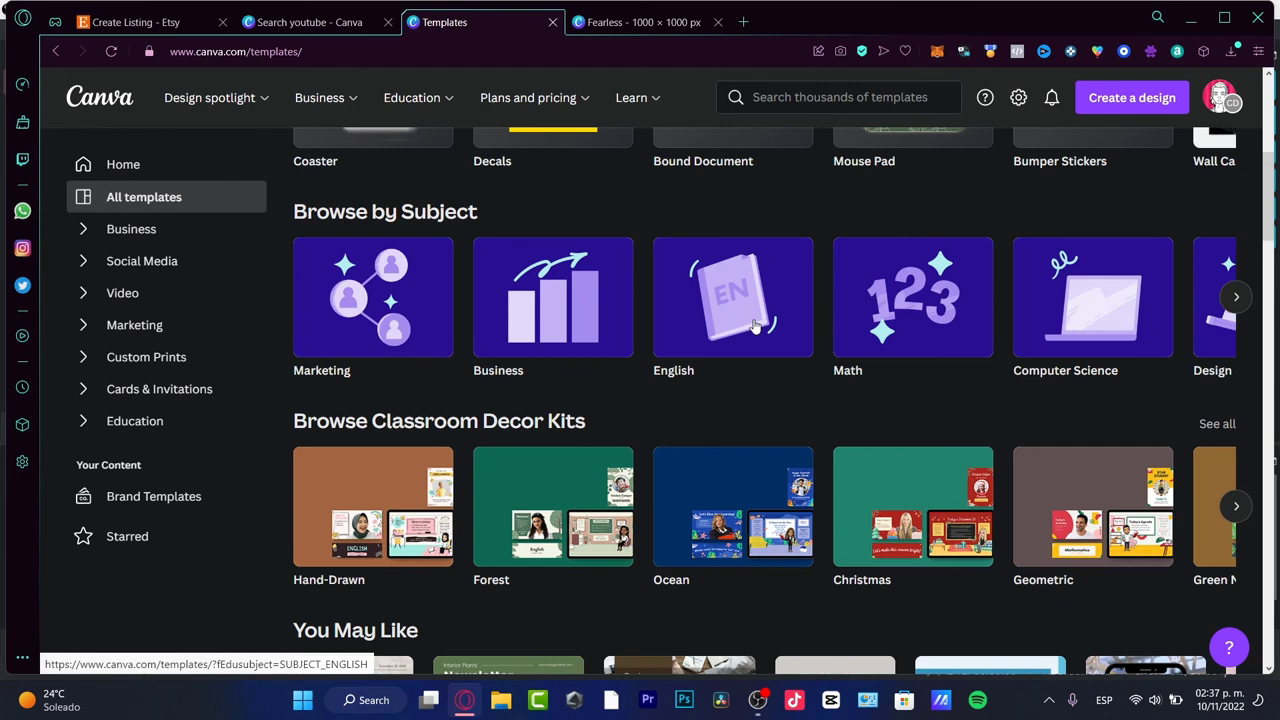
# - Switch back to the new Etsy listing form
pyautogui.click(130, 21)
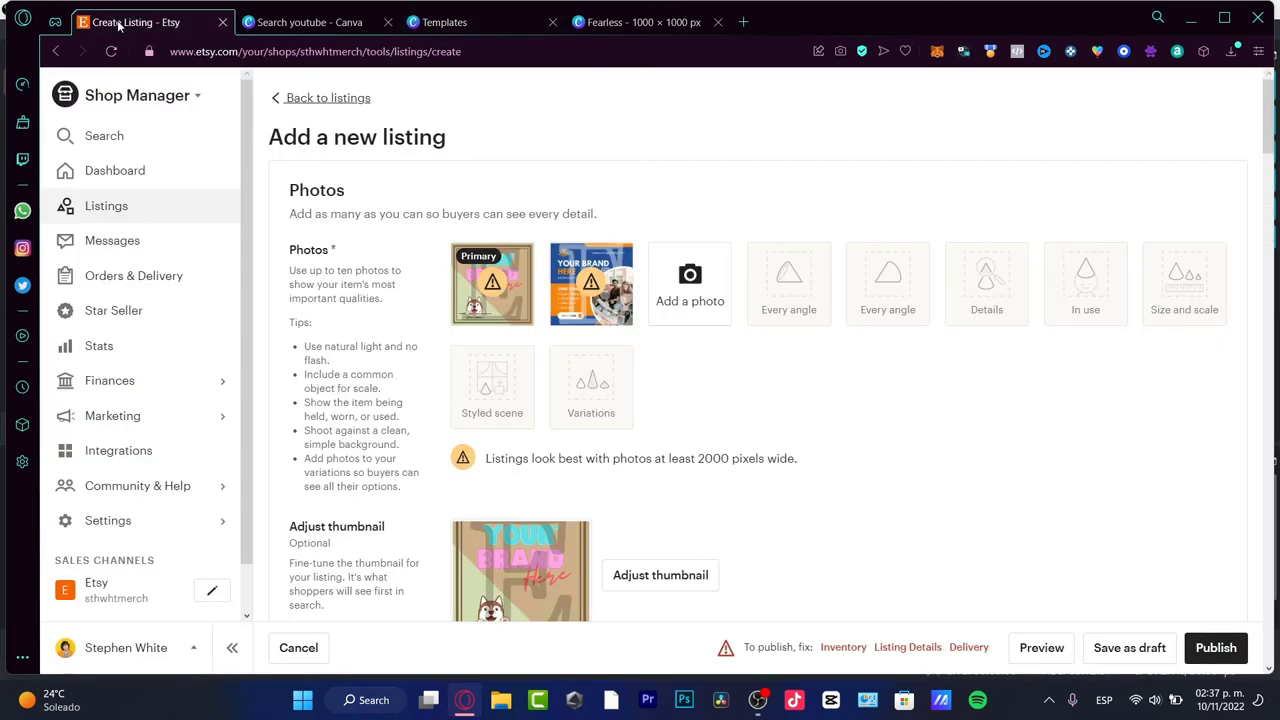